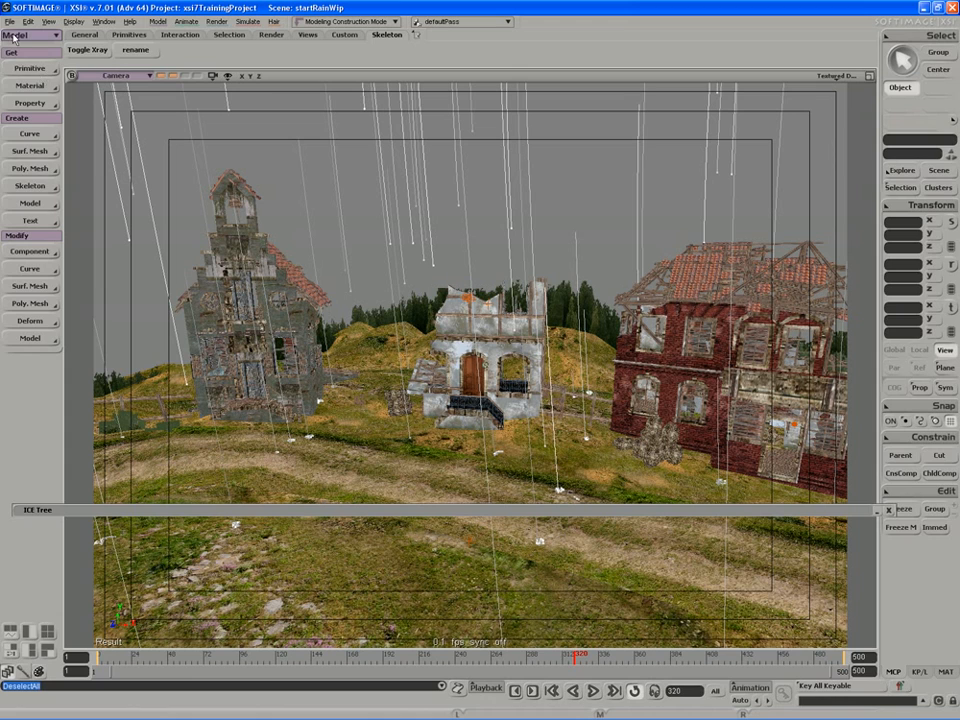
Switch to the Render toolset and show the scene's passes in a floating explorer.
left_click(22, 35)
left_click(28, 57)
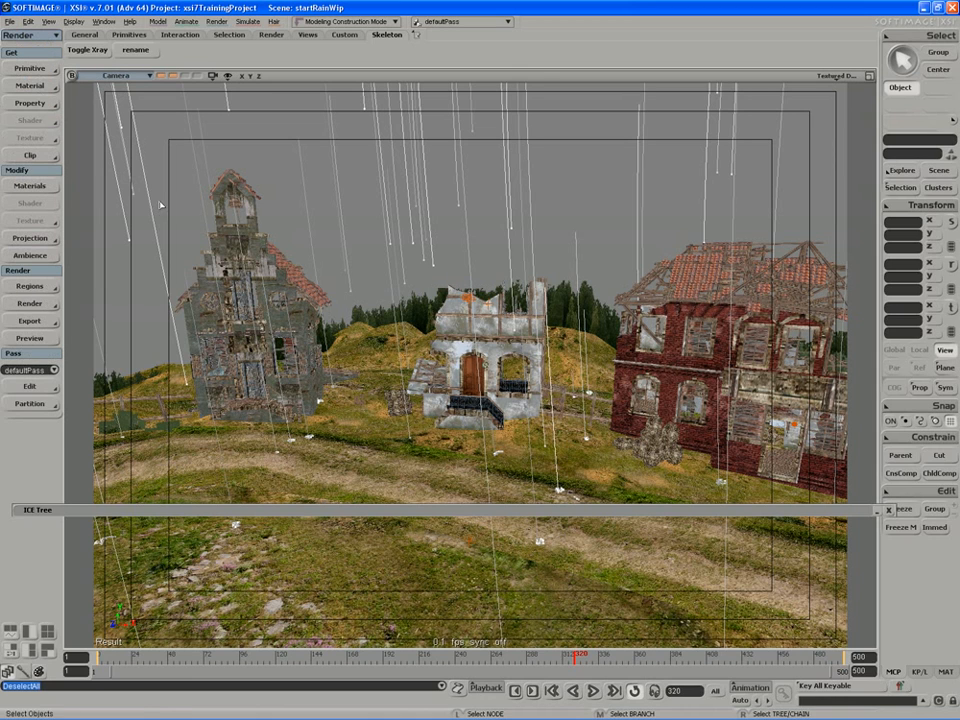
key("8")
left_click_drag(524, 235, 732, 77)
left_click(679, 88)
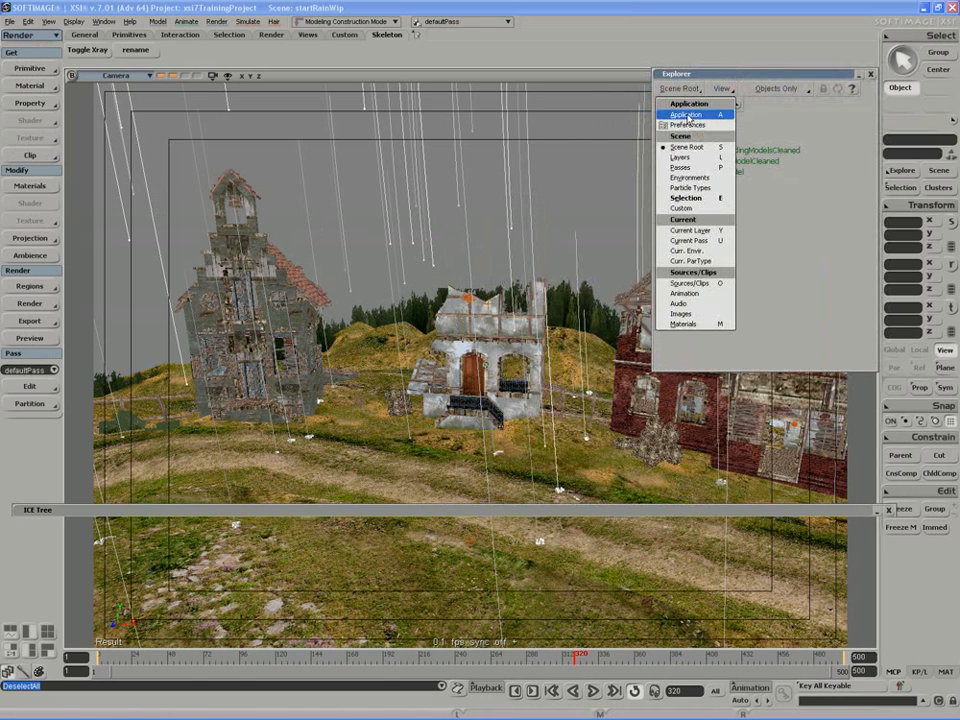
left_click(688, 168)
left_click_drag(698, 81, 719, 92)
Create an empty render pass named matte and clear the selection.
left_click(30, 386)
mouse_move(100, 397)
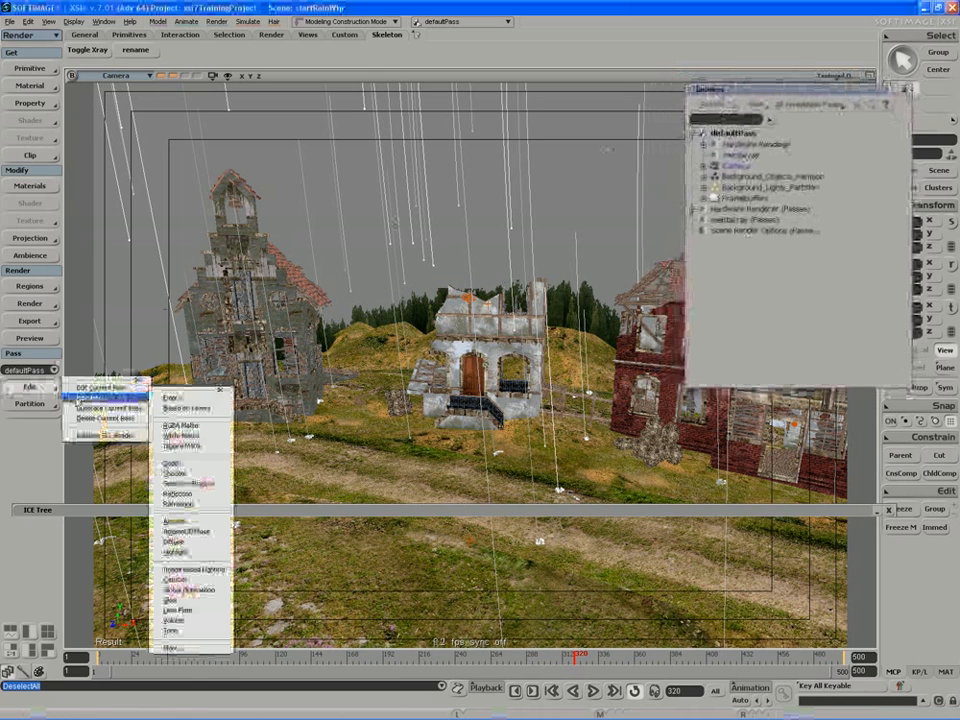
left_click(175, 397)
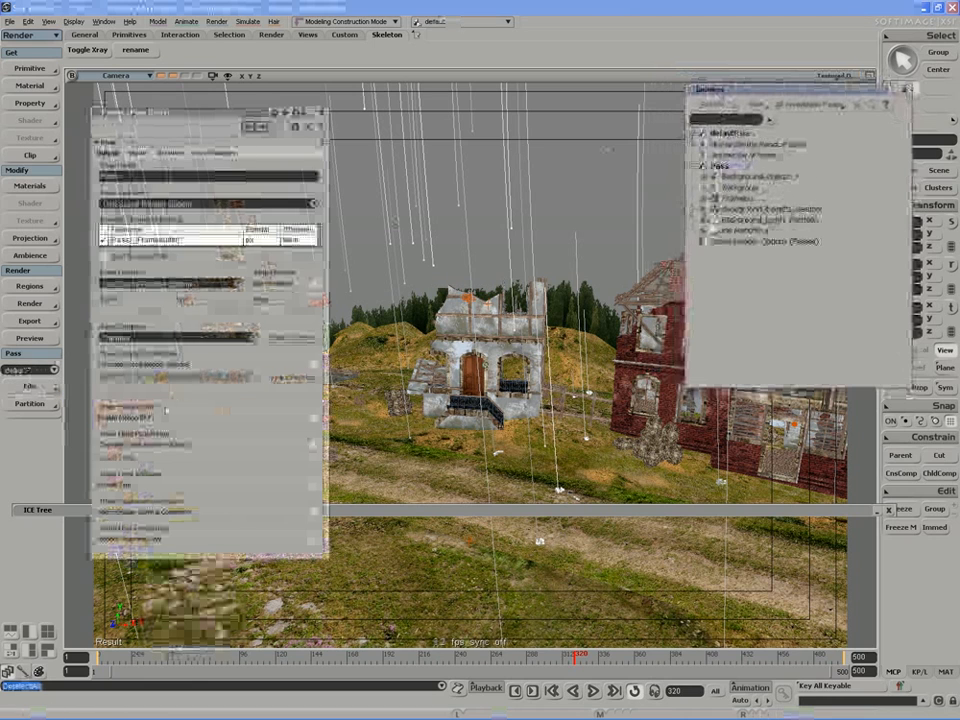
left_click(133, 176)
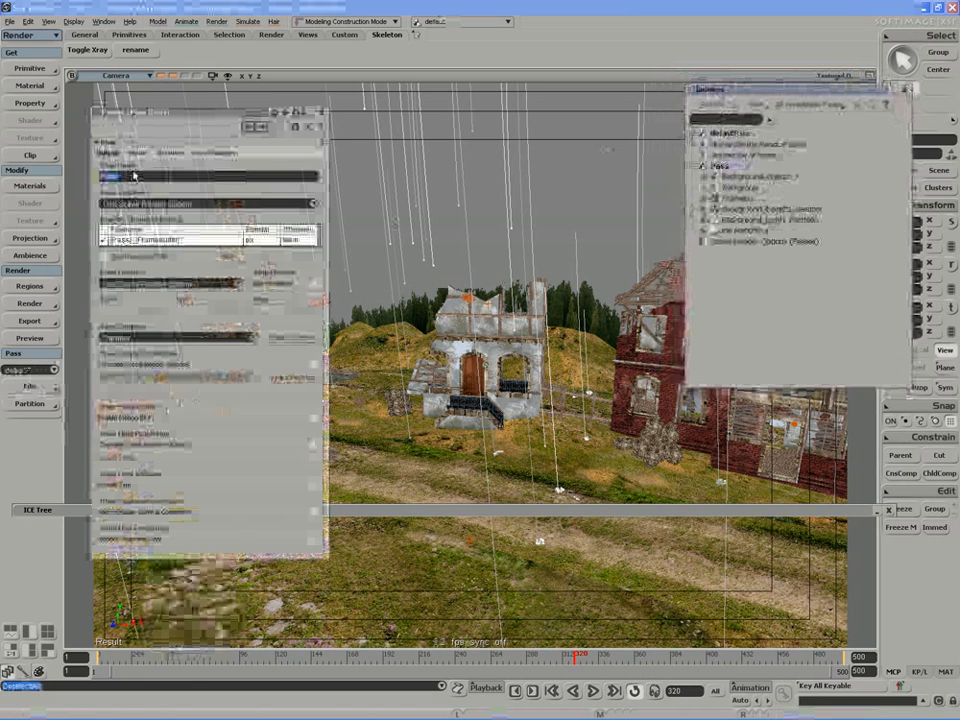
type("R")
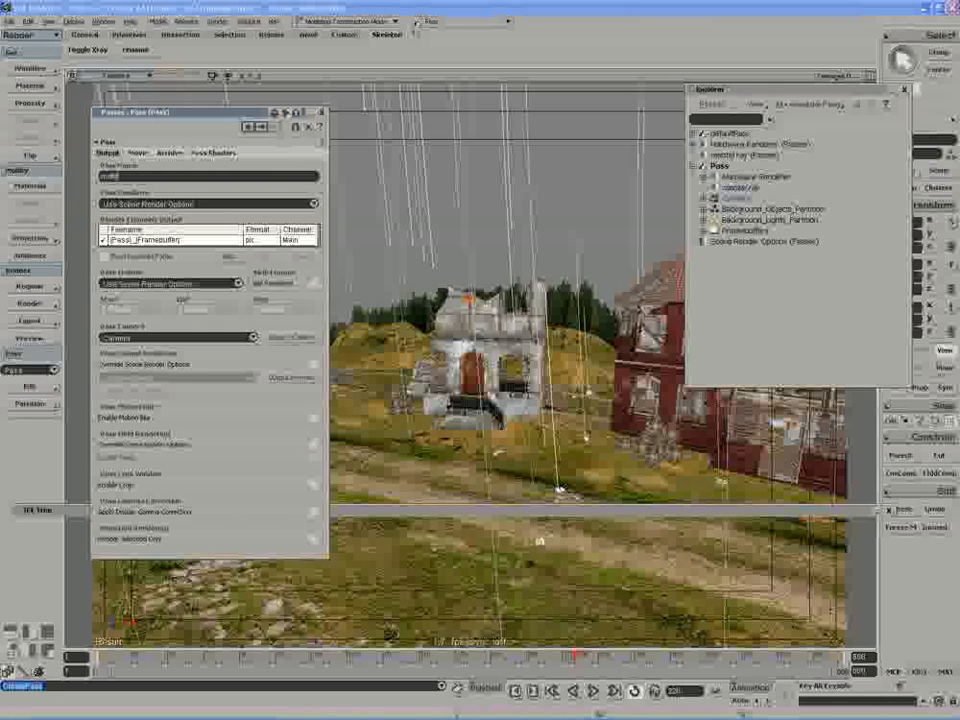
key("Return")
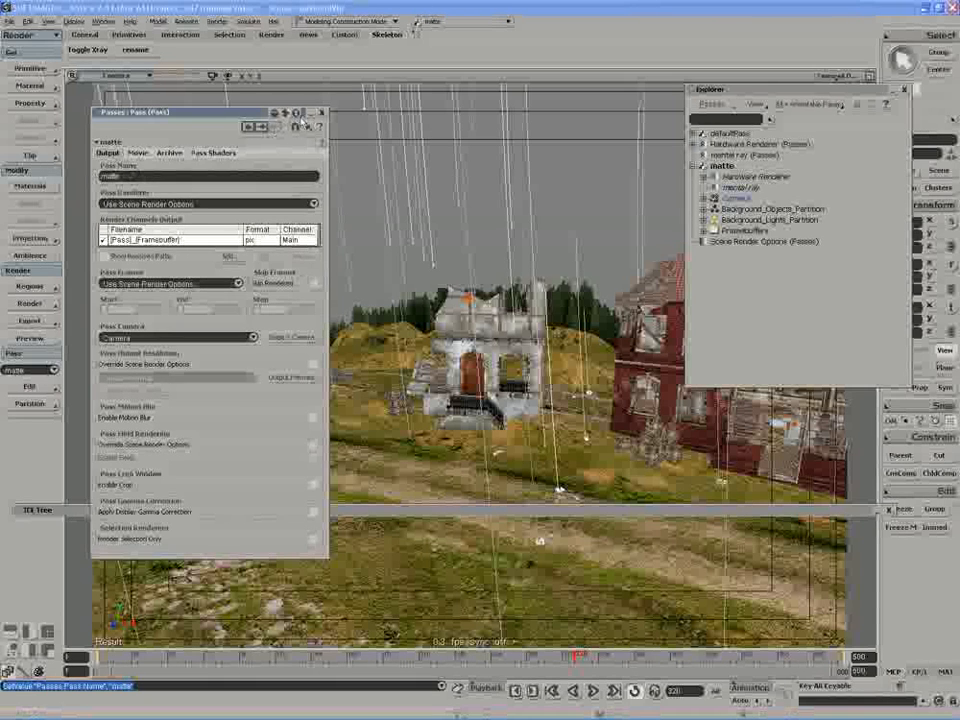
left_click(323, 114)
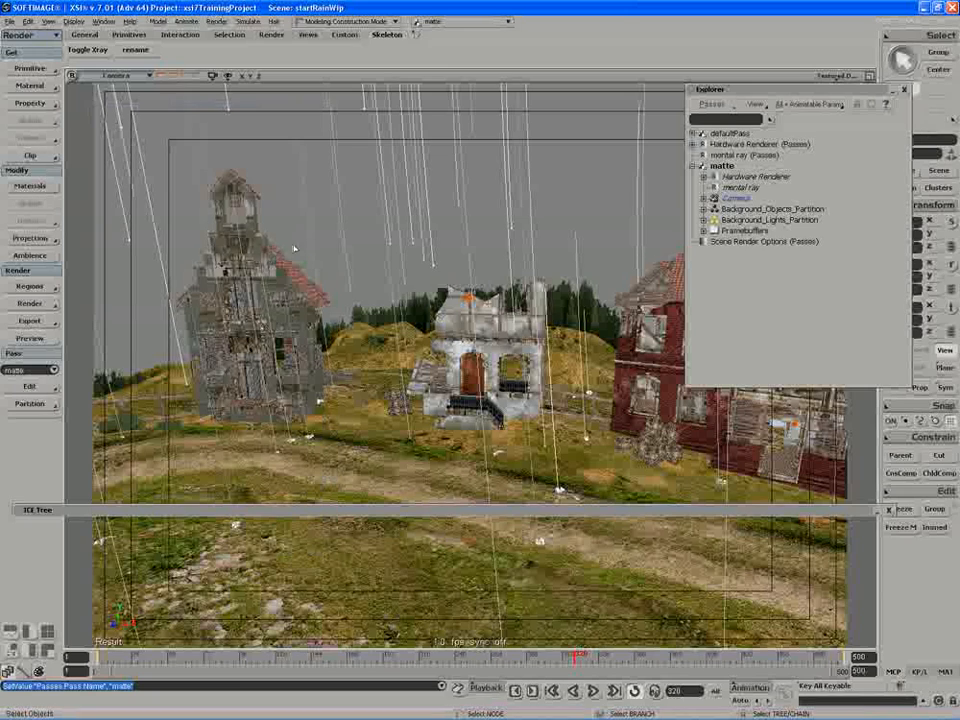
left_click(591, 255)
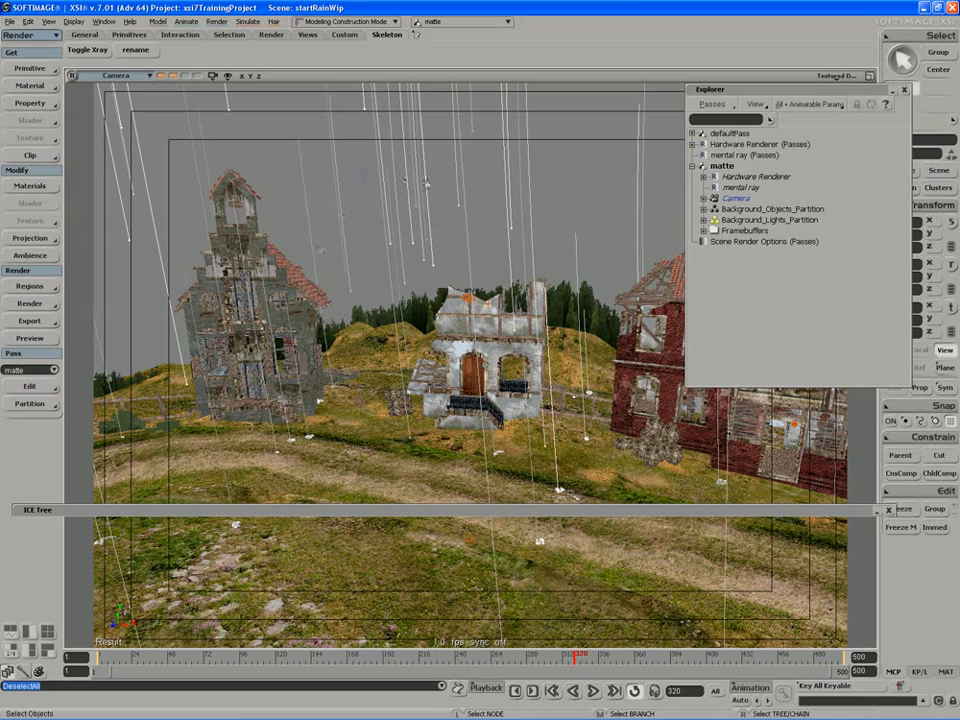
Put the rain point cloud in a new partition of the matte pass named rainSplashPartition.
left_click(429, 184)
left_click_drag(715, 90, 391, 97)
left_click(379, 217)
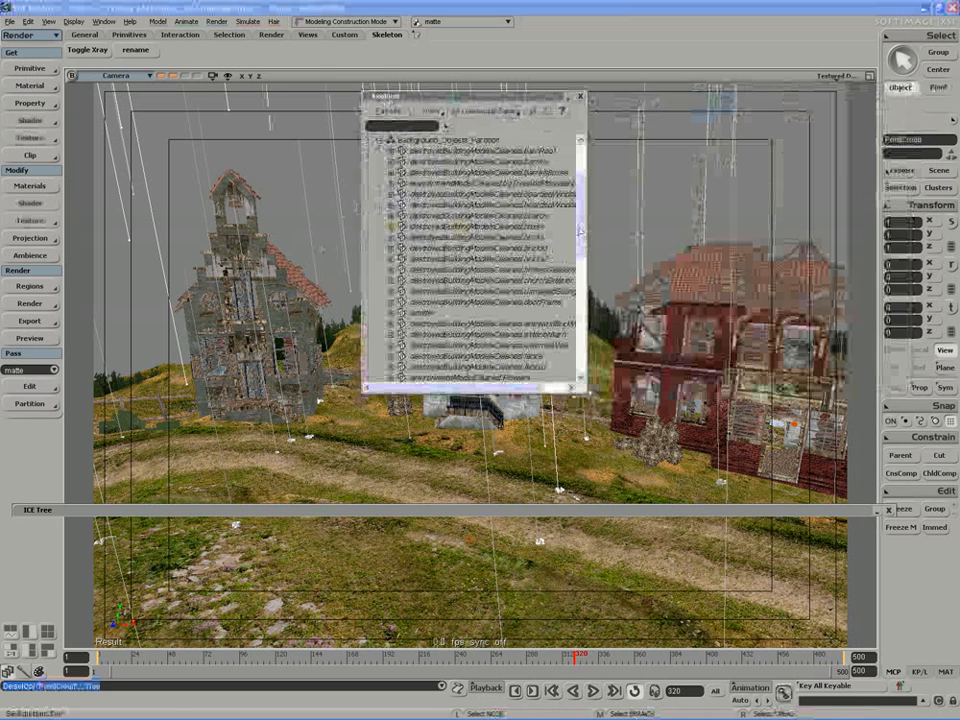
left_click_drag(580, 236, 563, 193)
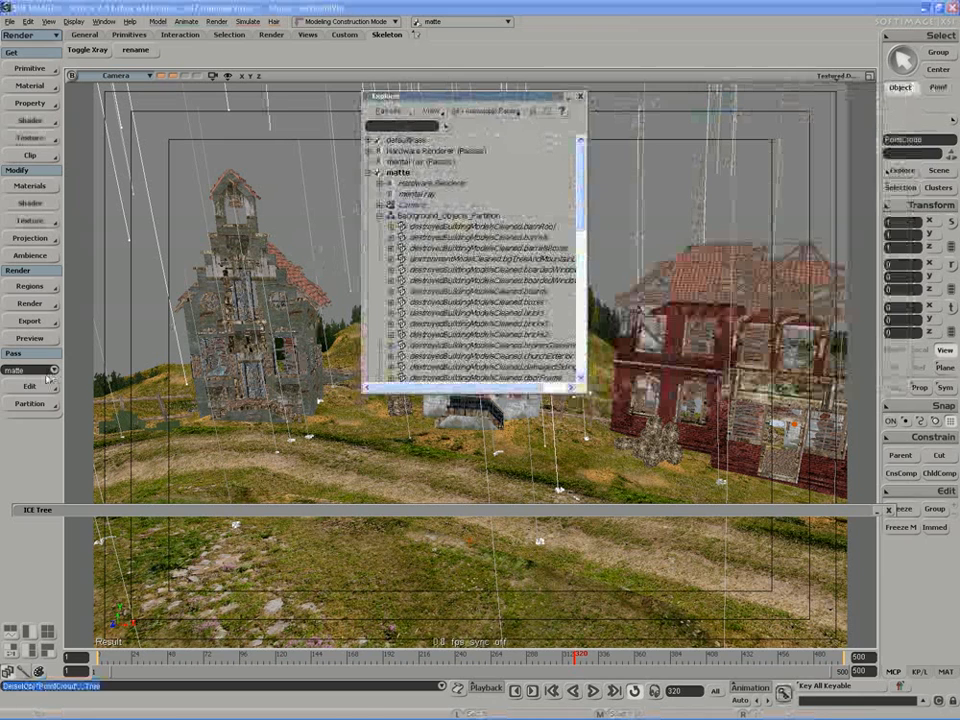
left_click(42, 404)
left_click(96, 405)
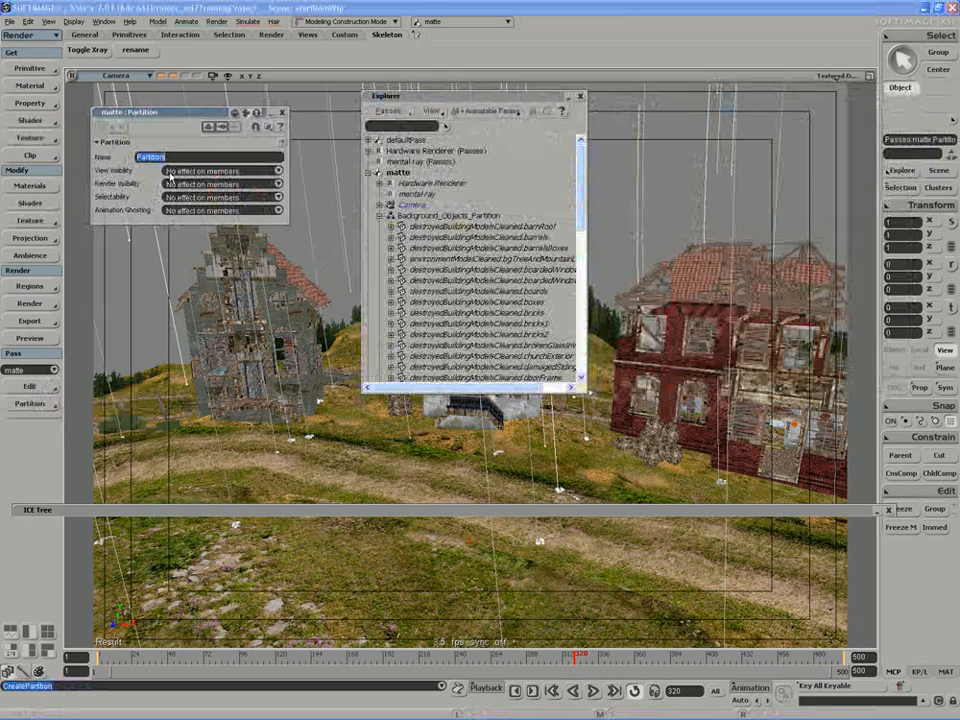
type("rainSplas")
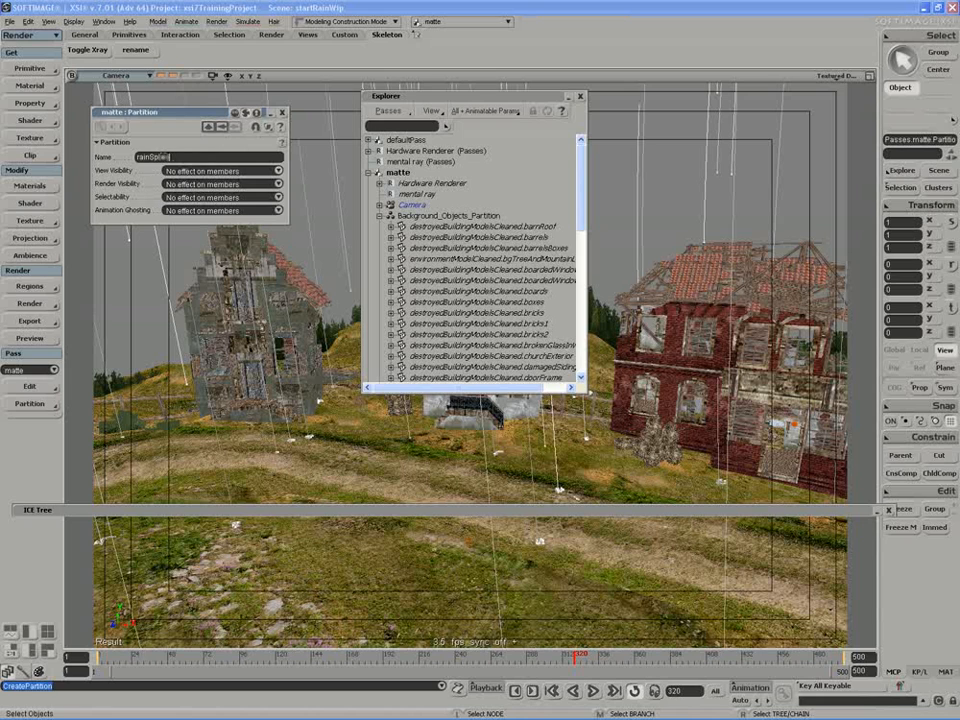
type("hPartition")
key("Return")
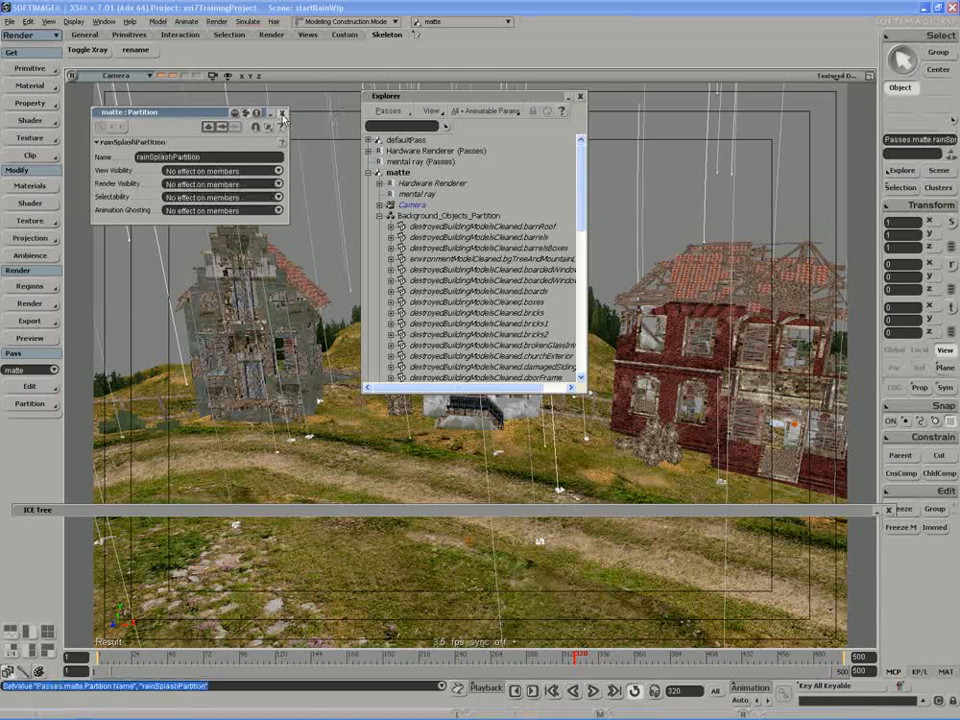
left_click(282, 114)
Apply a black Constant material to the matte pass's Background_Objects_Partition.
left_click(447, 216)
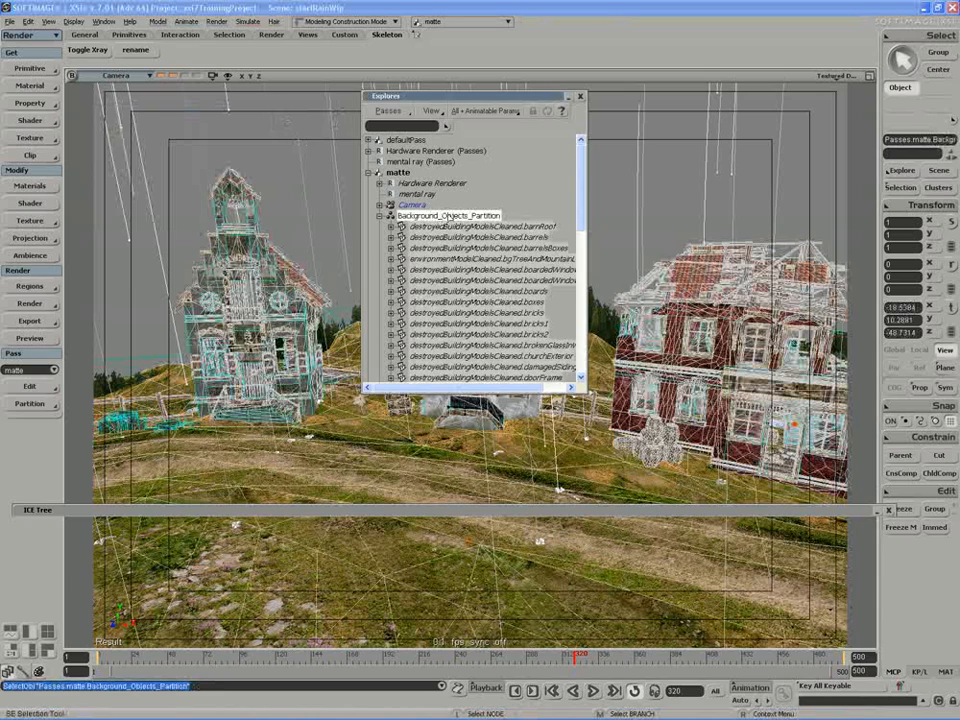
left_click(30, 86)
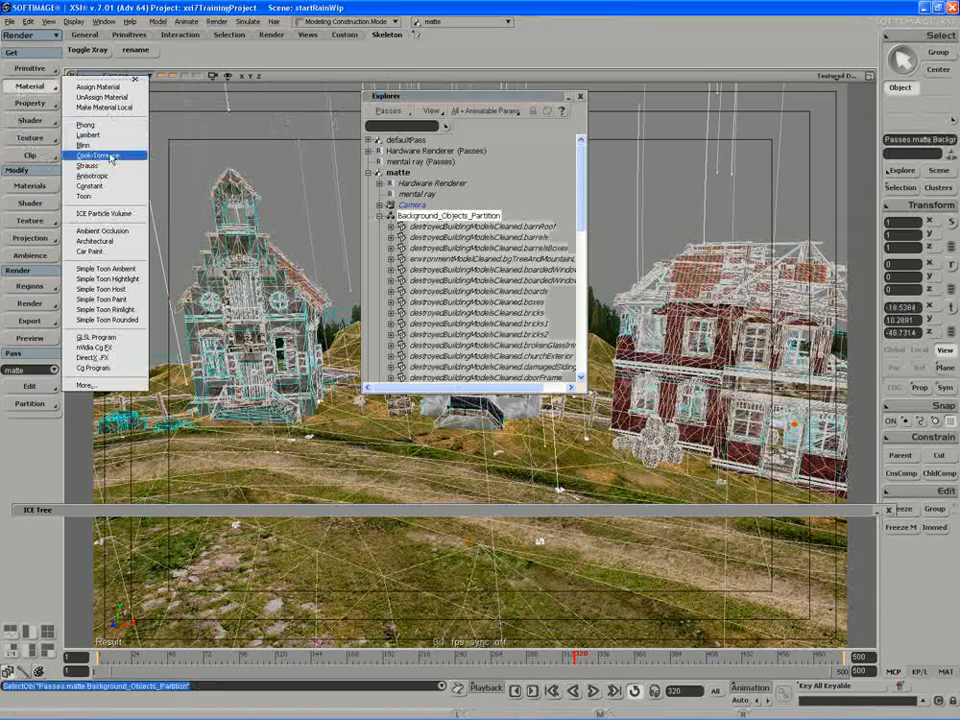
left_click(100, 187)
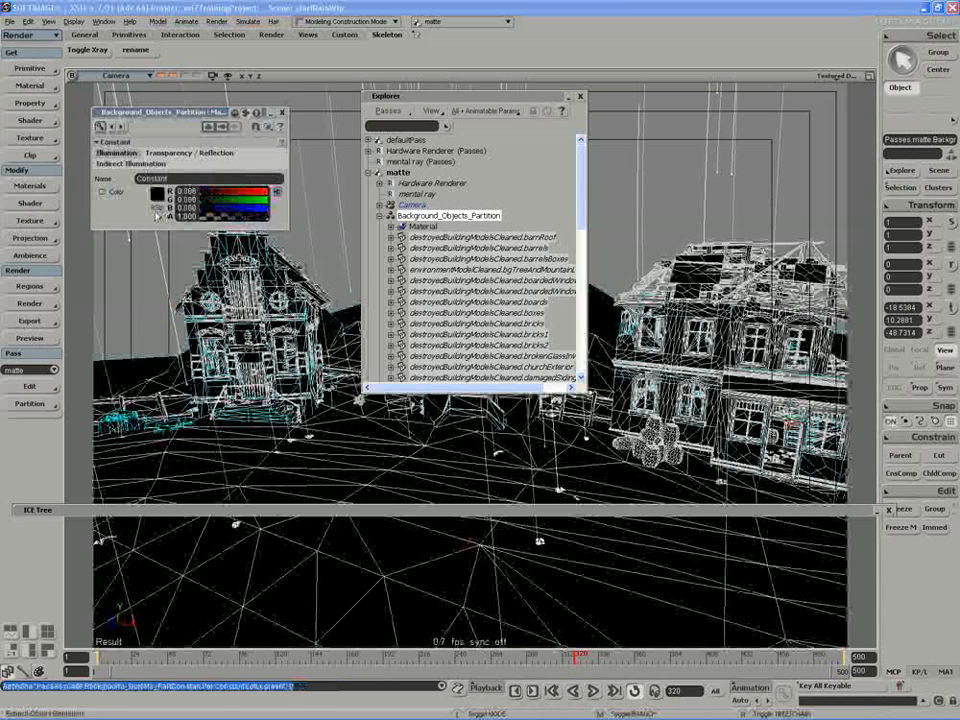
left_click(282, 113)
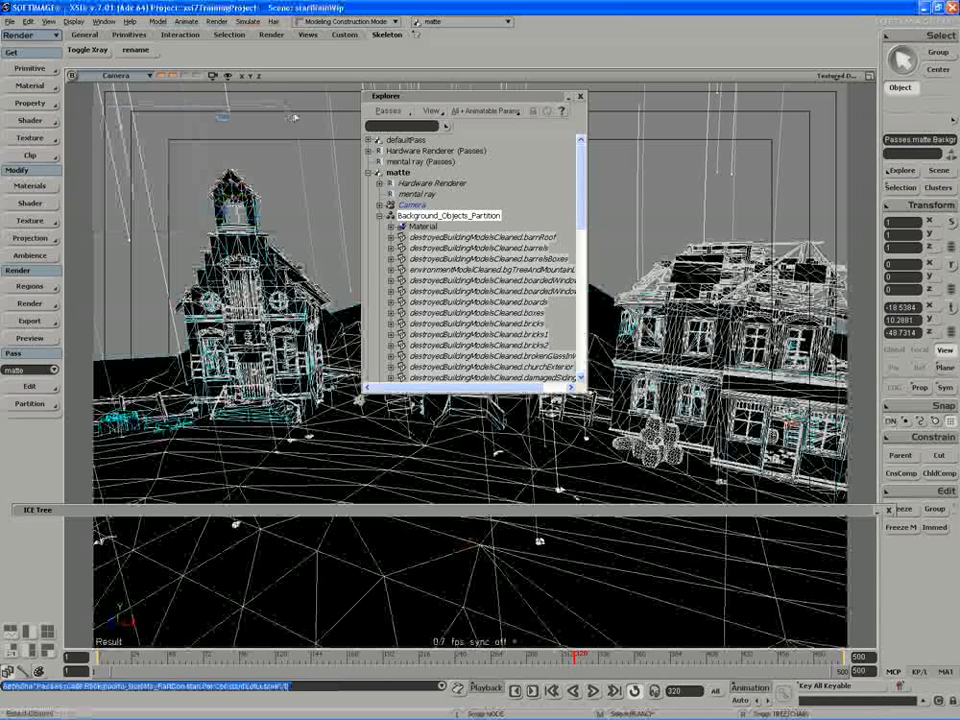
Play the rain simulation from the start to about frame 53 and preview the camera view in a render region.
double_click(452, 98)
left_click(435, 169)
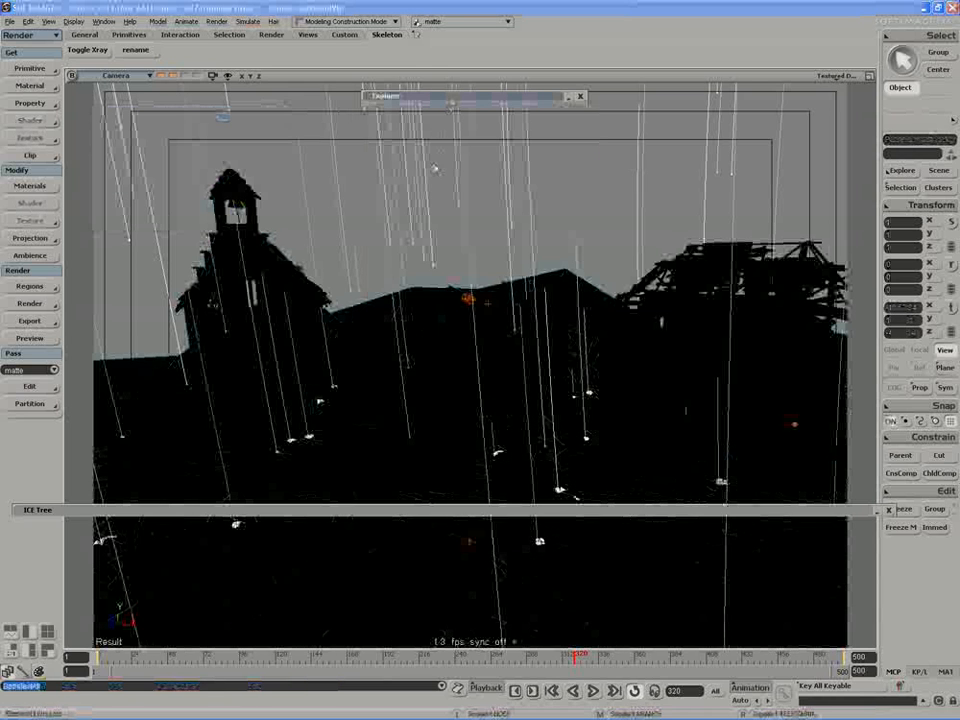
left_click(593, 691)
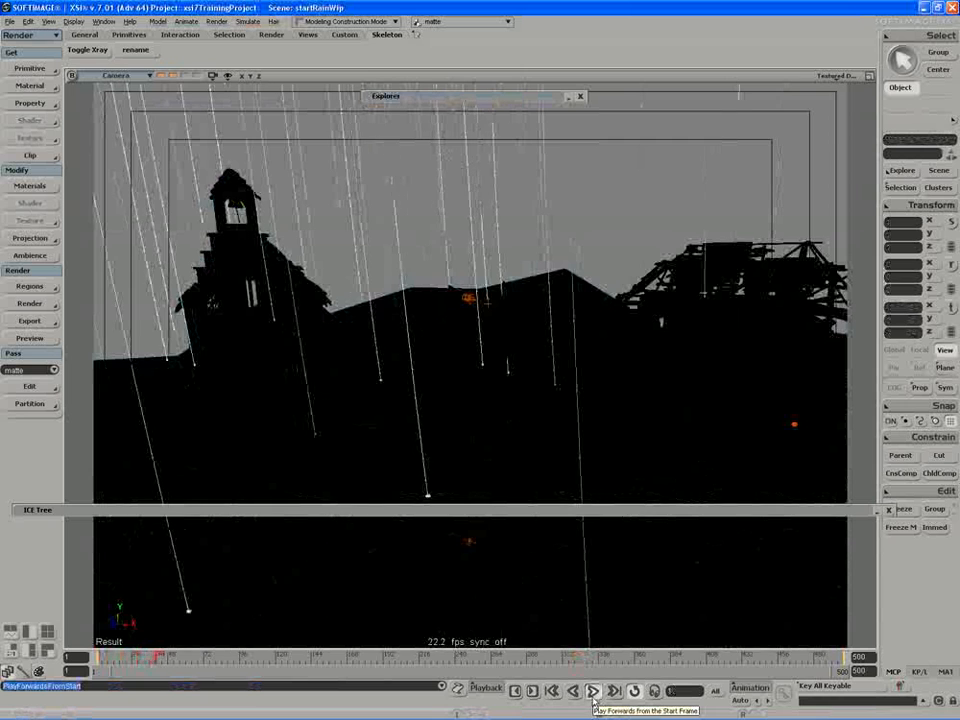
key("q")
mouse_move(742, 170)
left_mouse_down()
mouse_move(171, 600)
mouse_move(110, 628)
left_mouse_up()
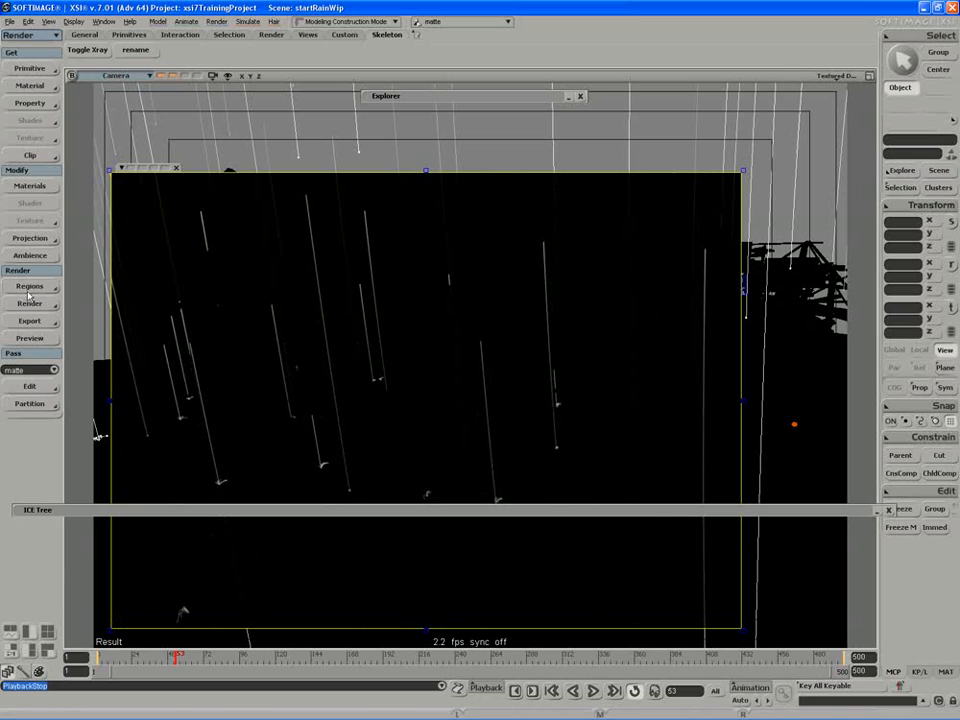
Inspect the alpha channel of the render region, then dismiss the region.
right_click(122, 168)
mouse_move(147, 233)
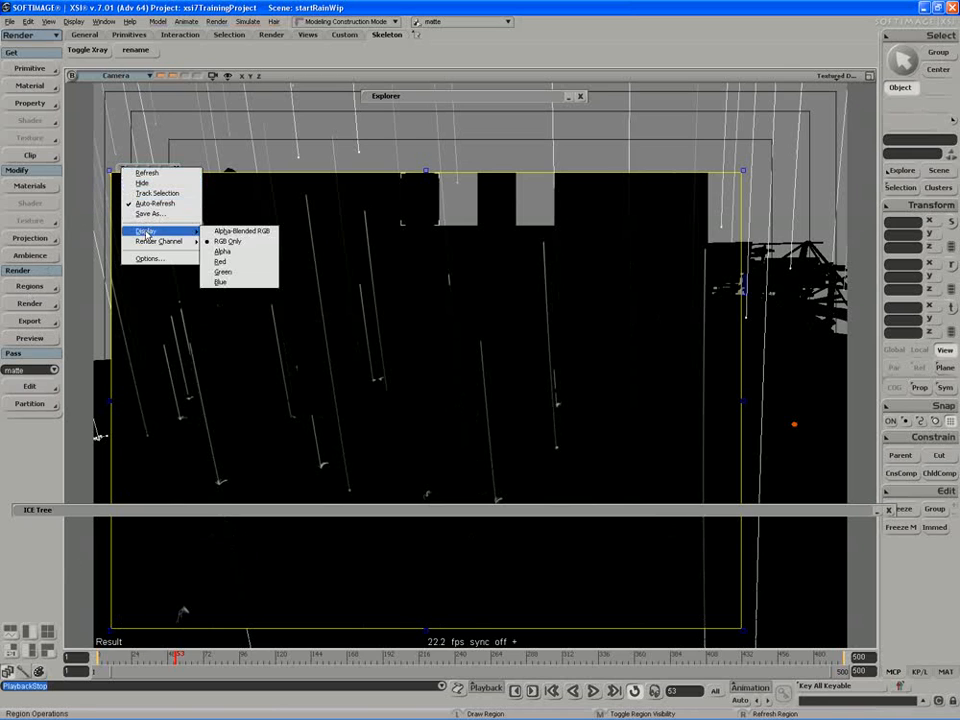
left_click(222, 251)
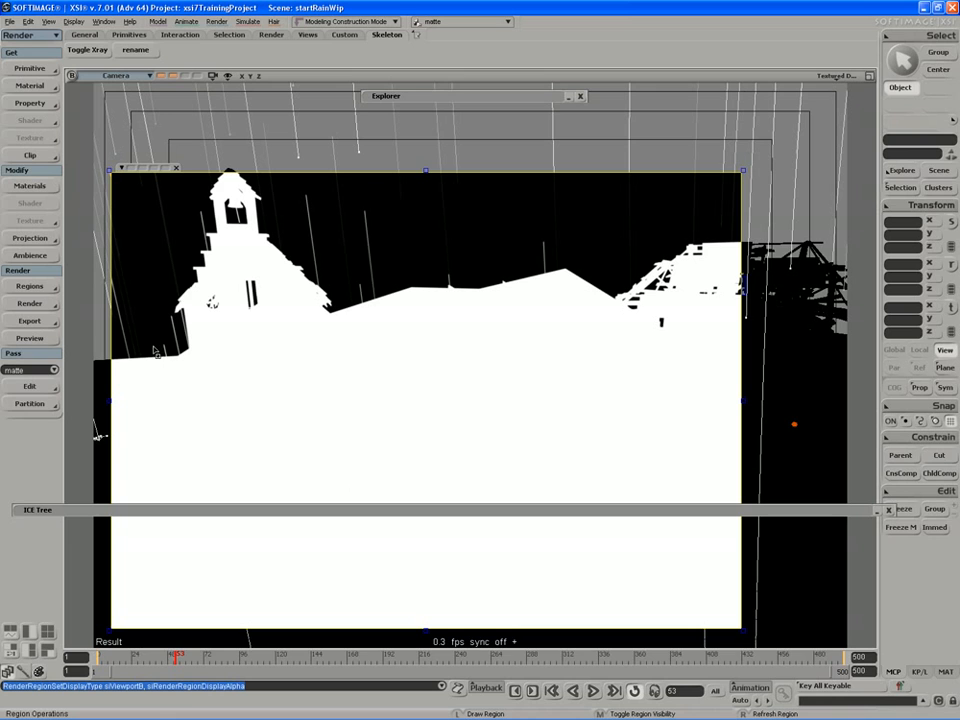
middle_click(139, 326)
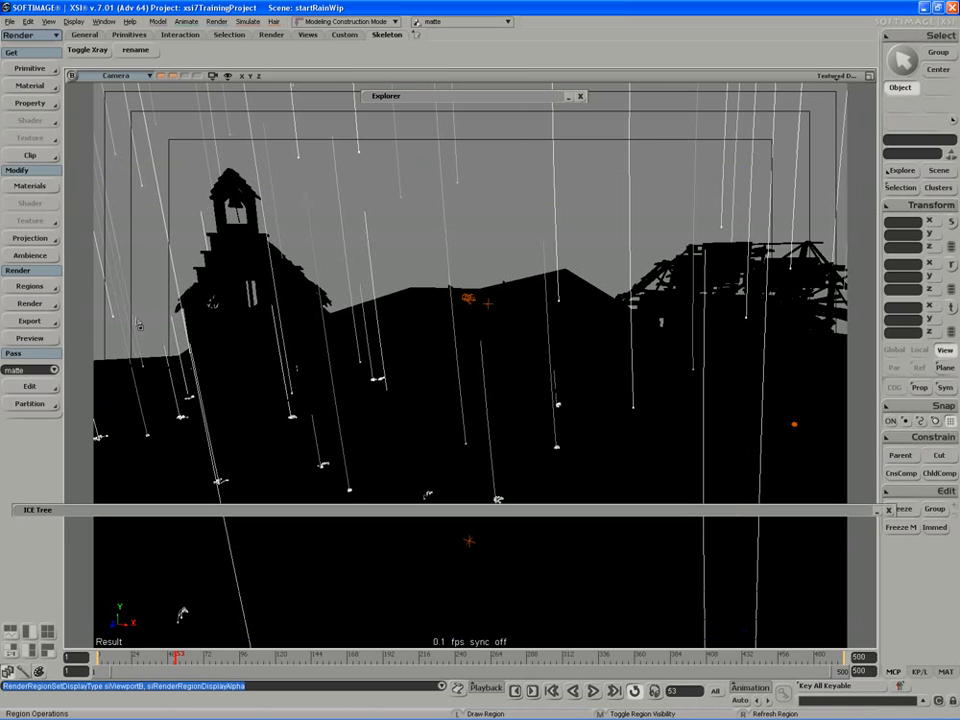
Set the alpha of the Constant color on Background_Objects_Partition's material to 0, with a render region drawn over the scene.
left_click_drag(453, 94, 711, 94)
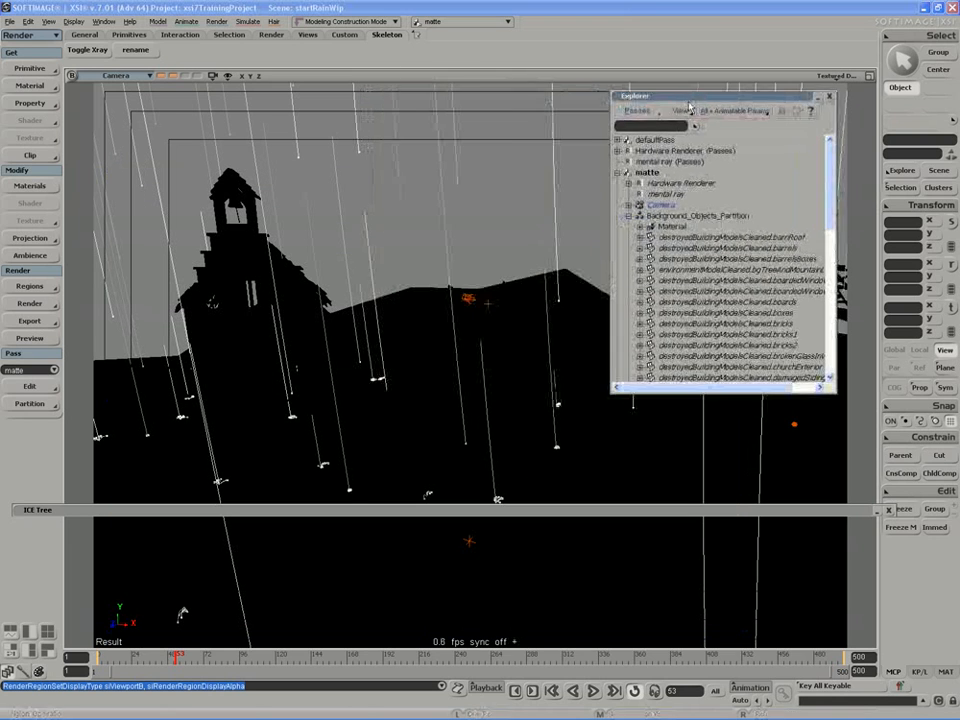
left_click(651, 226)
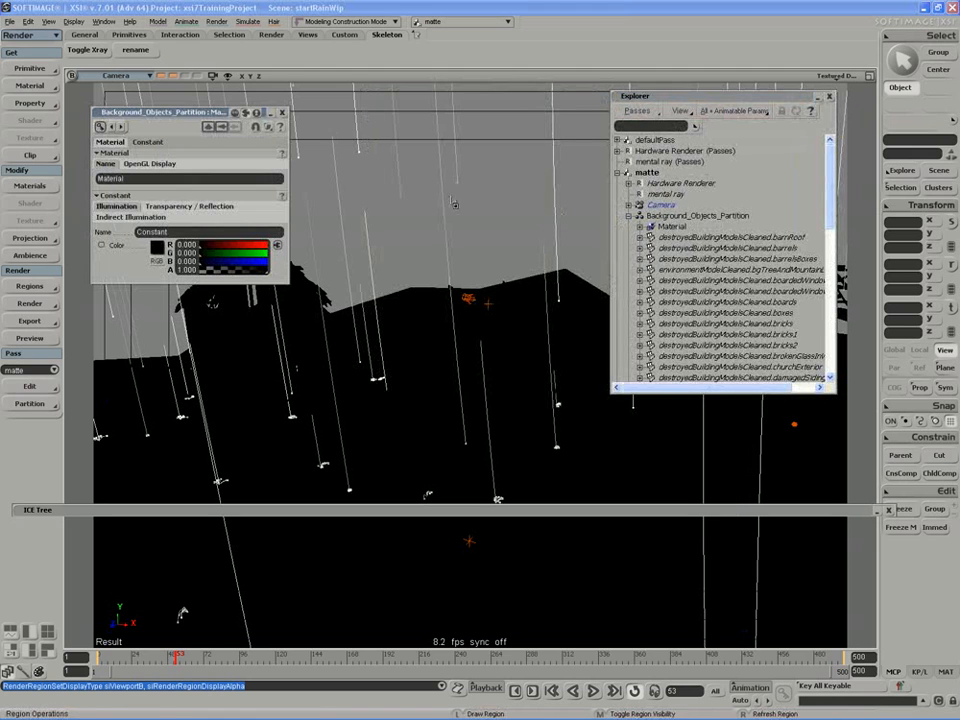
left_click_drag(210, 115, 197, 100)
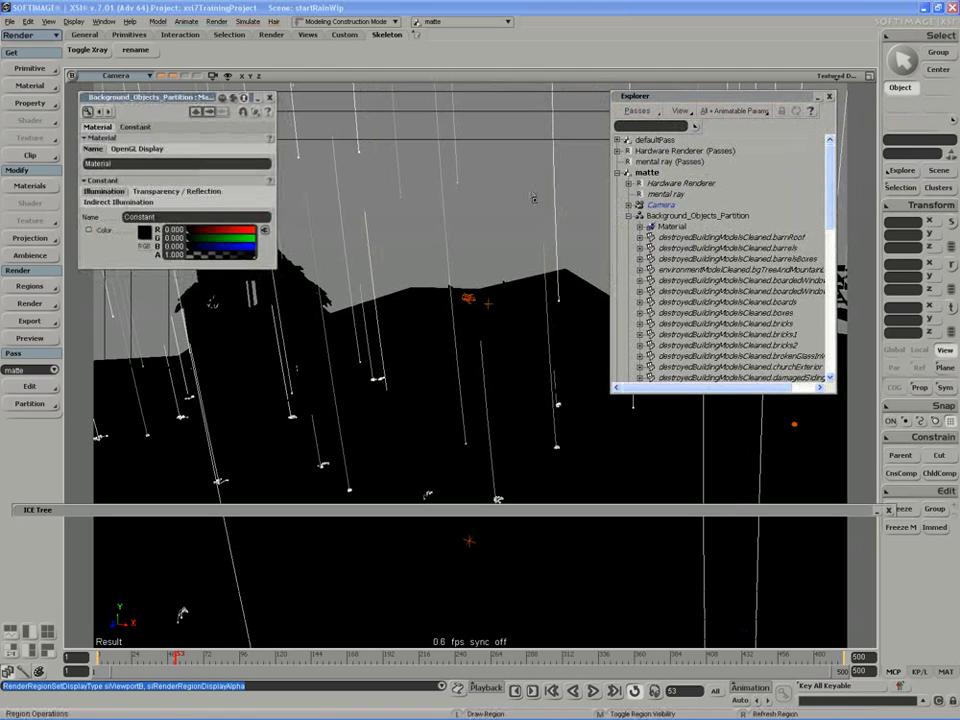
double_click(706, 97)
left_click_drag(754, 223, 145, 587)
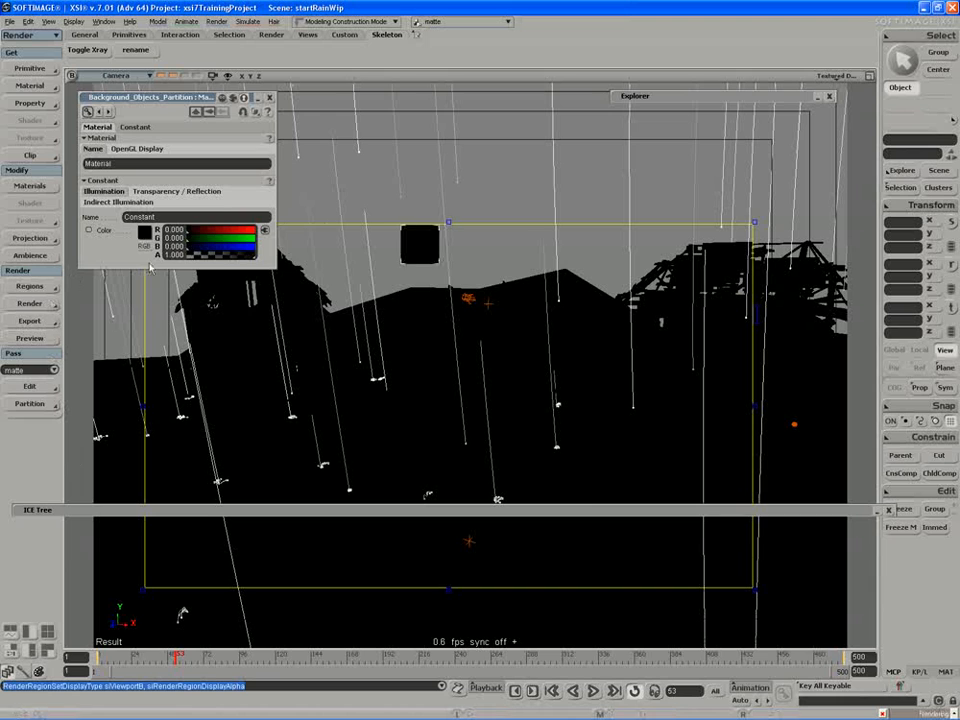
left_click_drag(250, 257, 172, 252)
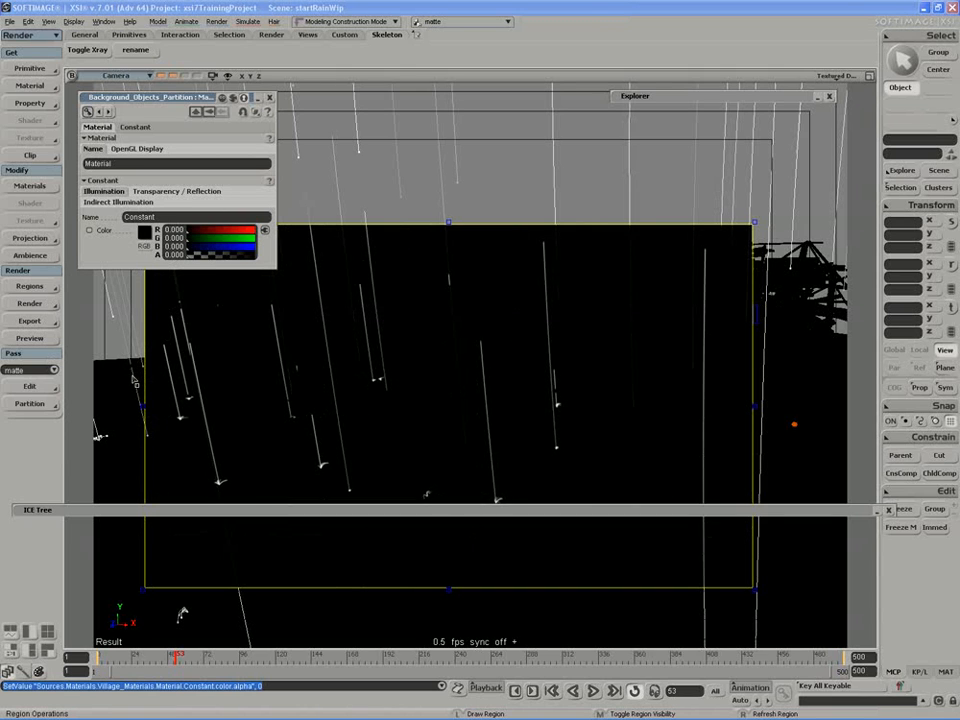
Preview a larger render region over the camera view, switch its display to RGB only and dismiss the region.
middle_click(448, 308)
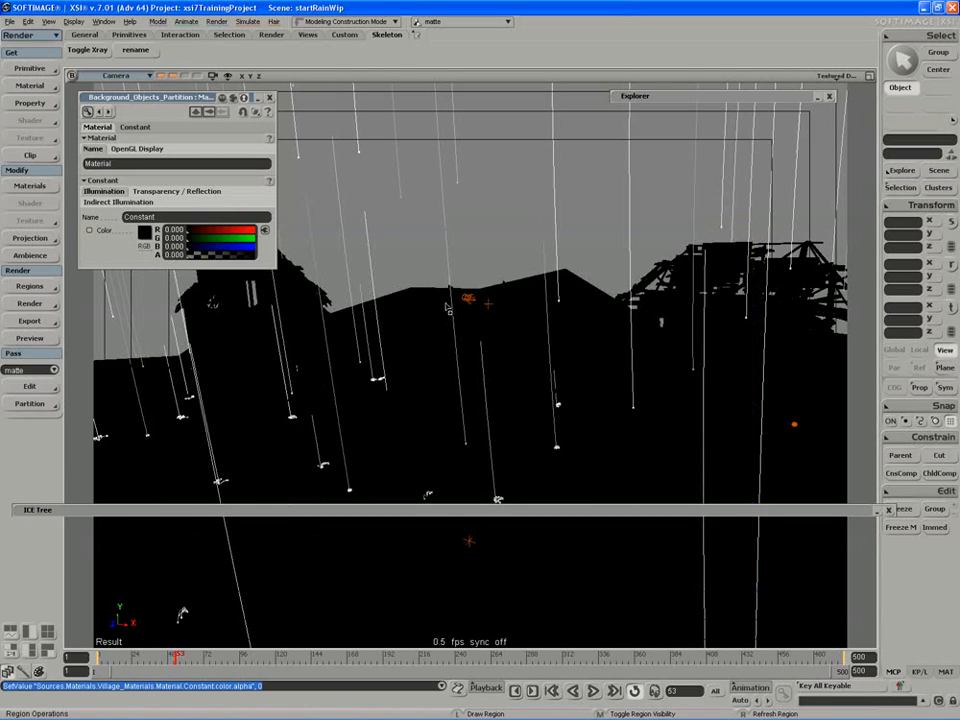
double_click(190, 99)
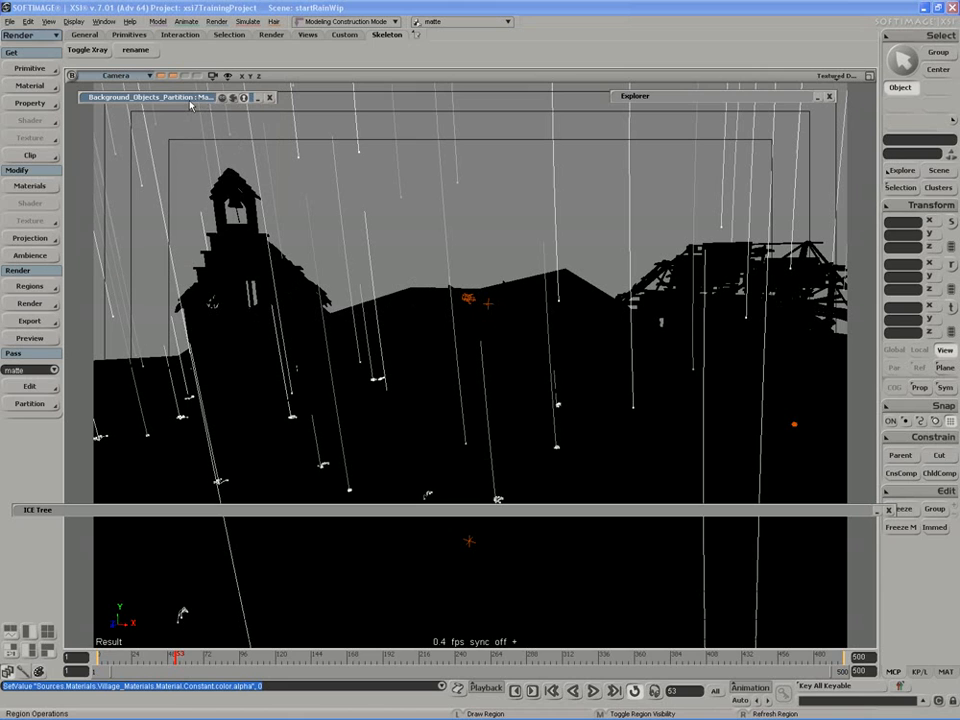
left_click_drag(125, 113, 785, 620)
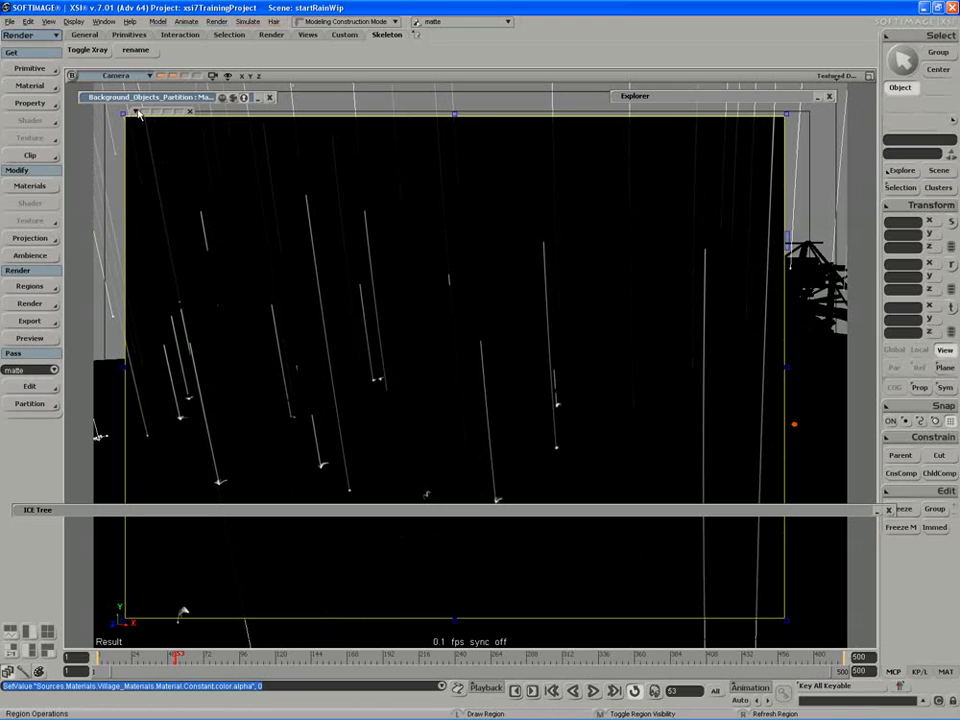
left_click(138, 113)
mouse_move(175, 173)
left_click(251, 185)
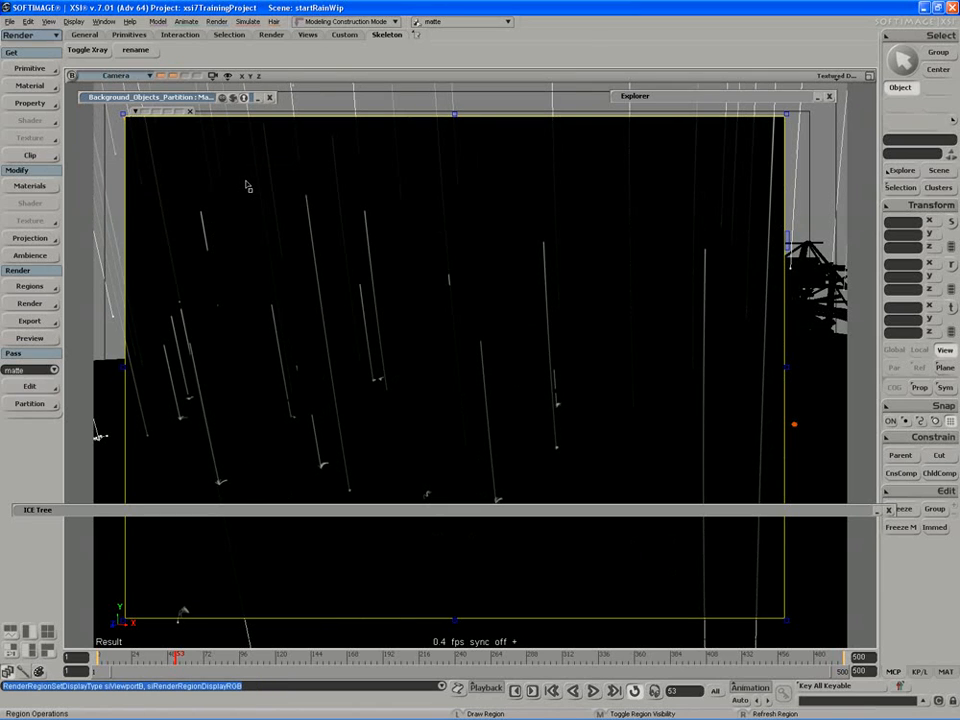
middle_click(230, 347)
key("space")
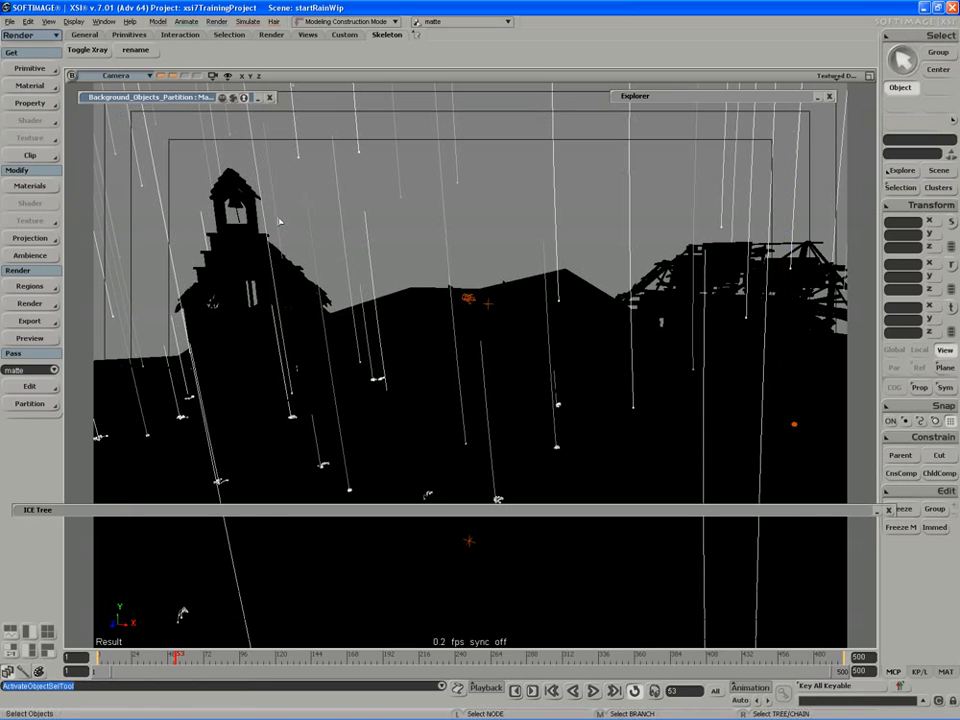
Create a new render pass, name it bgPass and close its property editor.
left_click(30, 386)
mouse_move(90, 397)
left_click(181, 408)
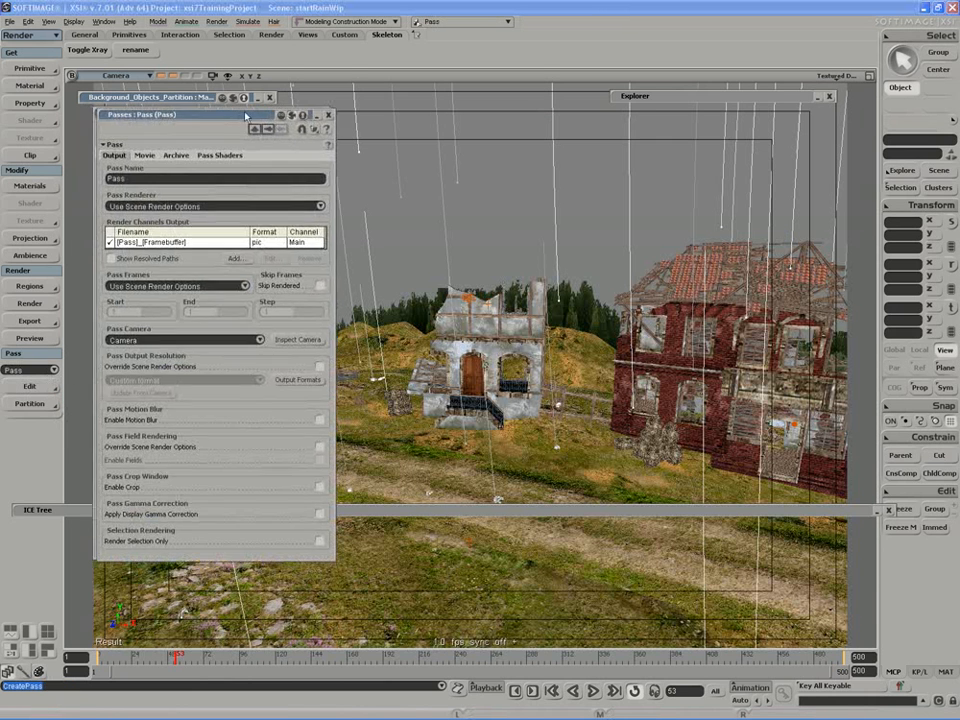
left_click_drag(200, 112, 561, 147)
left_click(496, 211)
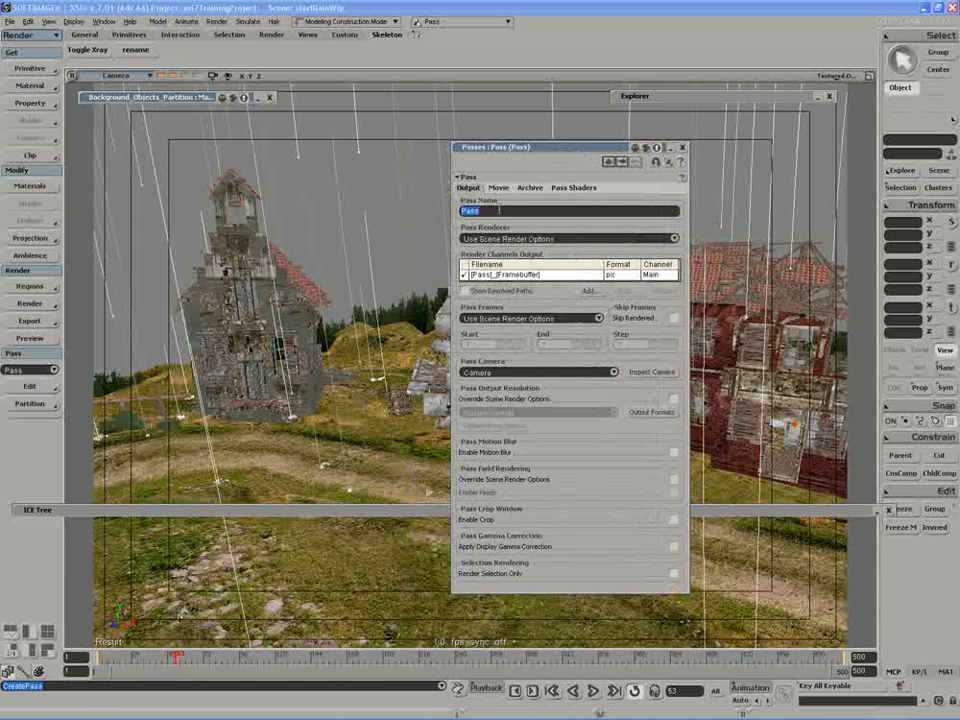
type("bgPa")
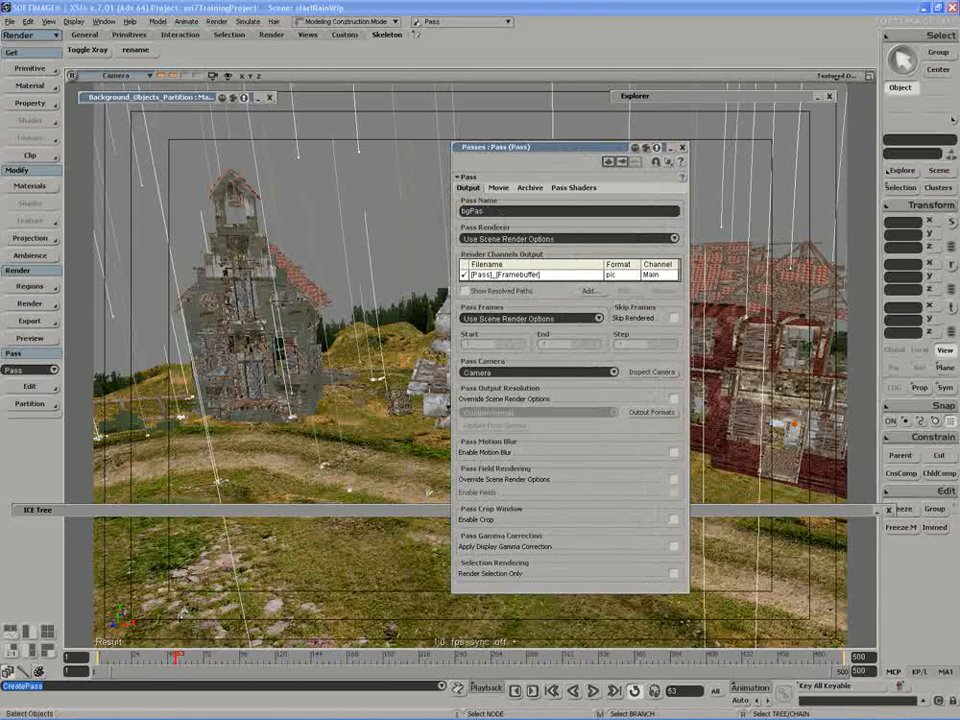
key("Return")
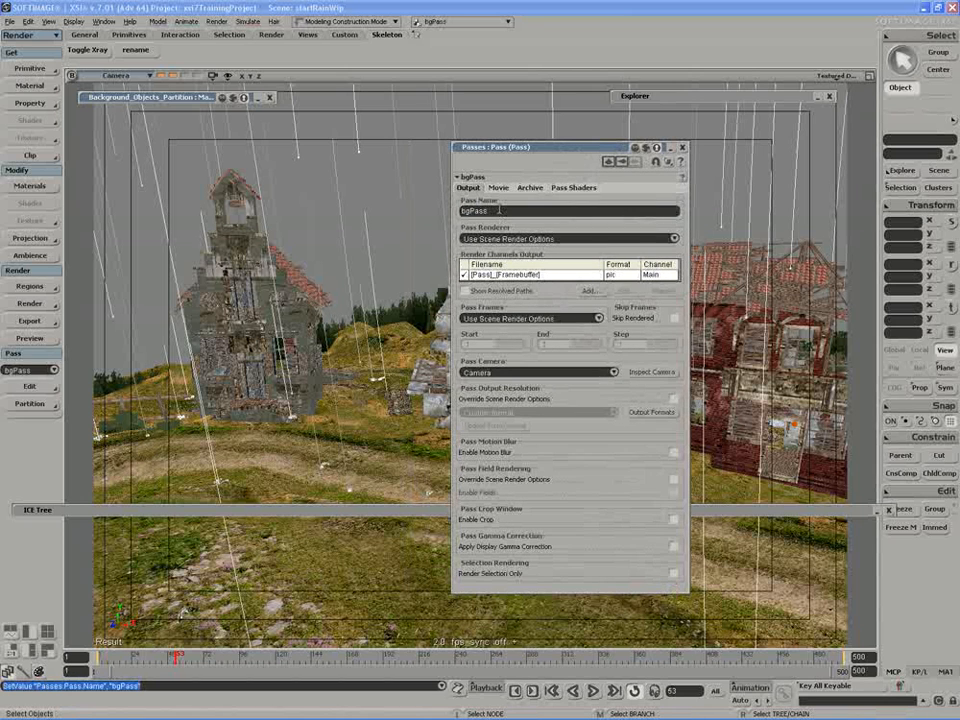
left_click(683, 148)
Put the rain point cloud in a new bgPass partition named rainPartition and hide its members in both view and render.
double_click(685, 97)
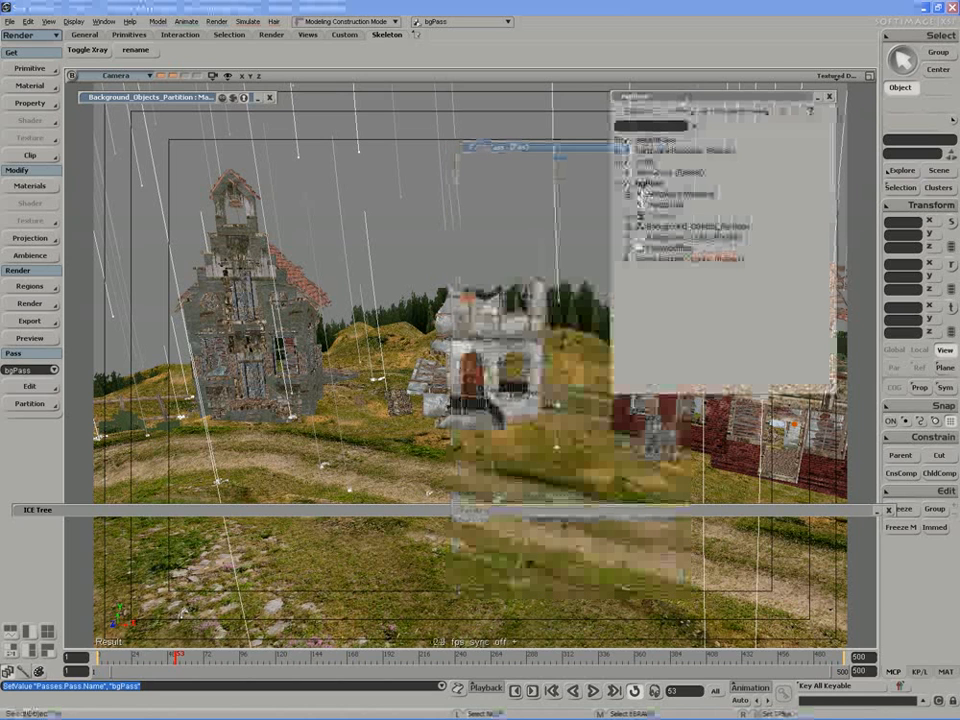
left_click_drag(515, 187, 568, 193)
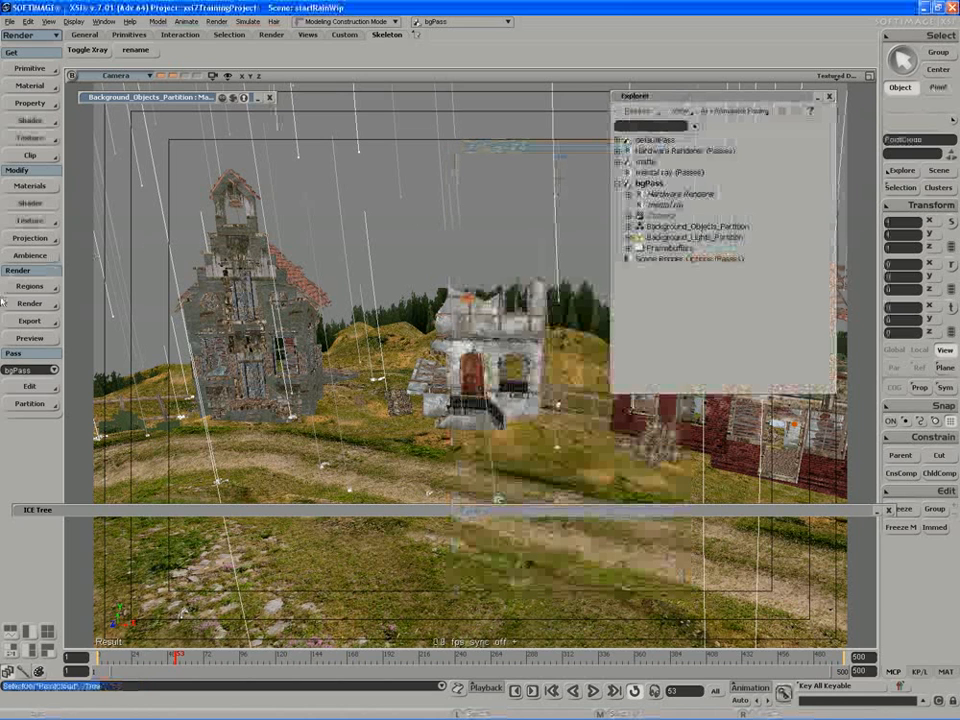
left_click(29, 403)
left_click(92, 402)
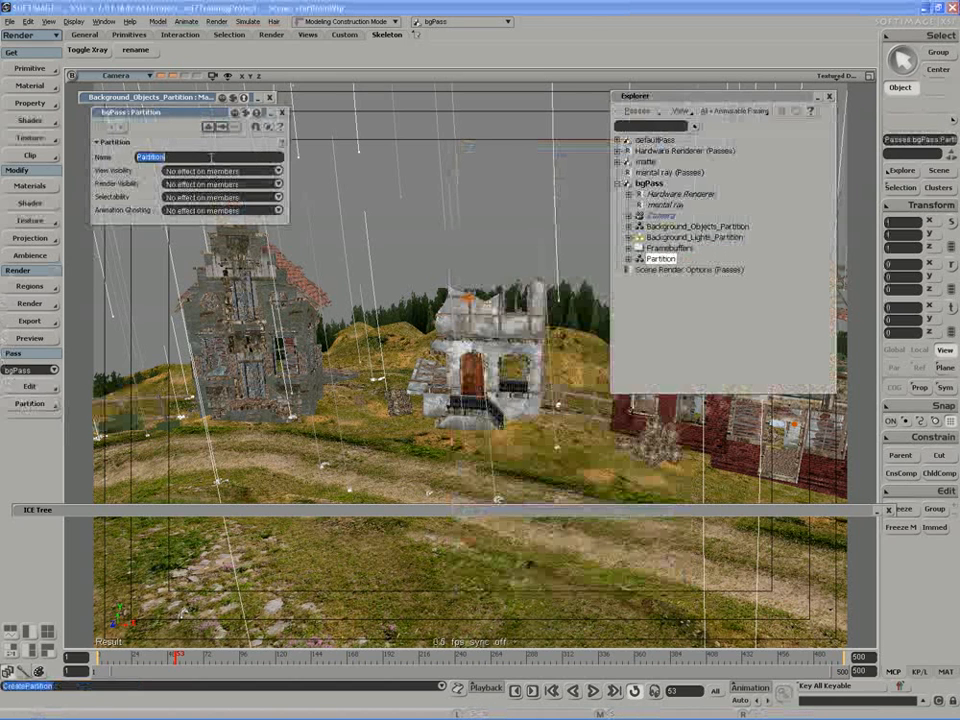
type("rainPar")
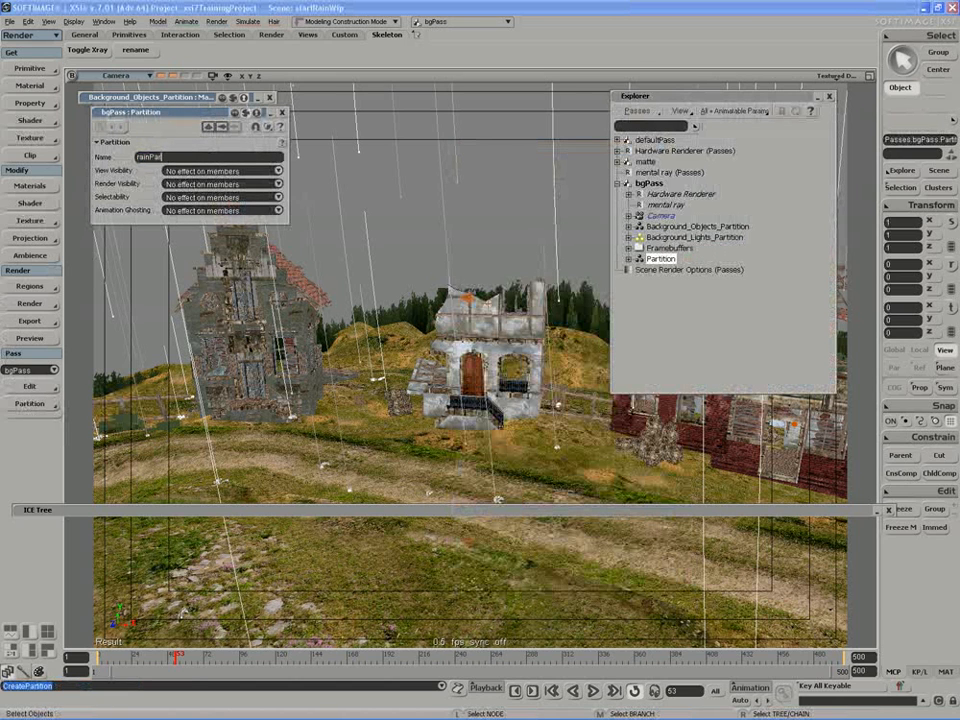
key("Return")
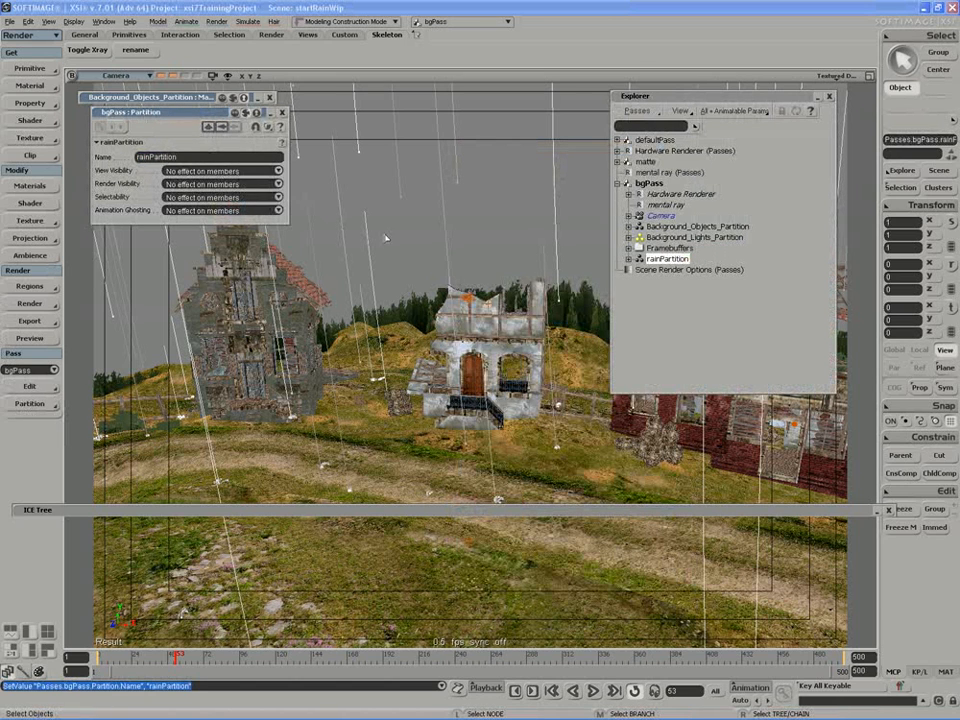
key("h")
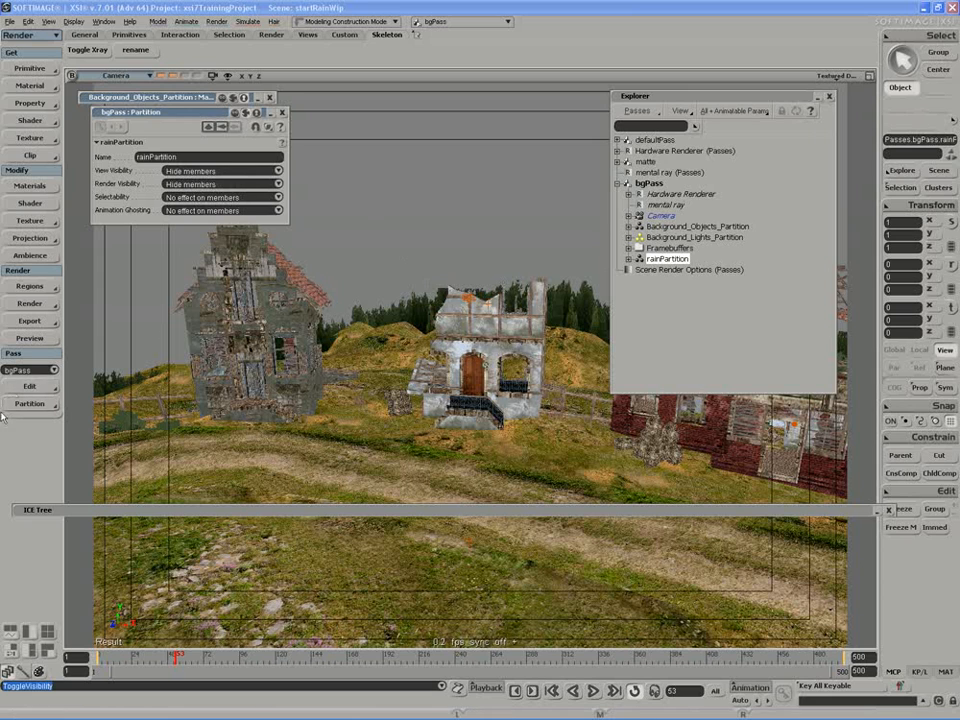
Switch to the matte pass and preview it in a large render region over the camera view.
left_click(53, 373)
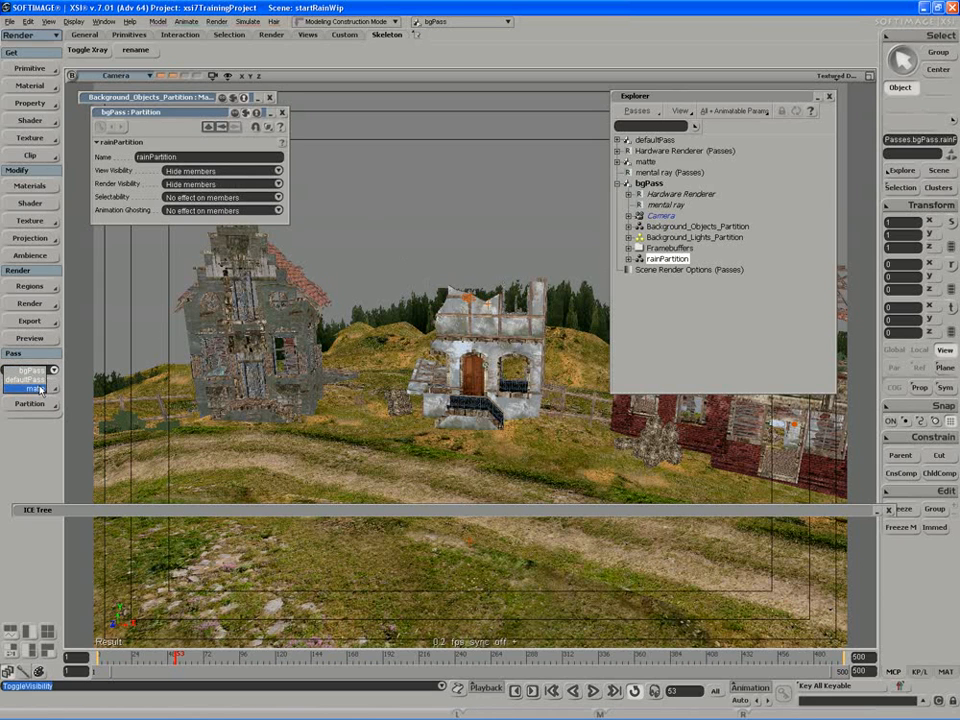
left_click(38, 389)
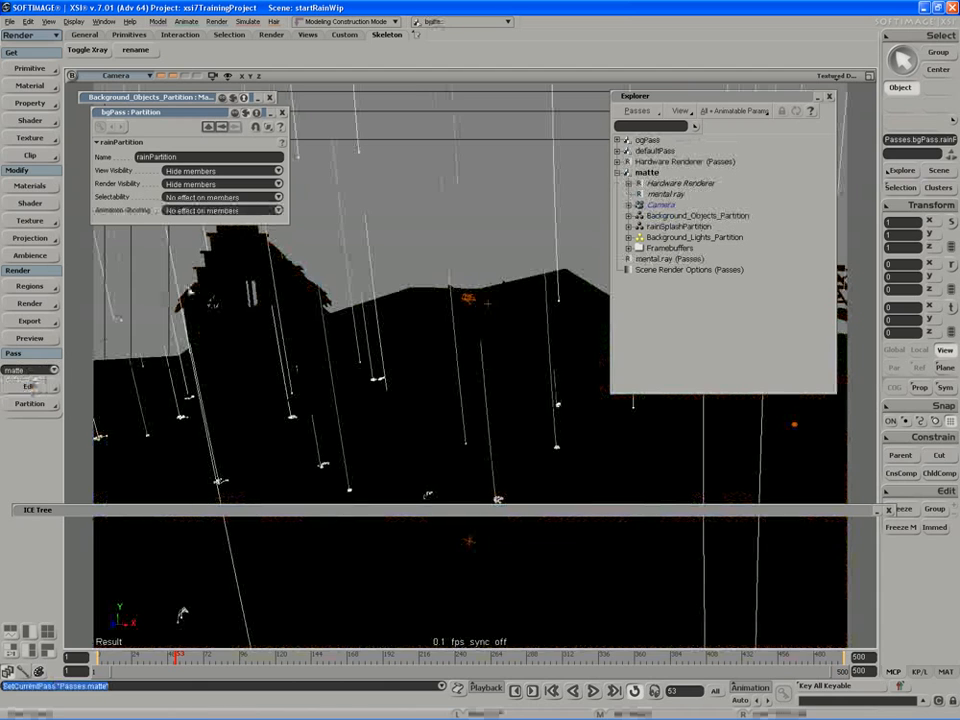
left_click_drag(648, 98, 900, 317)
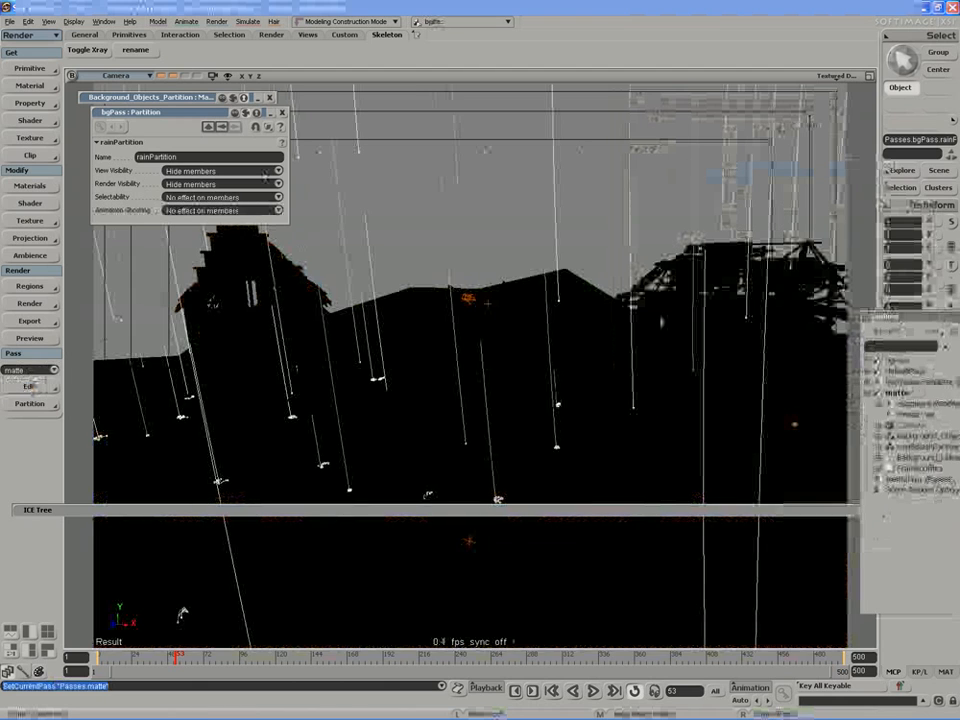
key("q")
left_click_drag(820, 118, 137, 601)
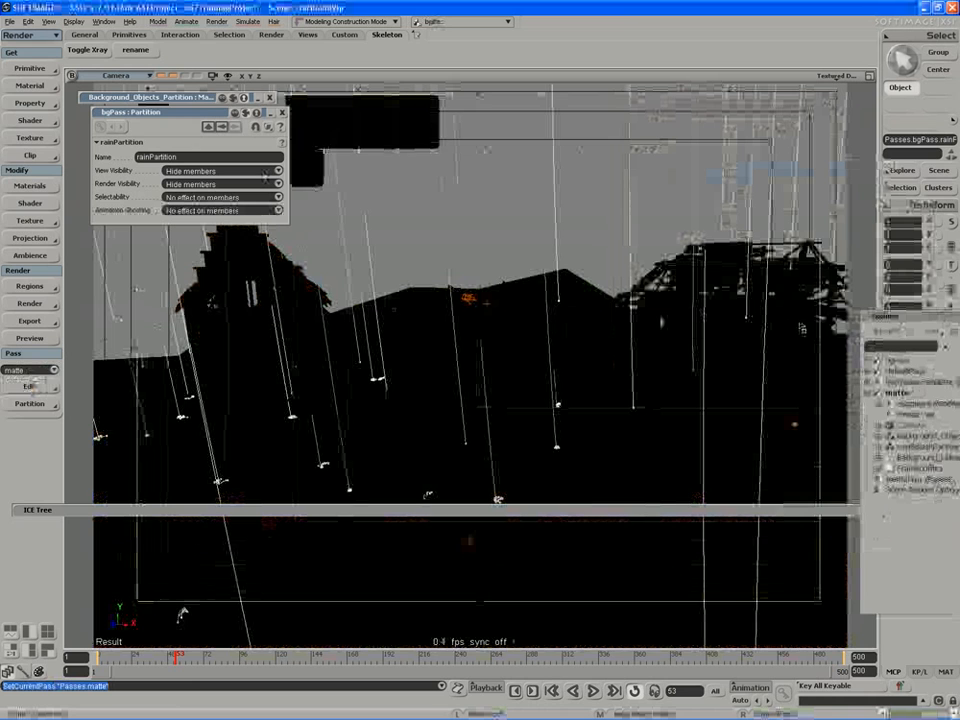
left_click_drag(900, 317, 739, 147)
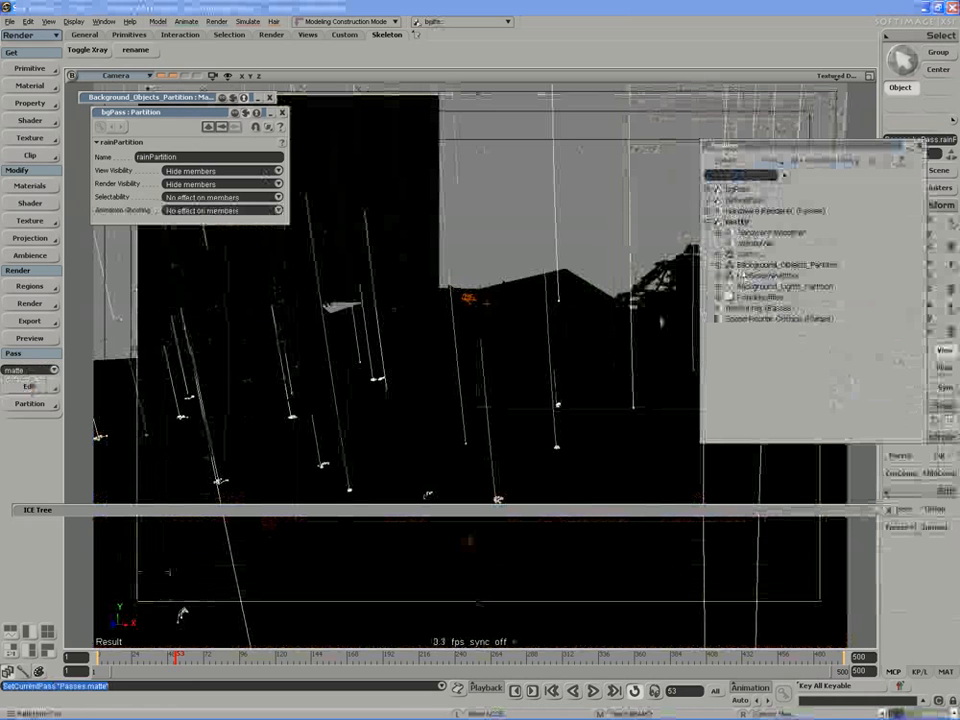
Examine the contents of the matte pass's rainSplashPartition, including the PointCloud's properties and assigned material.
key("s")
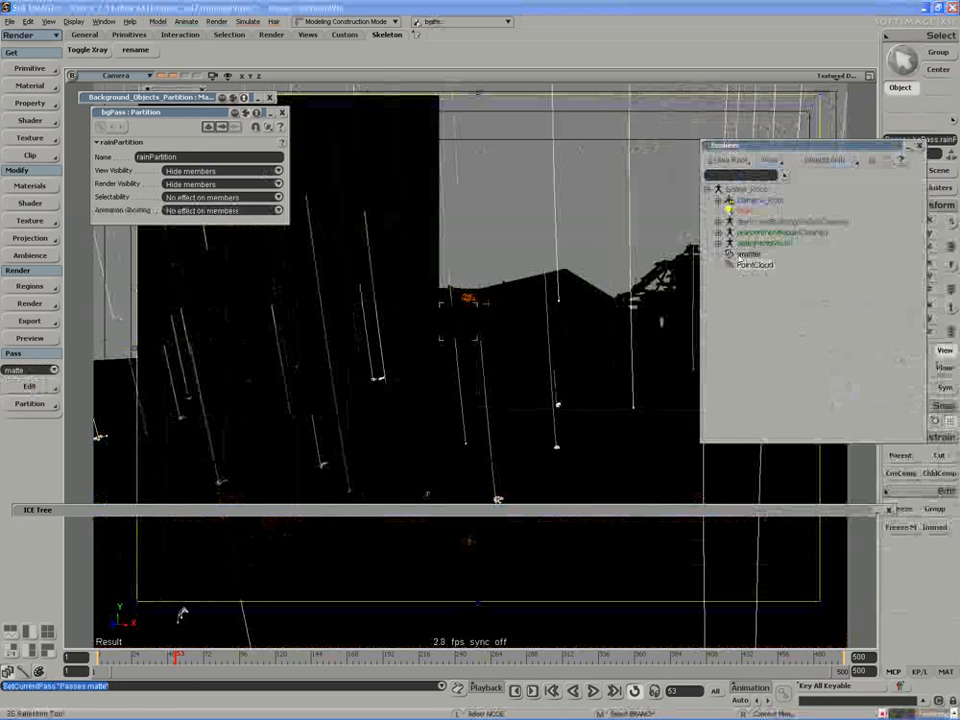
left_click(755, 264)
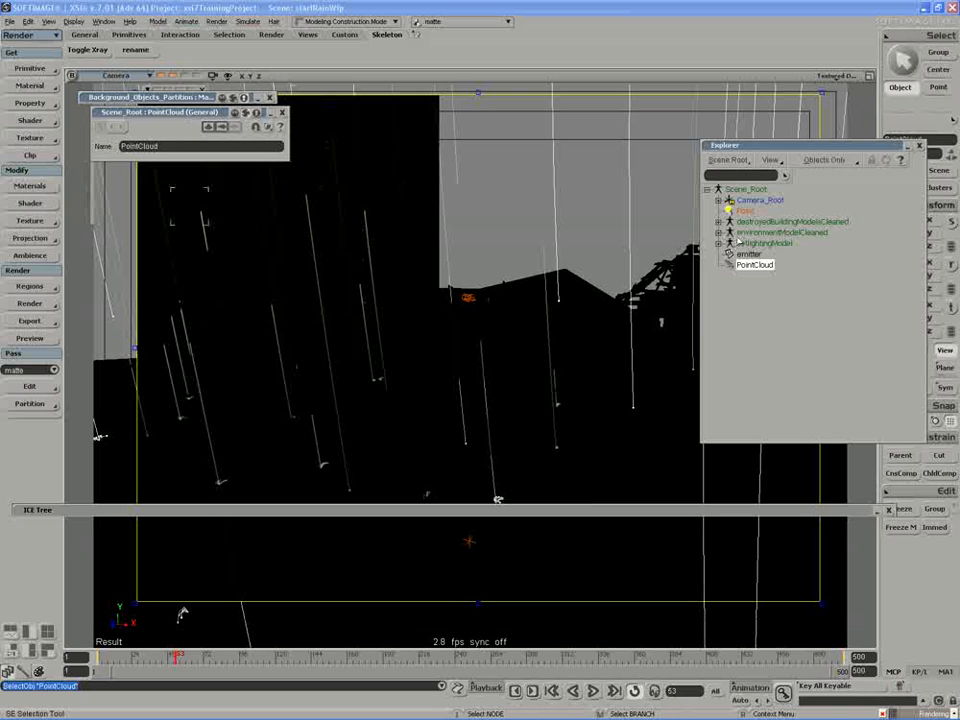
left_click(53, 369)
left_click(38, 371)
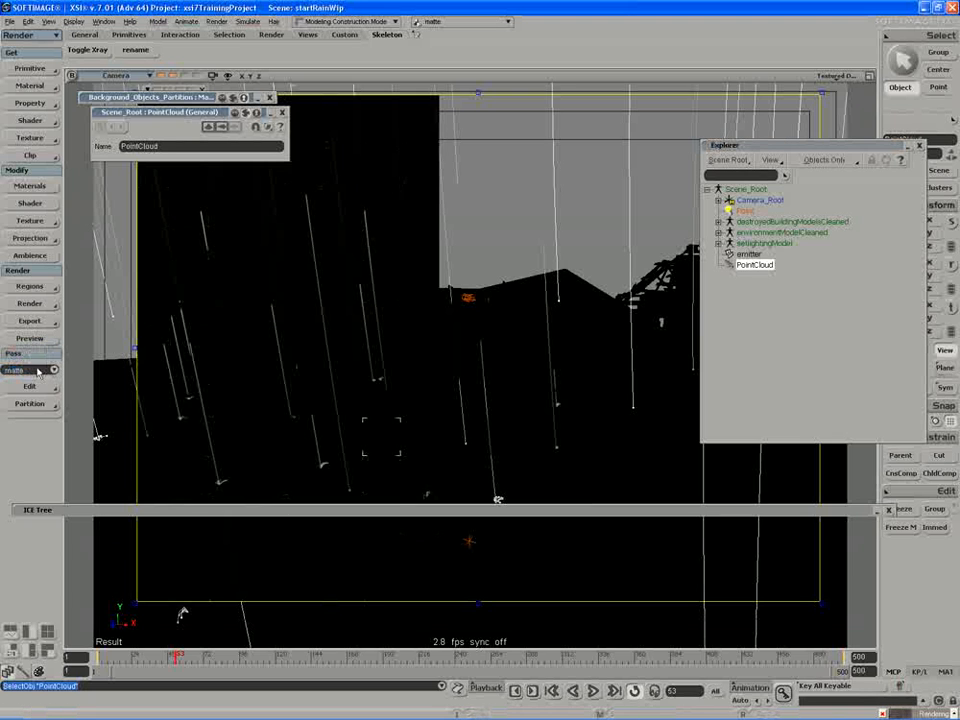
key("p")
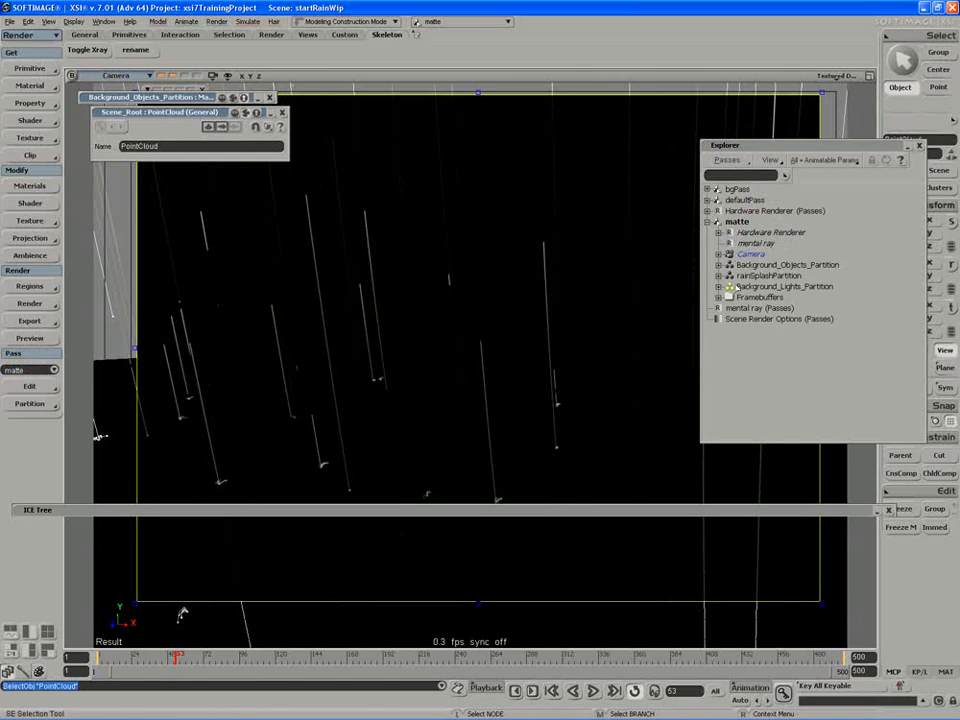
left_click(719, 275)
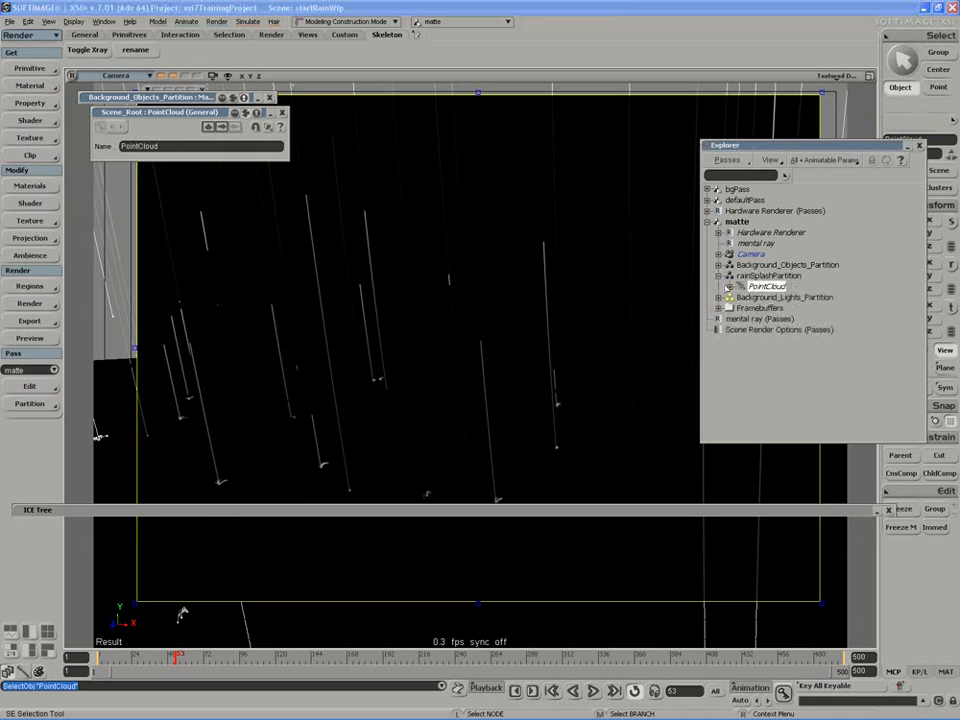
left_click(728, 287)
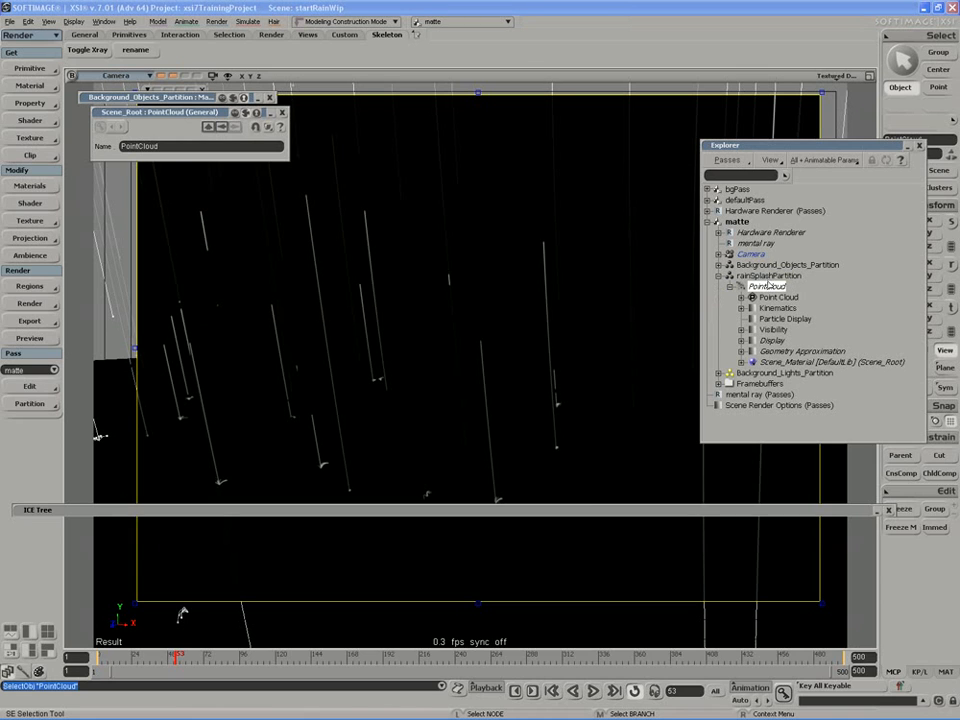
Apply a Constant material to rainSplashPartition in the matte pass and close its properties.
left_click(765, 276)
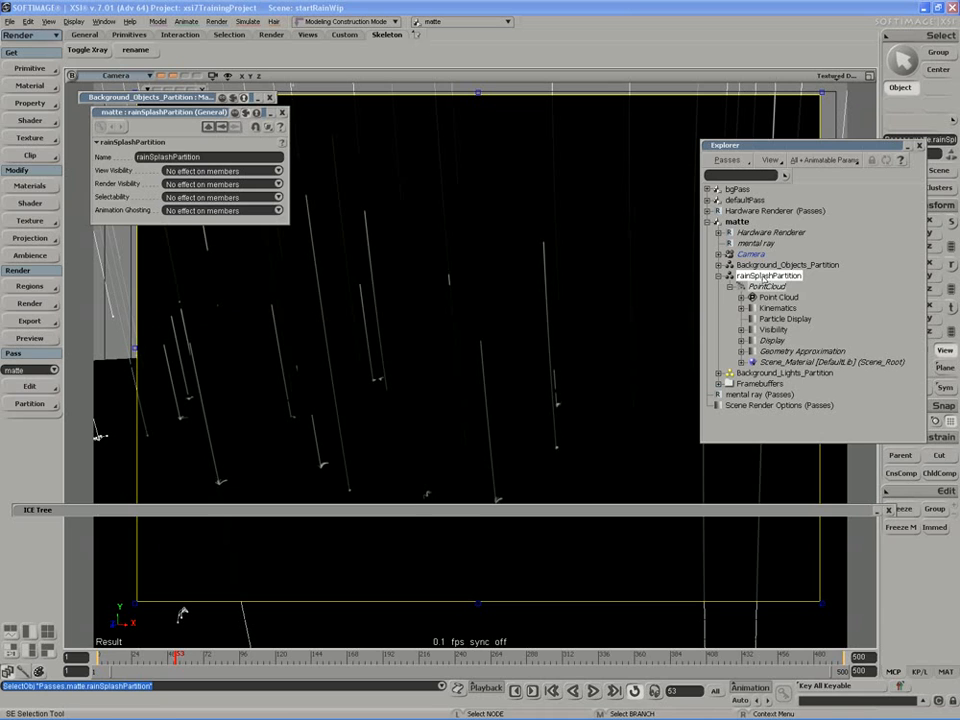
left_click(17, 88)
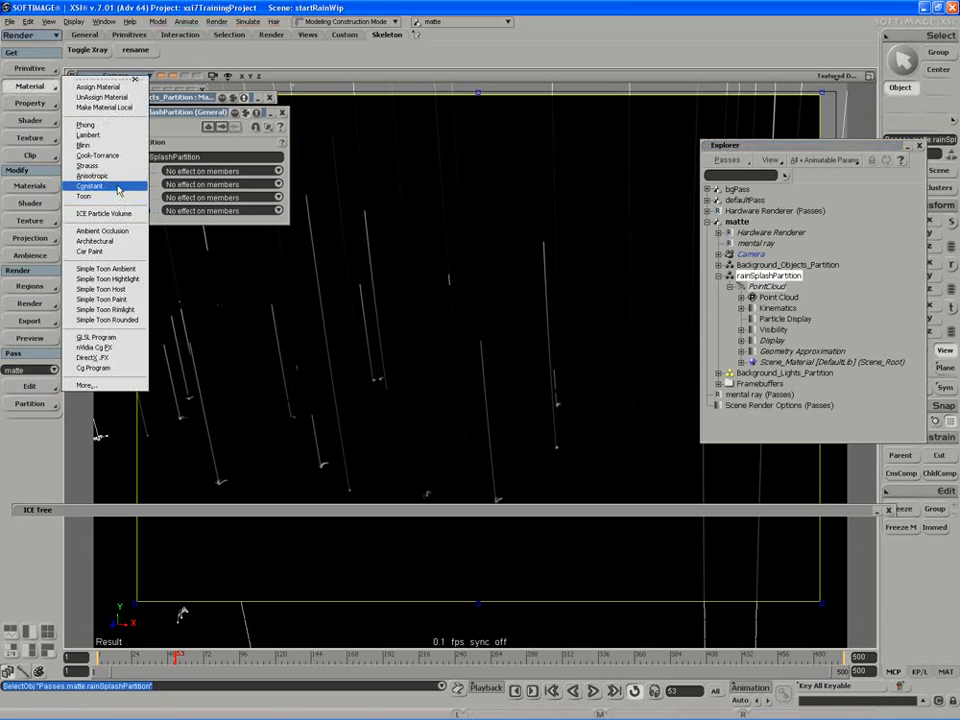
left_click(96, 185)
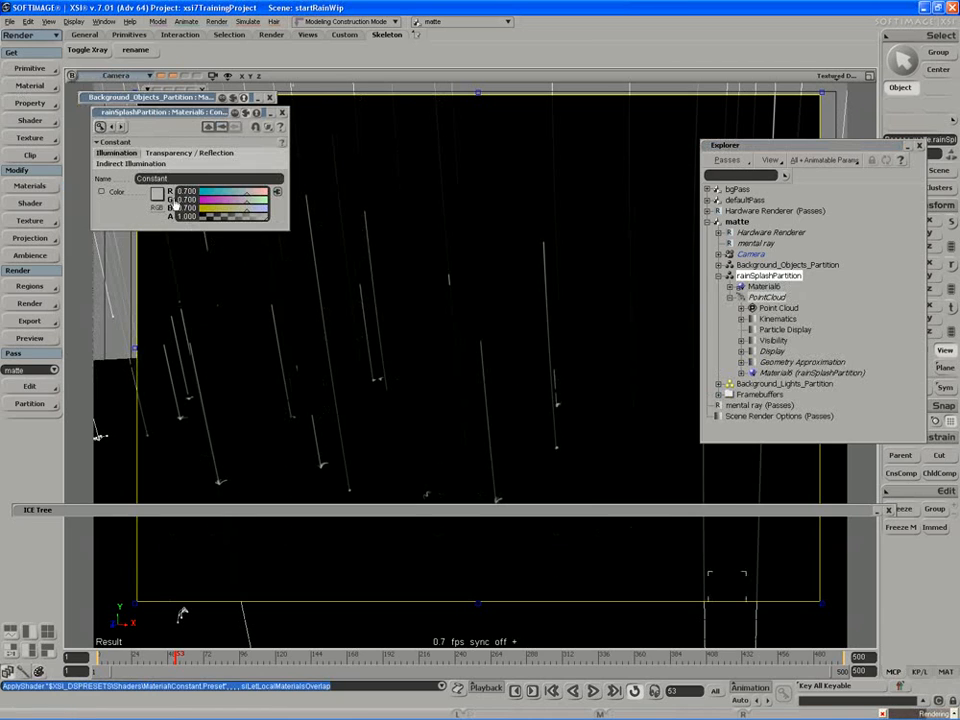
left_click(282, 114)
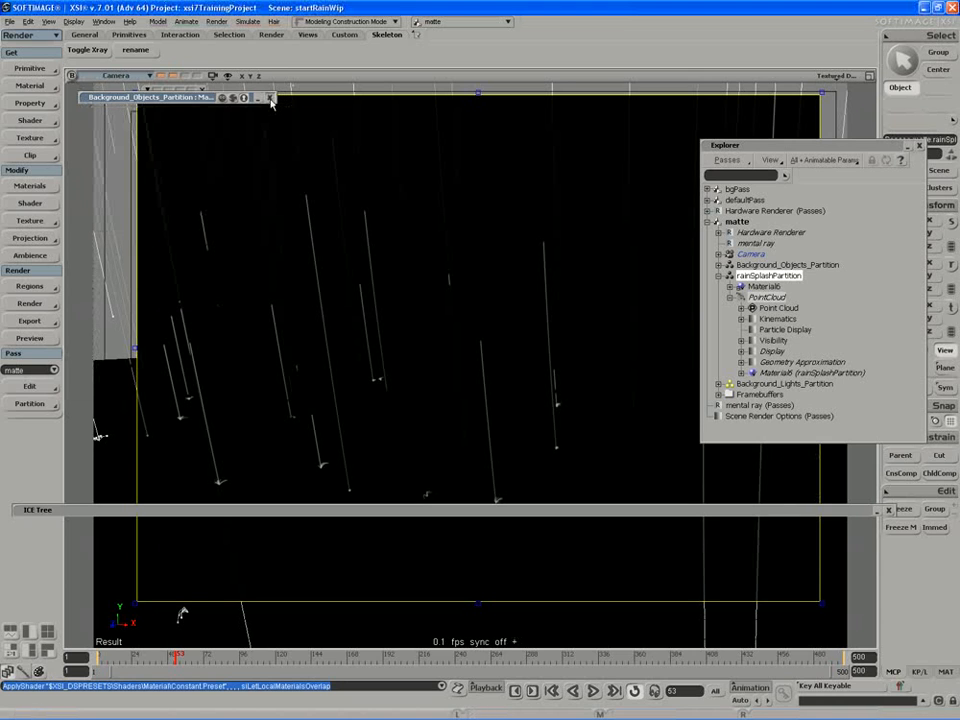
Close the Background_Objects_Partition material properties and the Explorer, and dismiss the render region.
left_click(270, 98)
left_click_drag(770, 148, 248, 155)
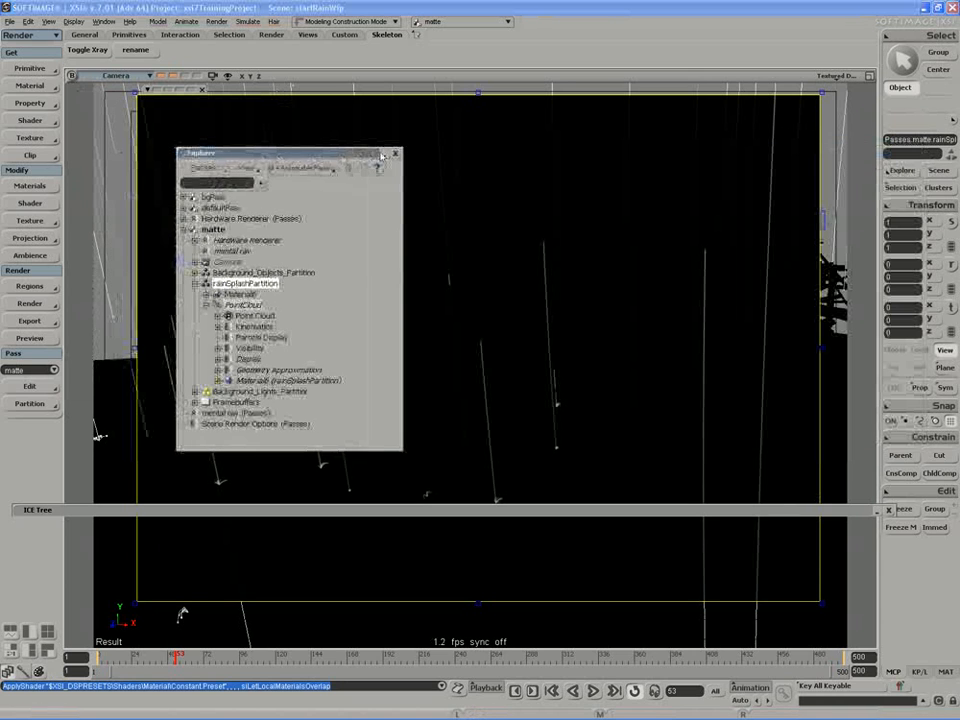
left_click(397, 155)
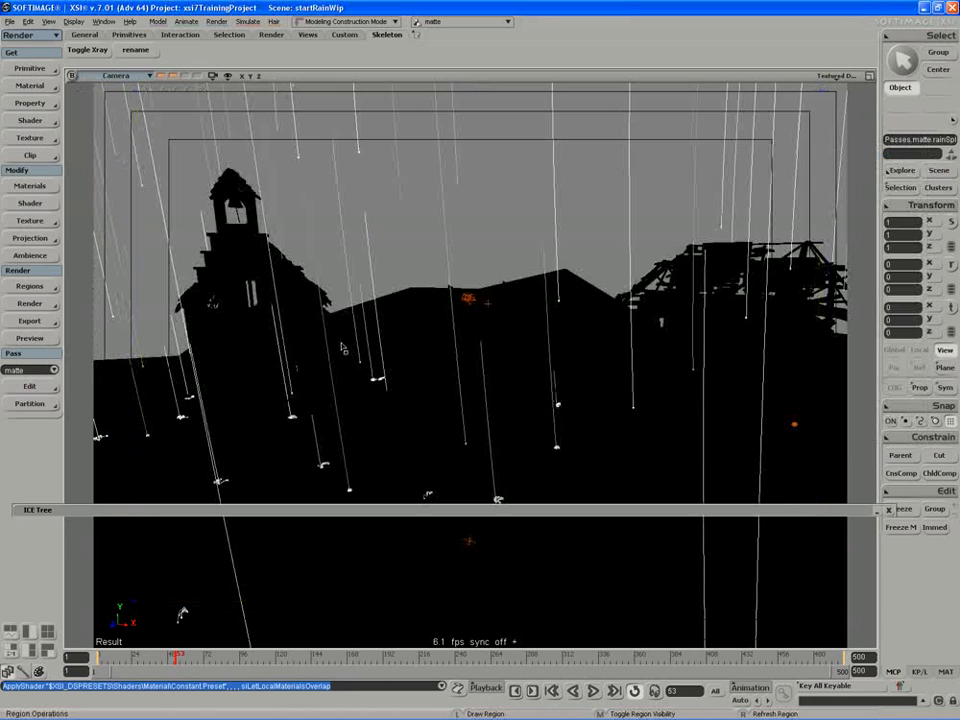
key("space")
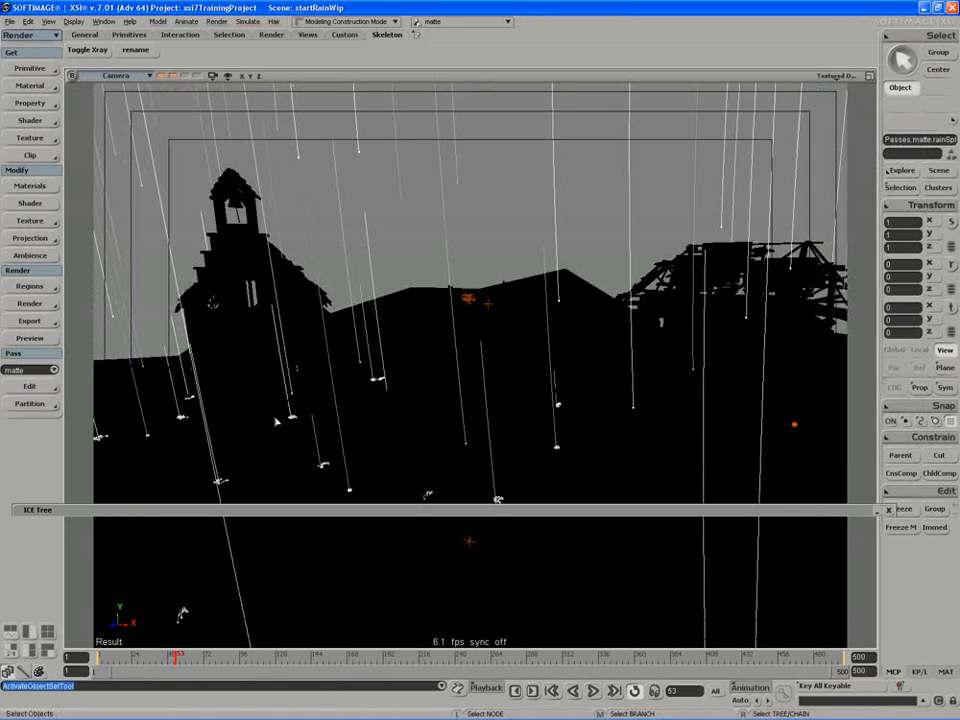
Delete defaultPass from the scene's passes, keeping matte as the current pass.
left_click(33, 370)
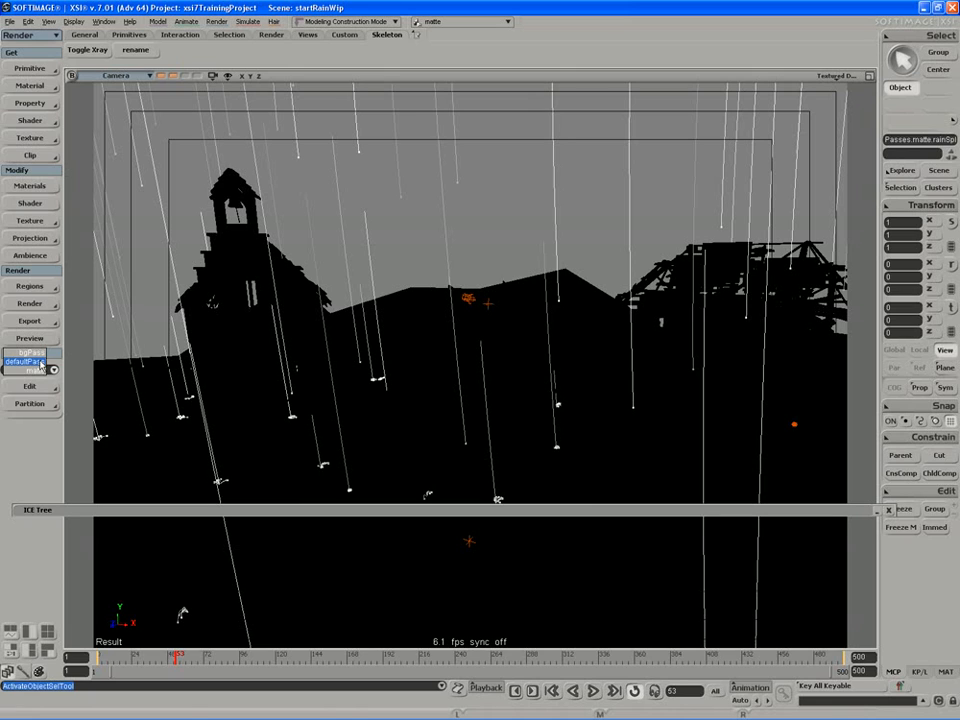
left_click(40, 370)
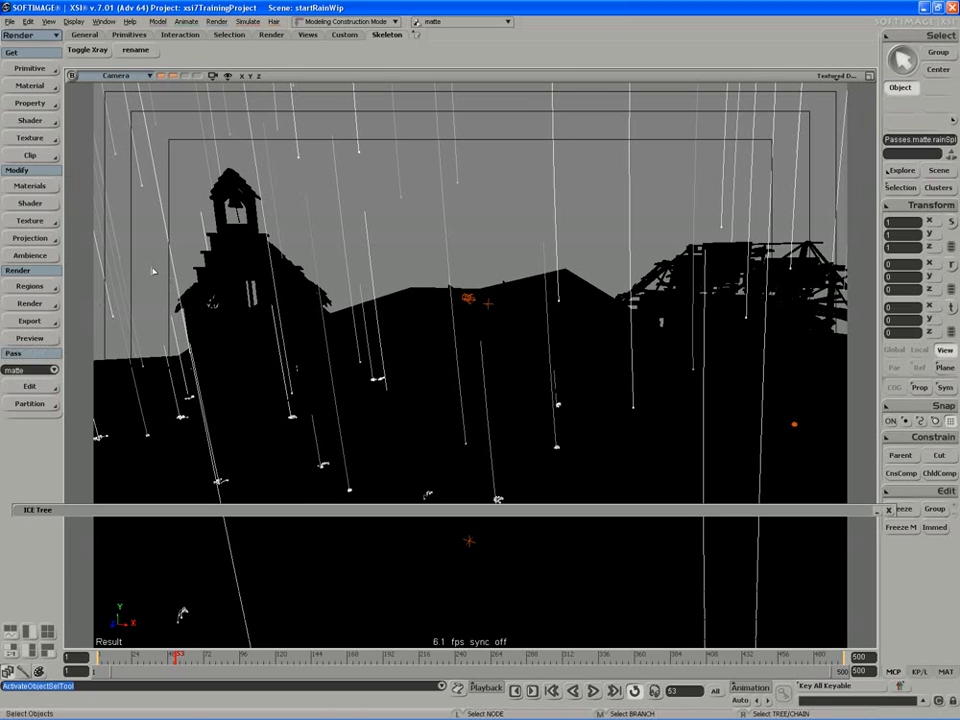
left_click(45, 390)
left_click(212, 208)
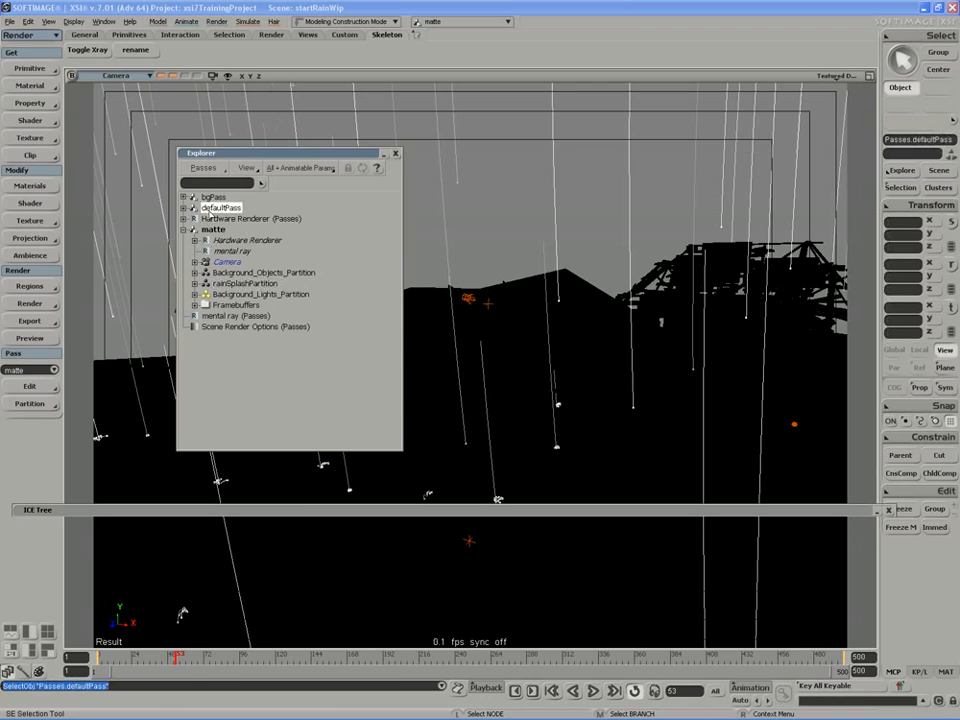
key("Delete")
left_click(183, 217)
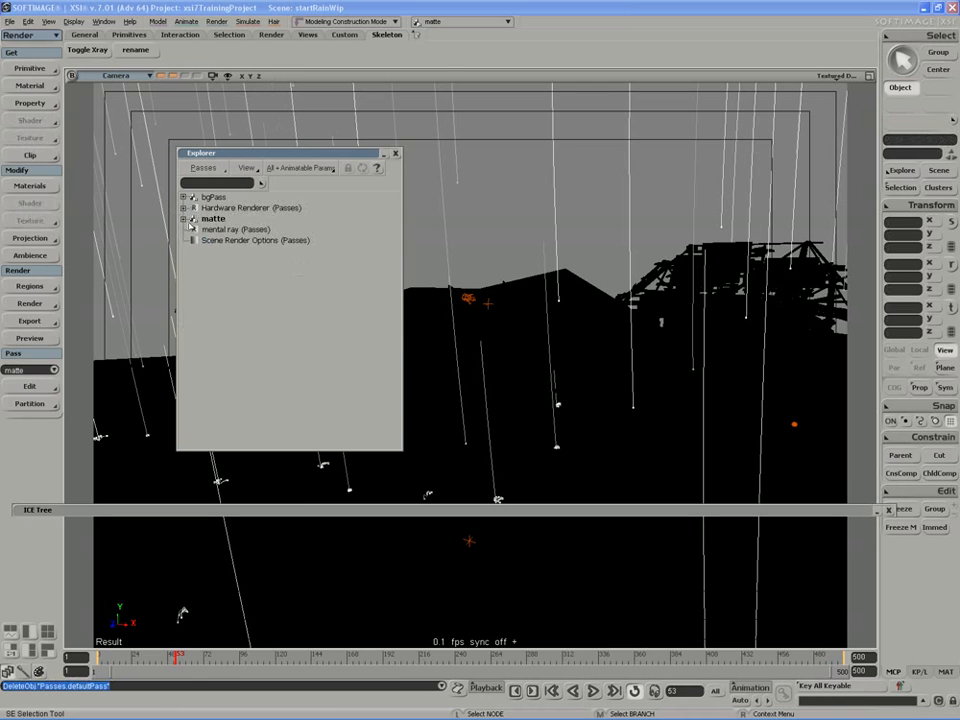
Set the Emit from Surface node's rate to 5000 particles per second in the PointCloud's ICE tree, and close the ICE Tree window.
double_click(229, 155)
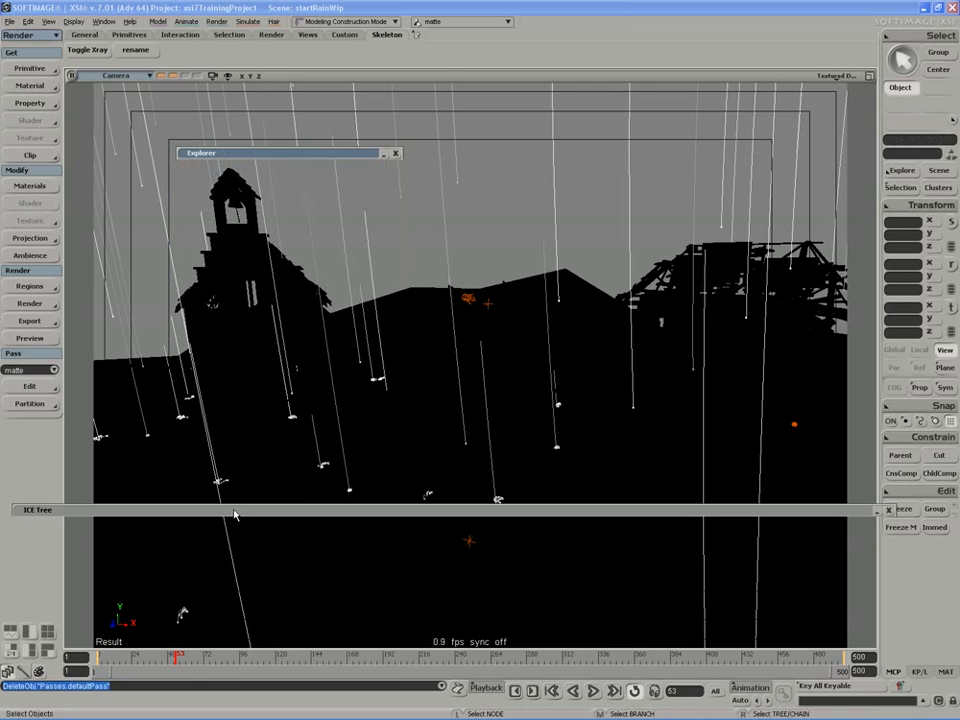
left_click(234, 514)
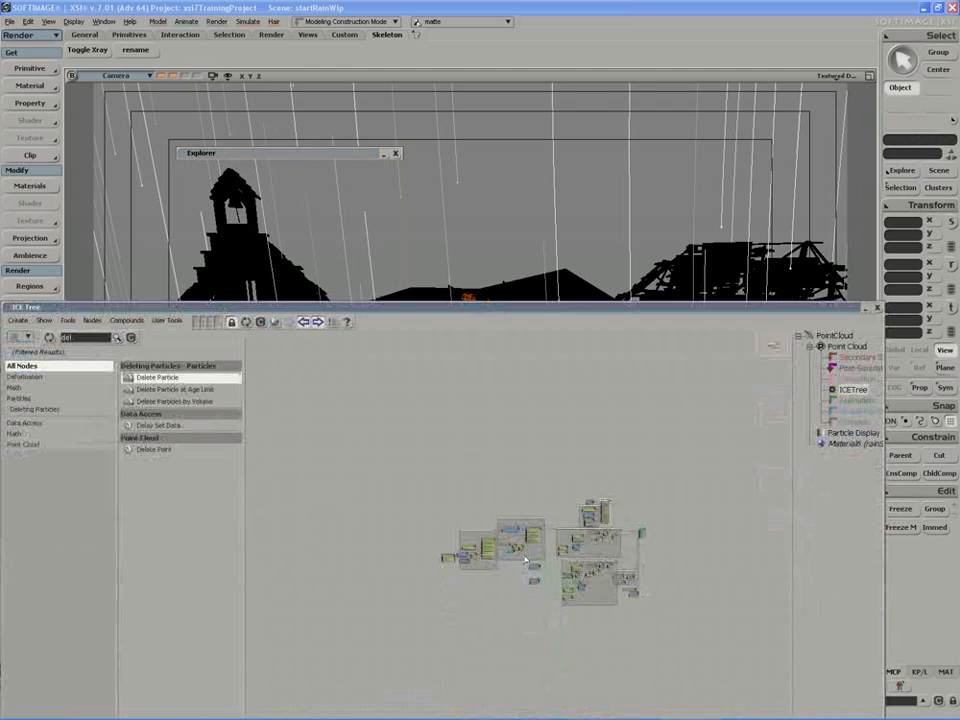
scroll(525, 559, "up", 6)
middle_click_drag(617, 579, 381, 624)
scroll(660, 644, "up", 3)
middle_click_drag(662, 625, 516, 654)
scroll(560, 560, "up", 1)
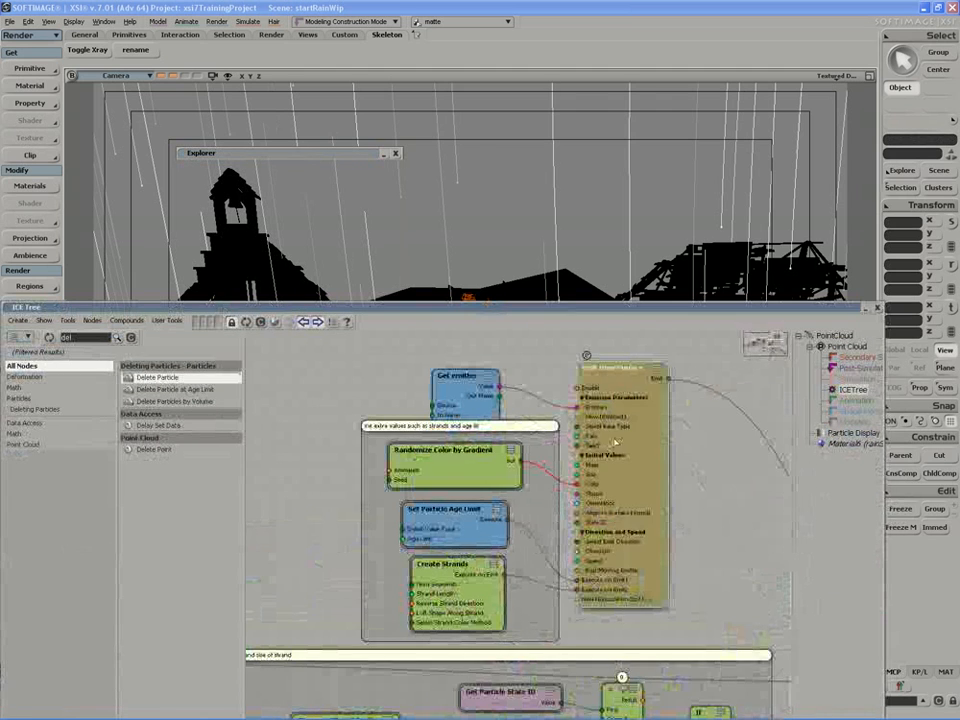
double_click(614, 440)
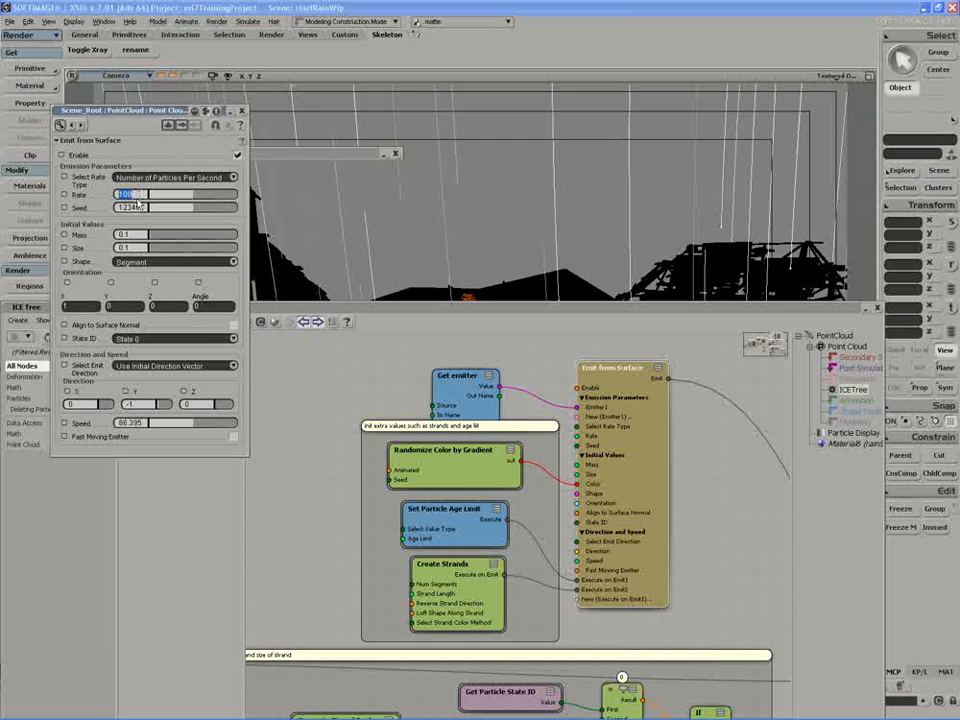
type("5000")
left_click(877, 308)
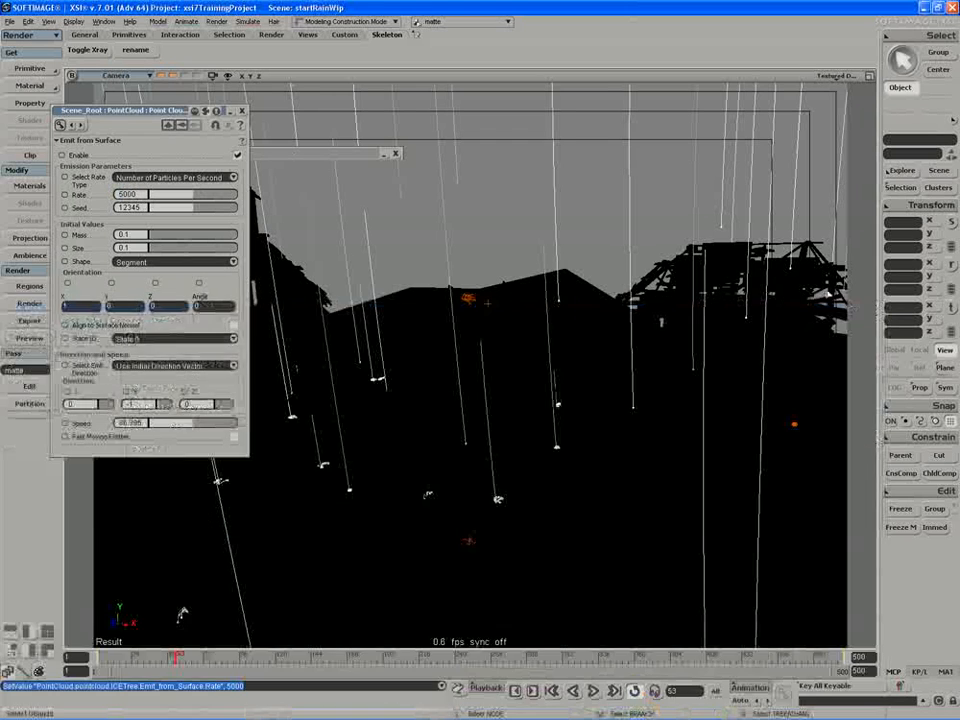
Draw a render region over most of the camera view and make bgPass the current pass, closing the emitter node's properties.
key("q")
left_click_drag(820, 160, 148, 593)
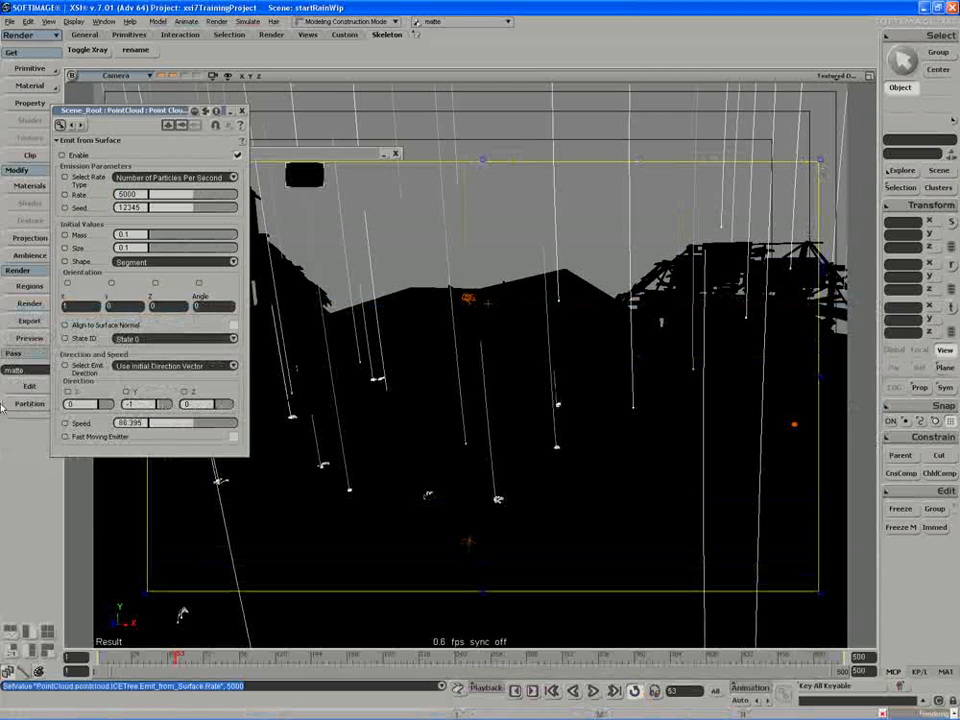
left_click(25, 371)
left_click(27, 366)
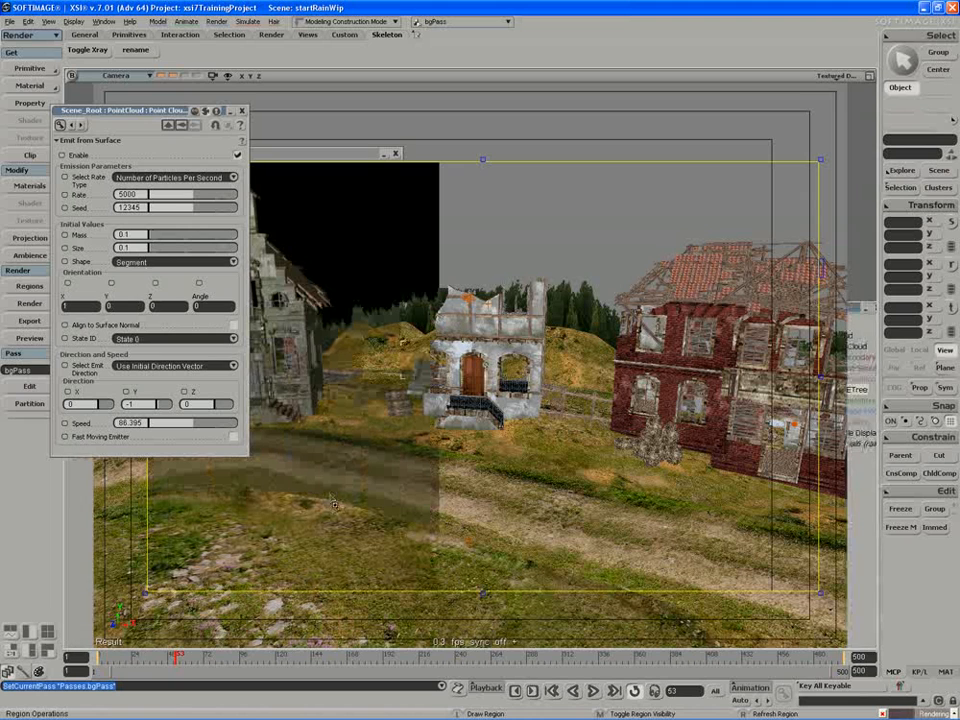
left_click(241, 110)
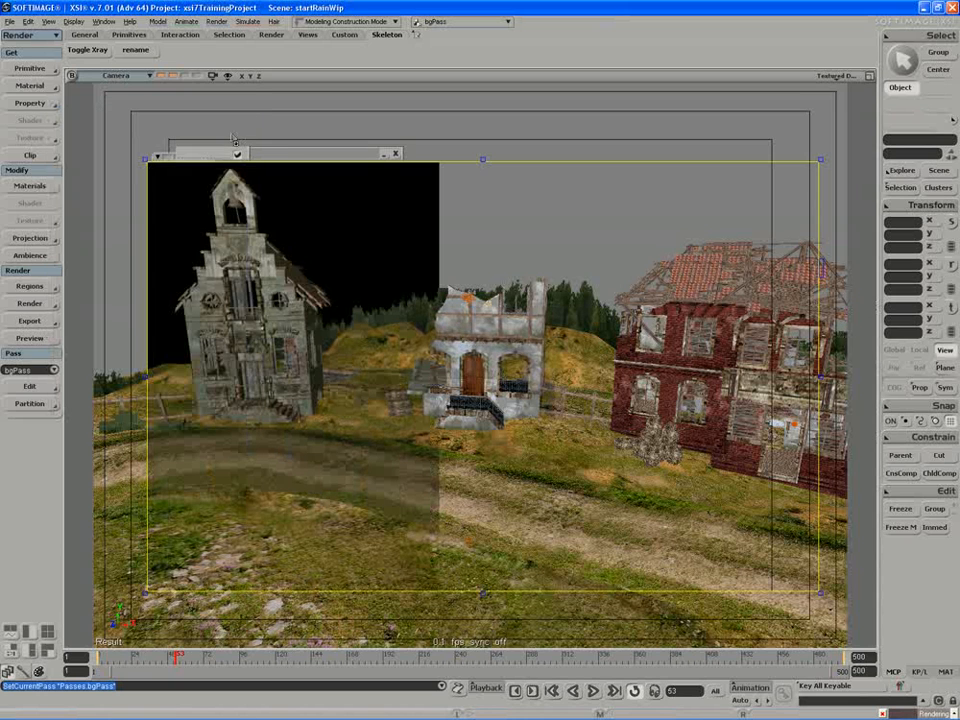
Inspect the alpha channel of bgPass in the render region, and return the display to RGB Only.
right_click(157, 157)
mouse_move(185, 218)
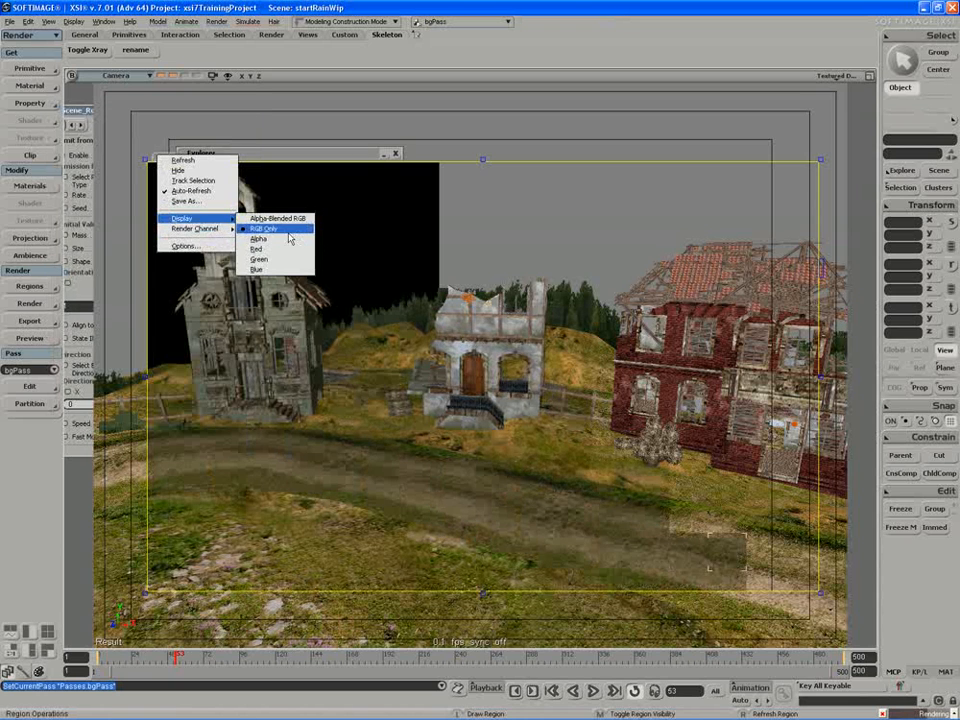
left_click(294, 239)
right_click(158, 158)
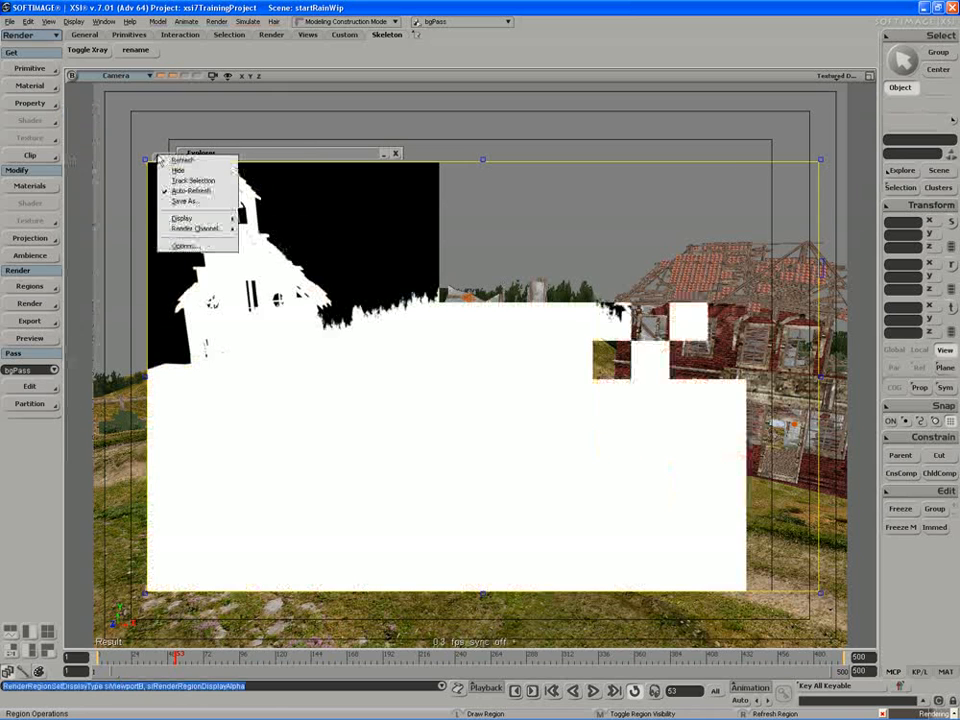
mouse_move(185, 218)
left_click(252, 229)
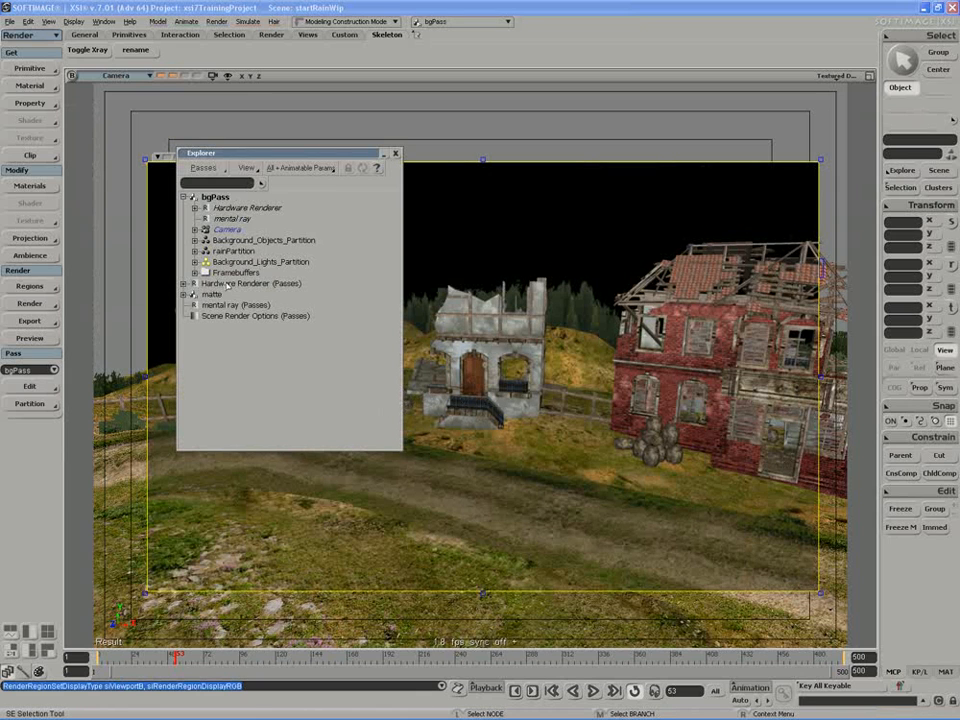
Unhide the keyLightRoot branch inside setlightingModel from a scene Explorer, and move the Explorer clear of the church.
key("s")
left_click(195, 251)
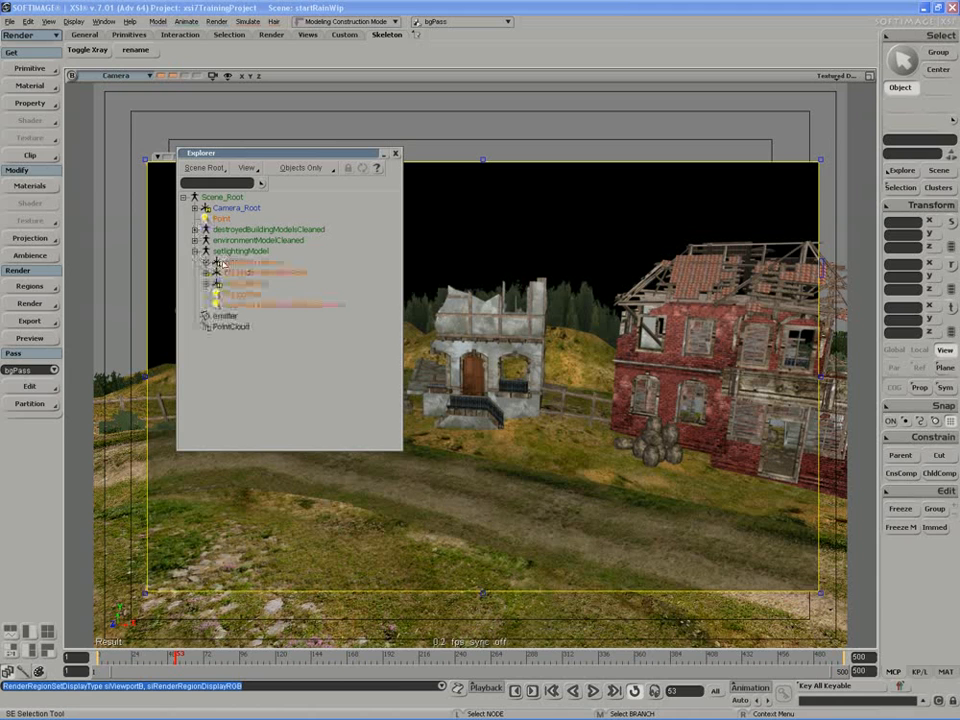
left_click(207, 284)
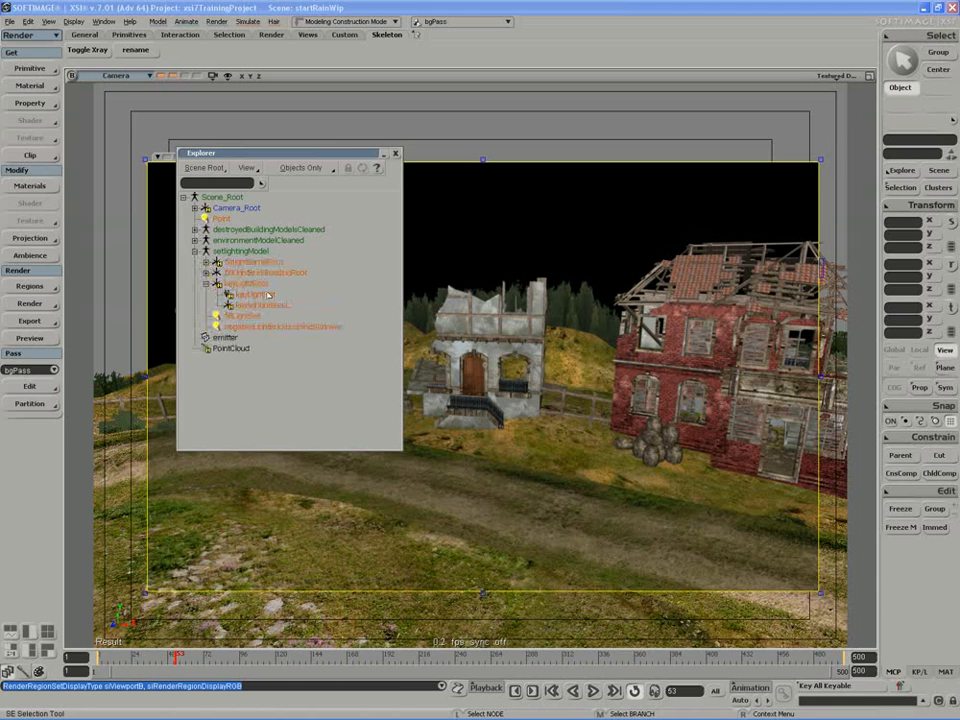
left_click(246, 284)
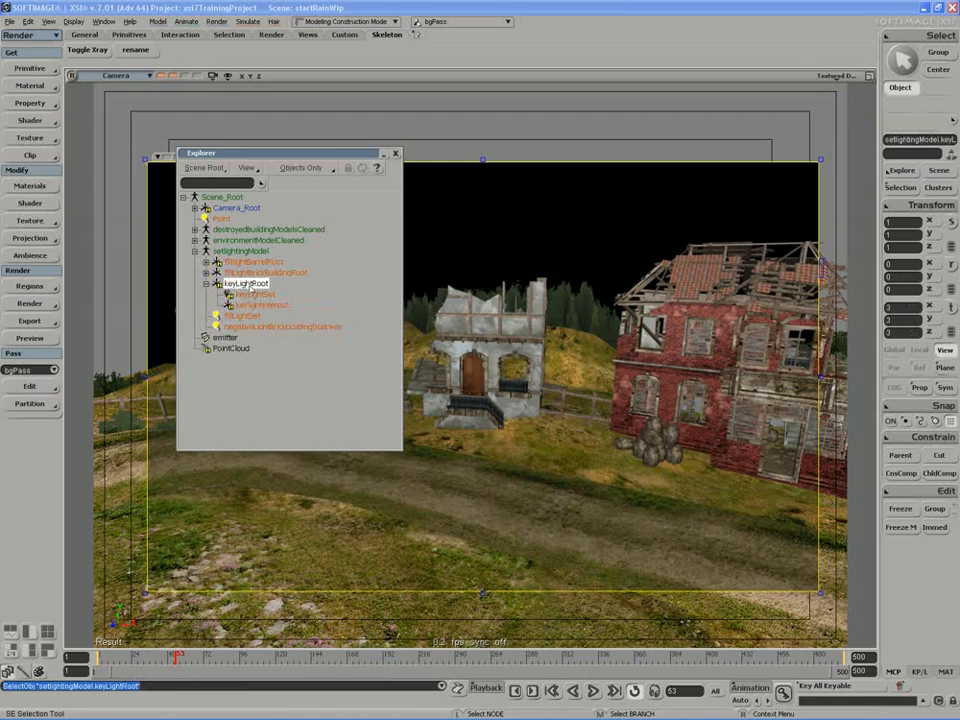
key("h")
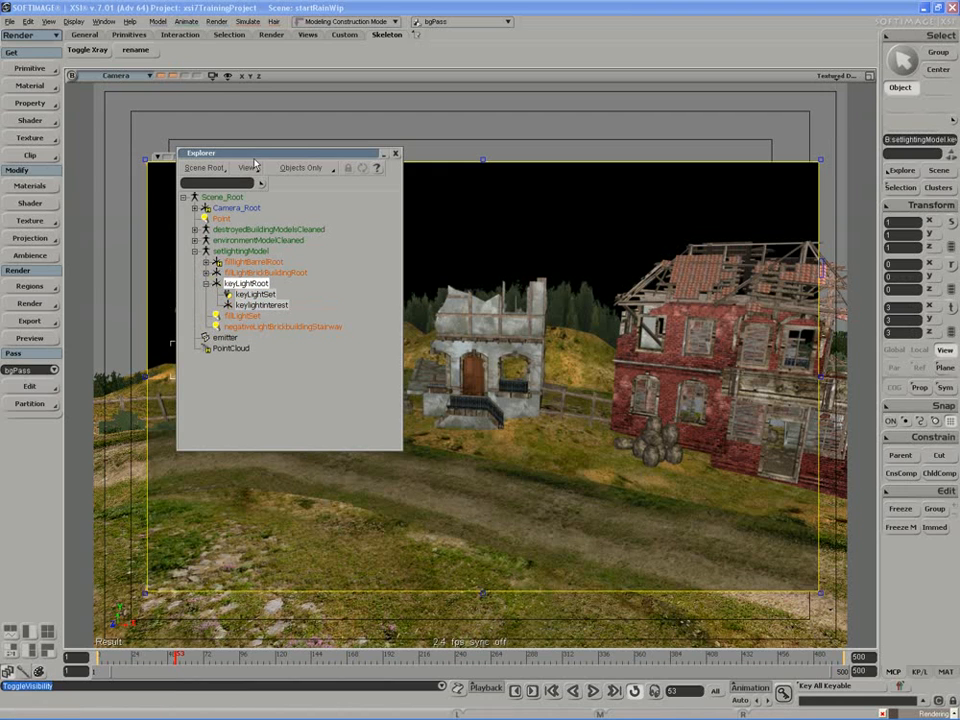
left_click_drag(254, 156, 577, 107)
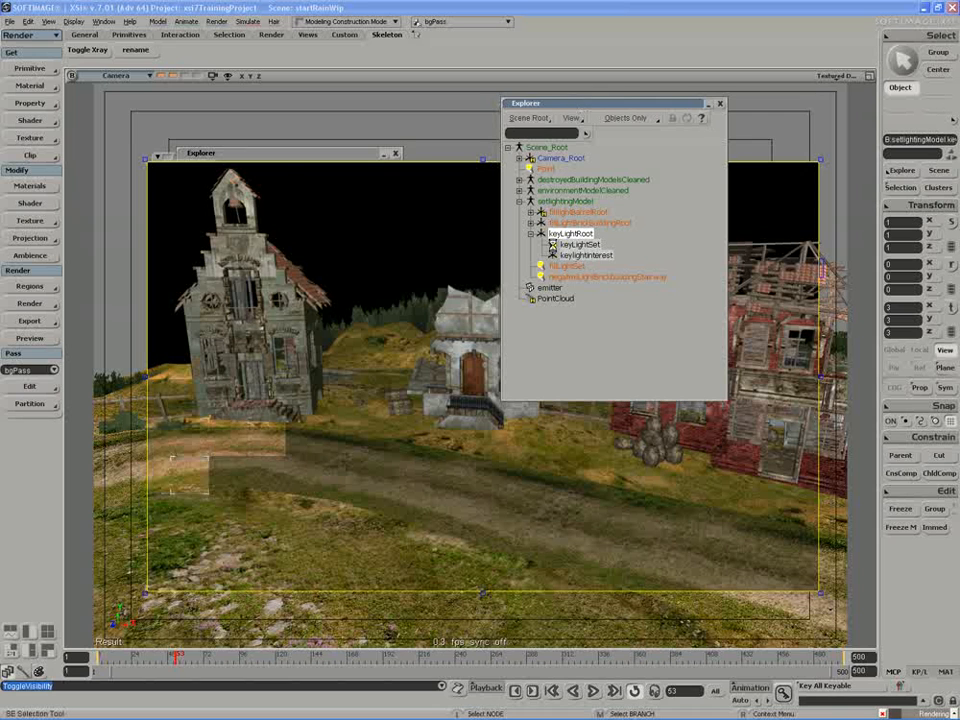
Set keyLightSet's intensity to 0.293 and its soft_light color to R 0.476, G 0.529, B 0.571.
left_click(553, 245)
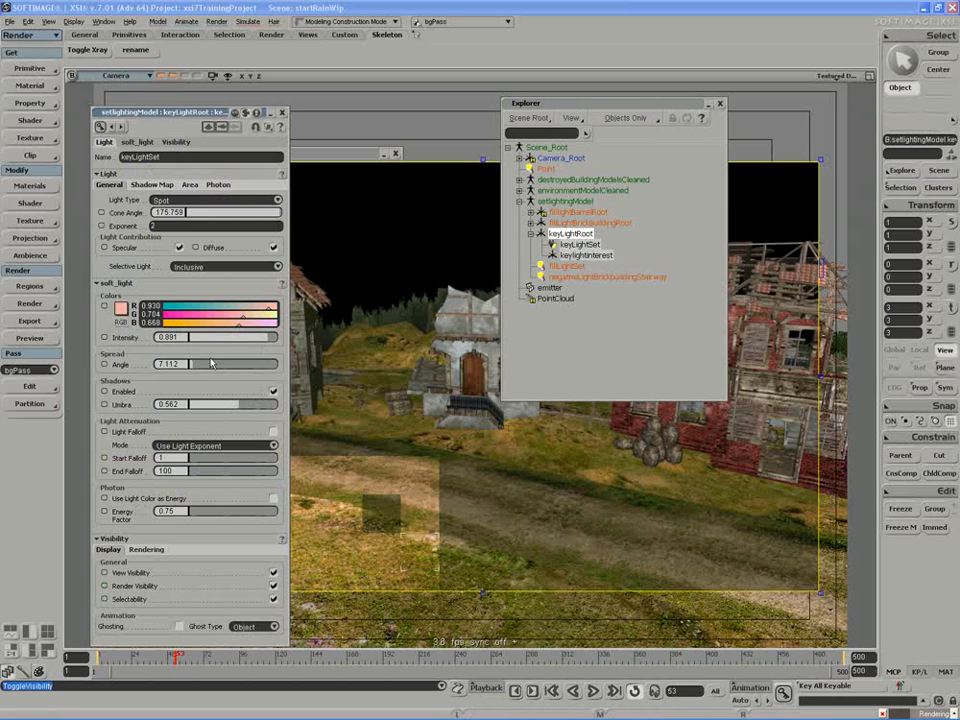
left_click(220, 338)
left_click_drag(220, 341, 212, 339)
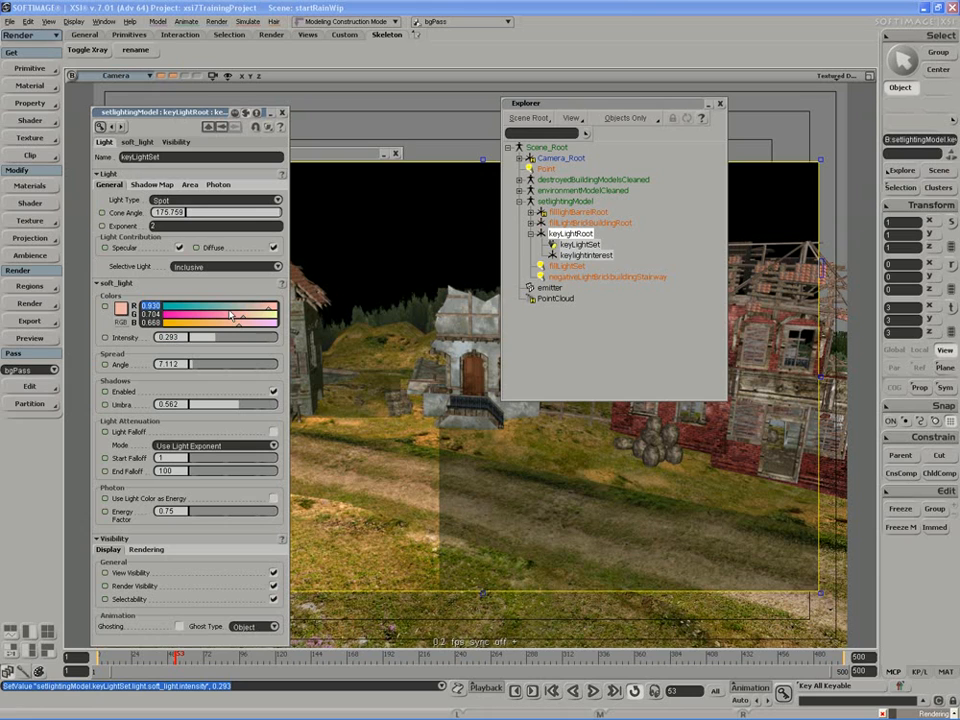
left_click_drag(266, 308, 227, 325)
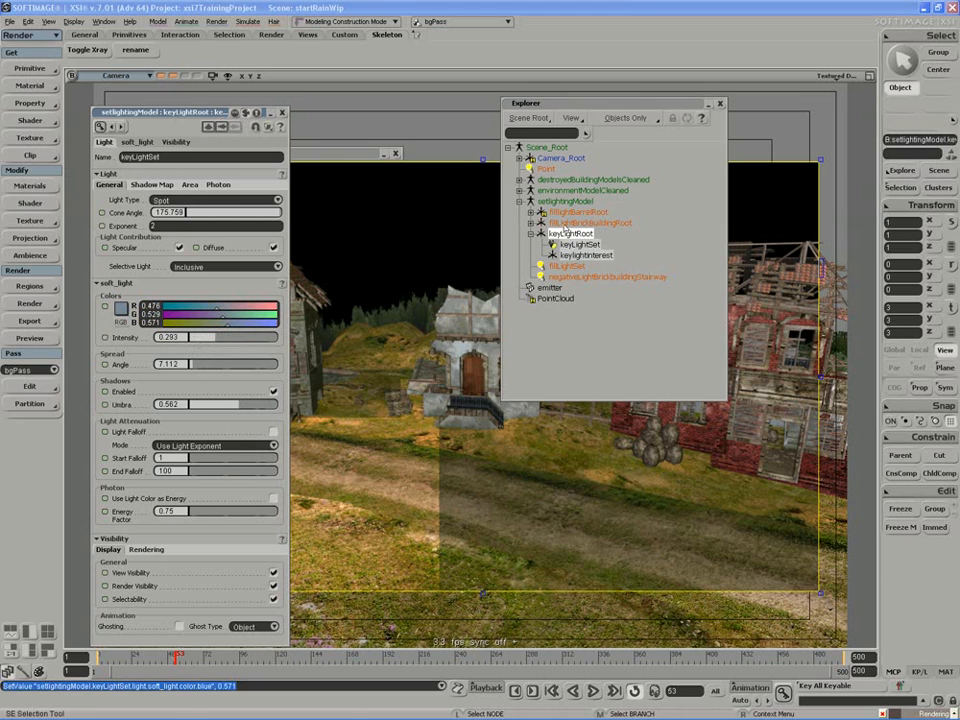
Set fillLightSet's intensity to 0.362 and keyLightSet's intensity to 0.388.
left_click(565, 266)
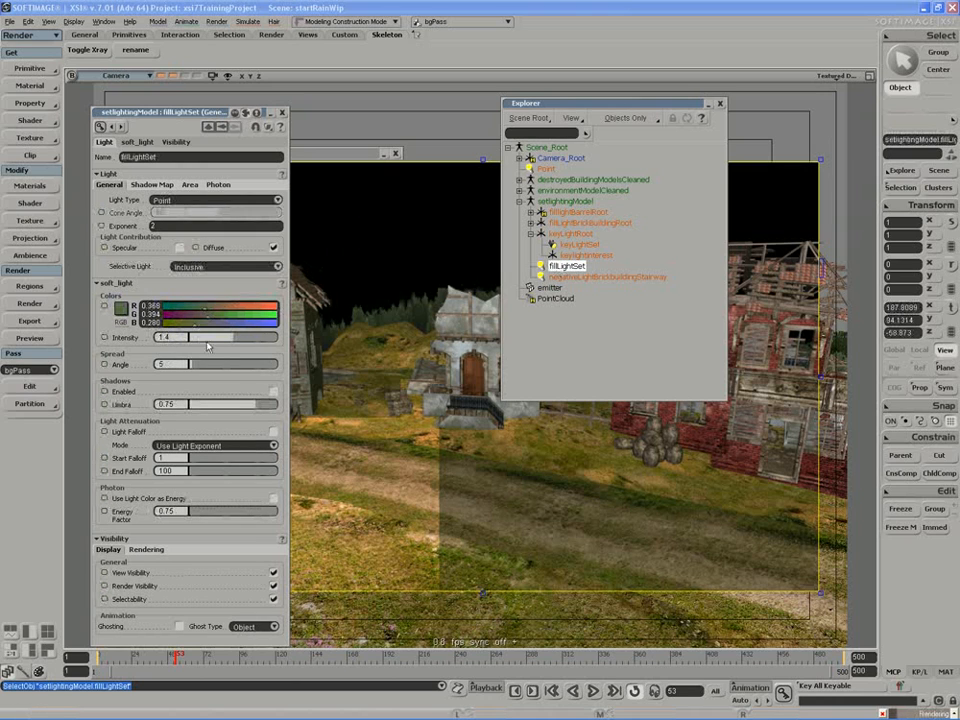
left_click_drag(217, 338, 155, 338)
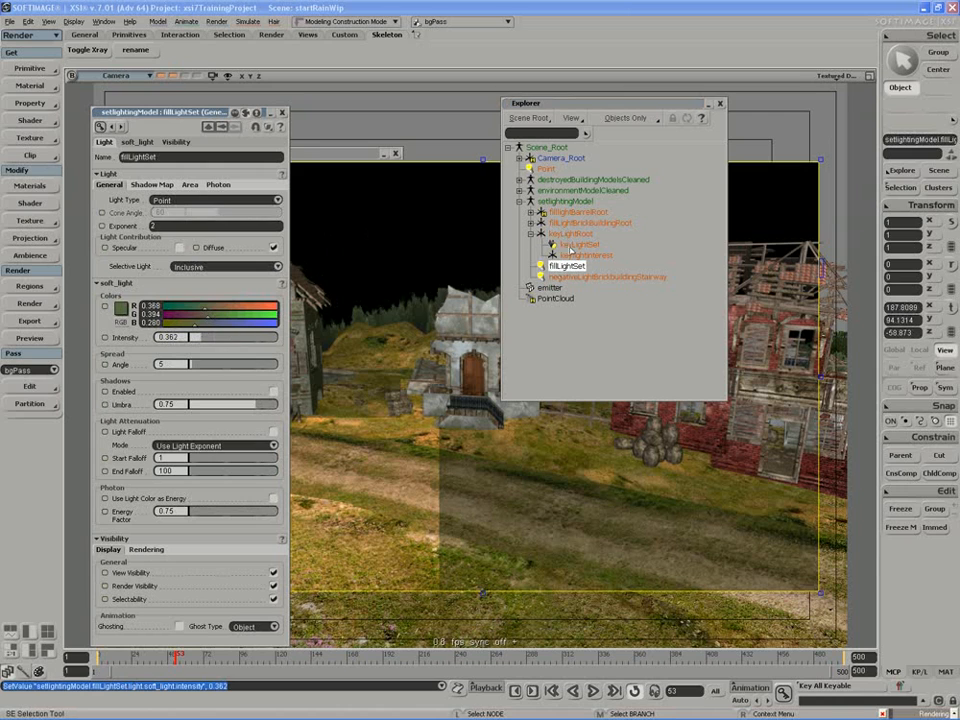
left_click(578, 244)
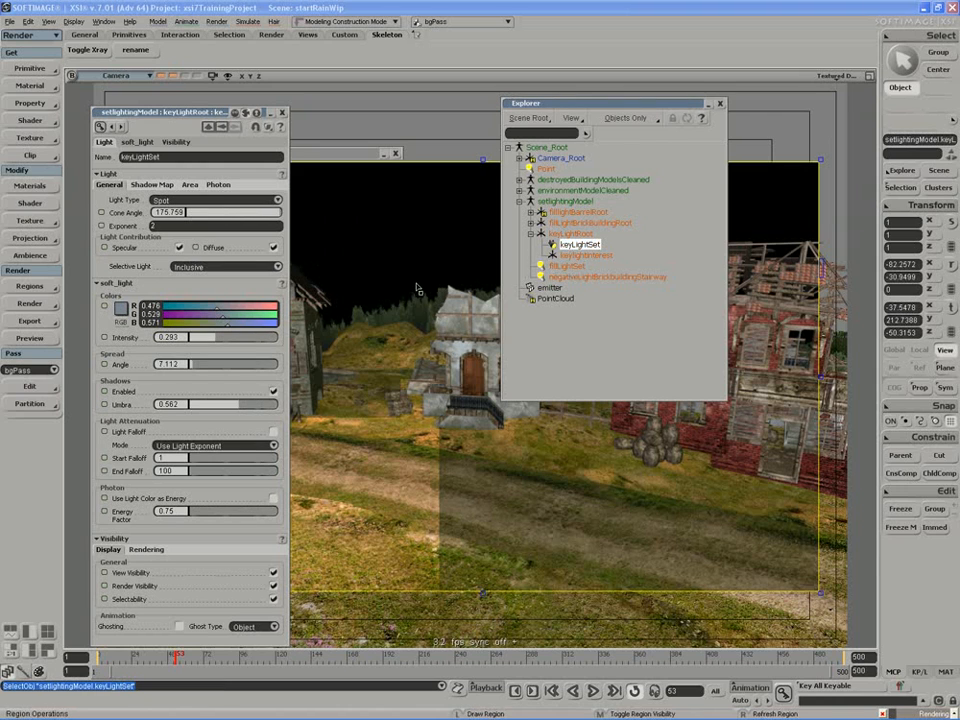
left_click_drag(216, 338, 224, 339)
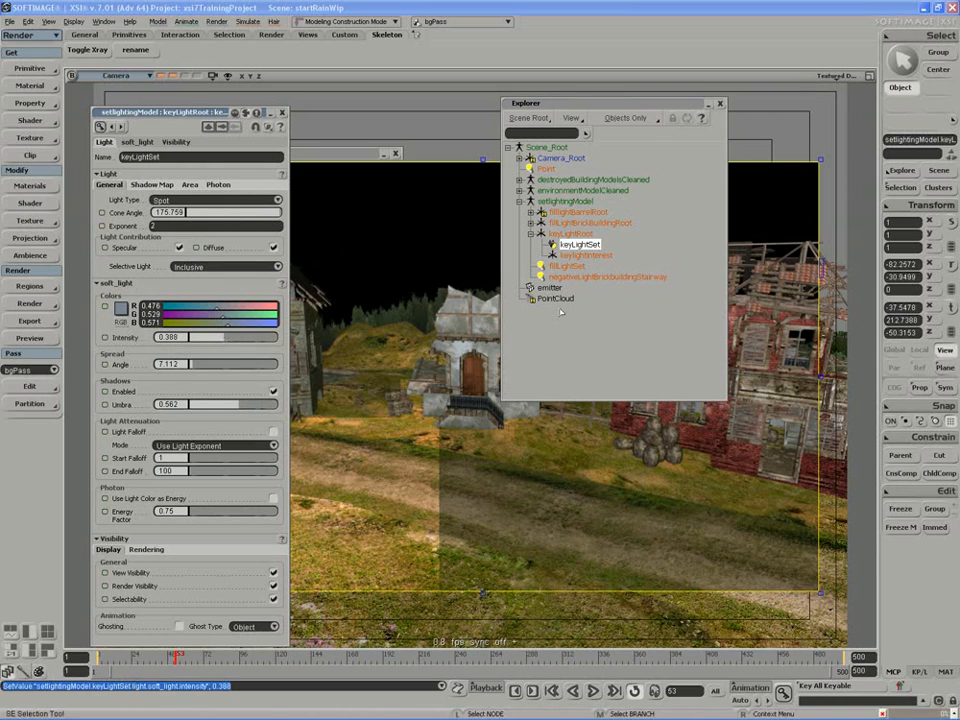
Set fillLightSet's intensity to 0.245 and close its properties.
left_click(566, 265)
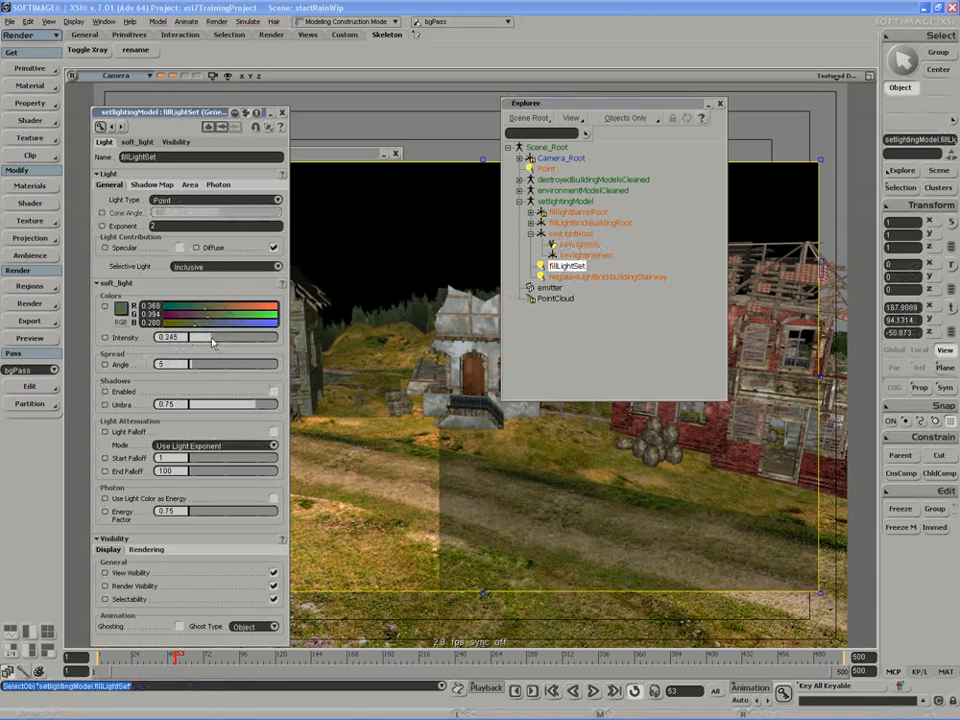
left_click_drag(211, 342, 213, 342)
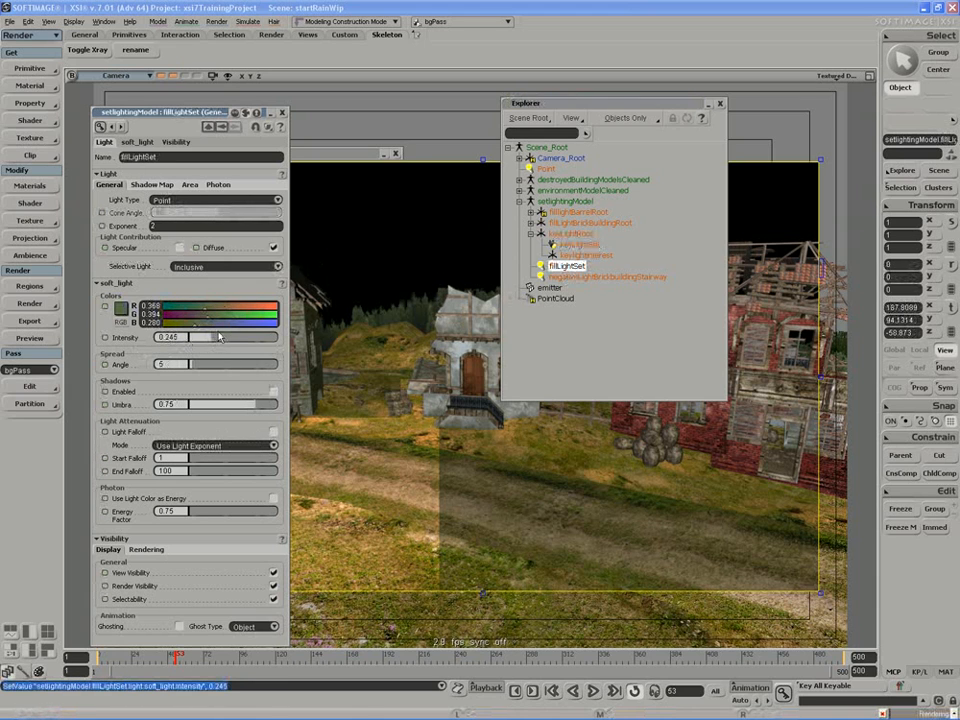
left_click(282, 113)
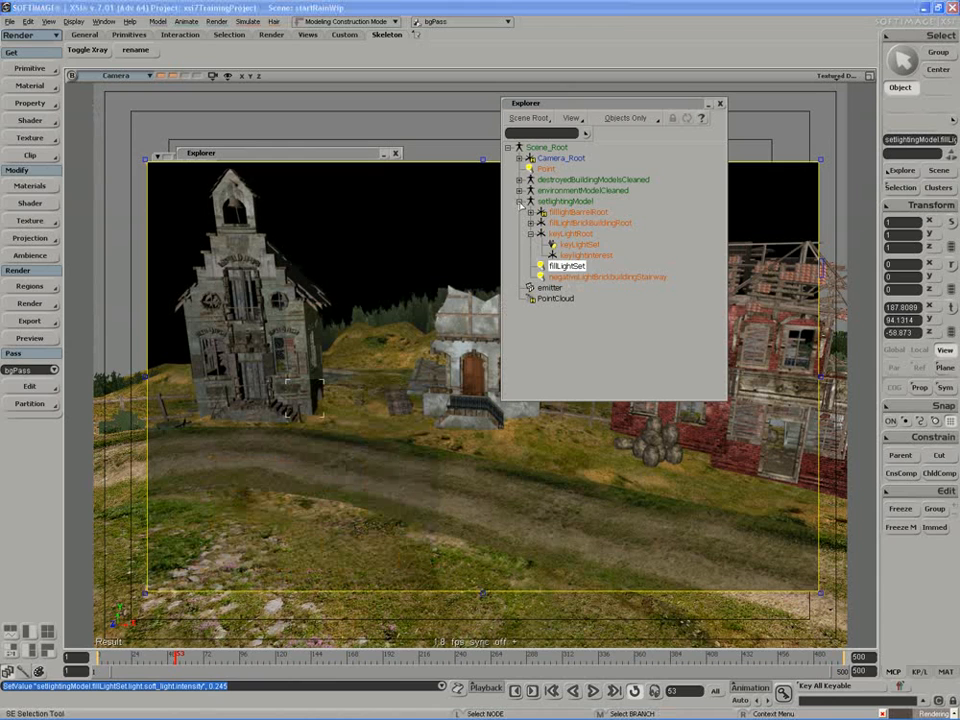
Collapse setlightingModel in the scene Explorer and rename the Point light to rainLight.
left_click(520, 204)
left_click_drag(555, 107, 652, 131)
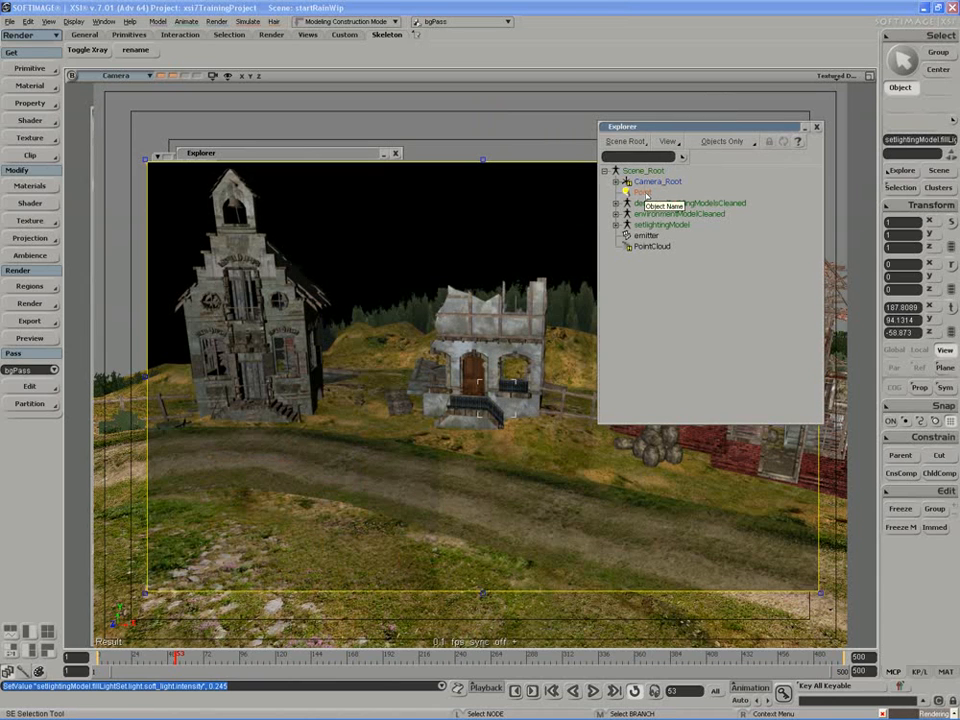
left_click(642, 192)
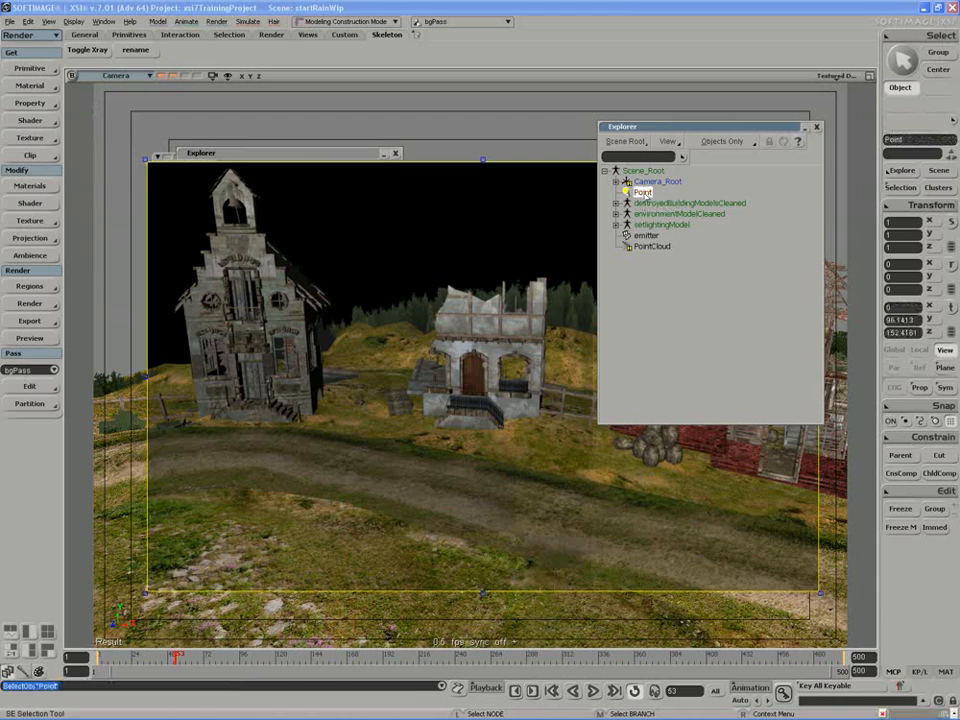
key("q")
double_click(640, 192)
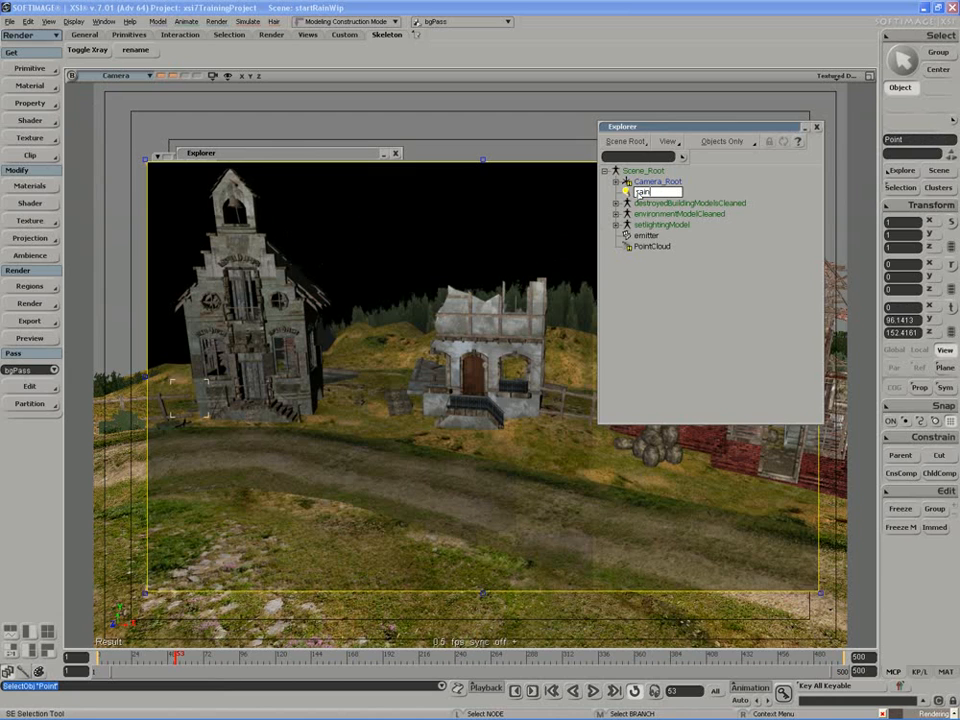
key("Return")
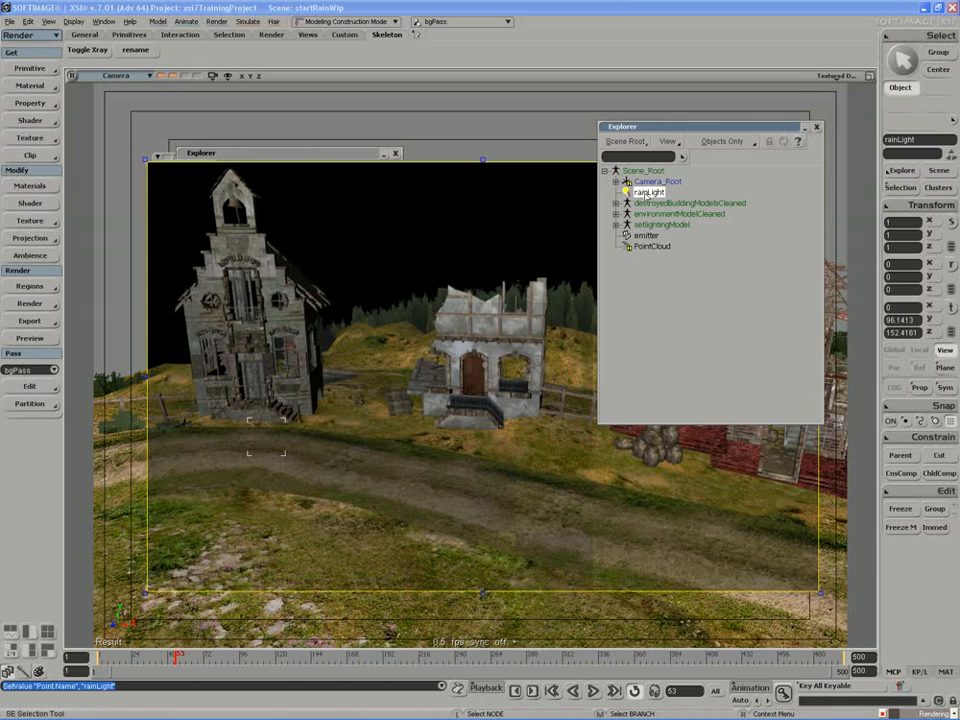
Check rainLight's effect on bgPass by toggling its visibility with a render region, and inspect the light's properties.
key("q")
key("h")
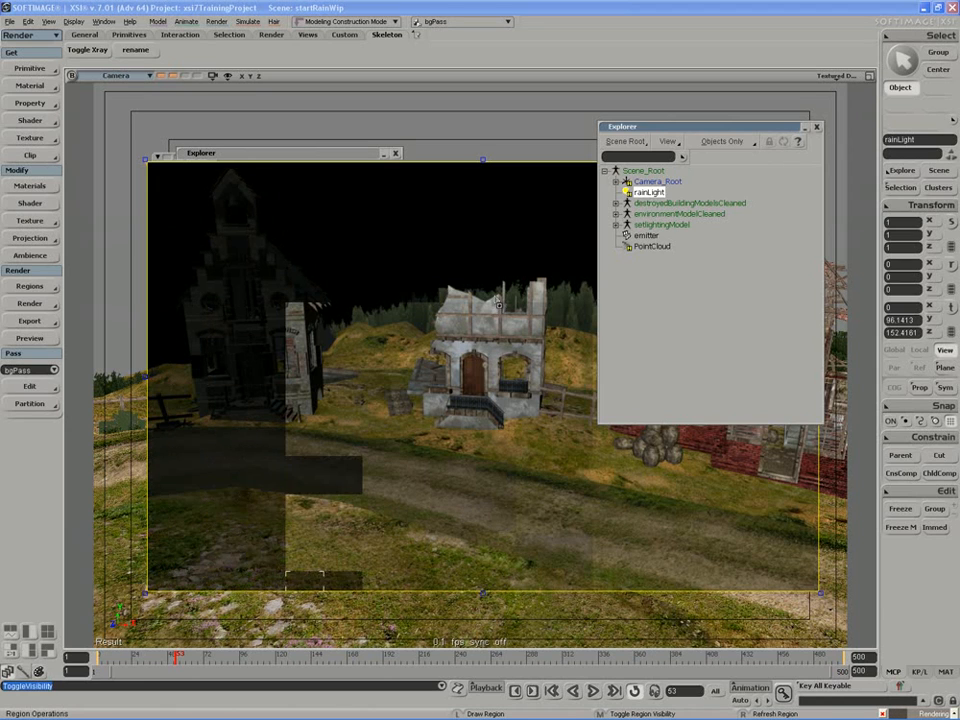
middle_click(498, 304)
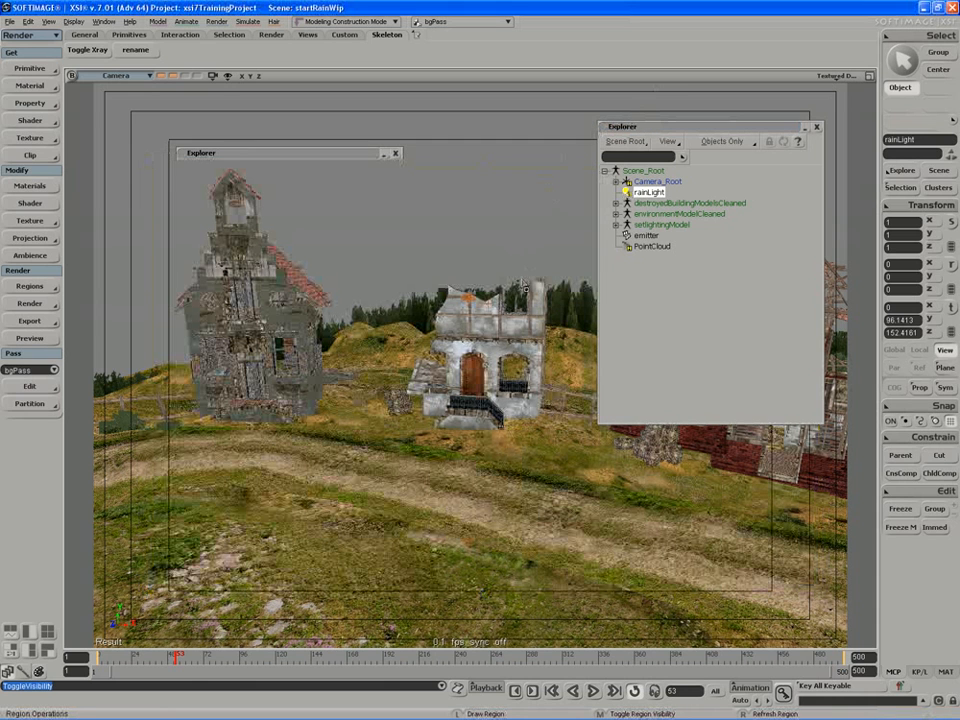
key("Return")
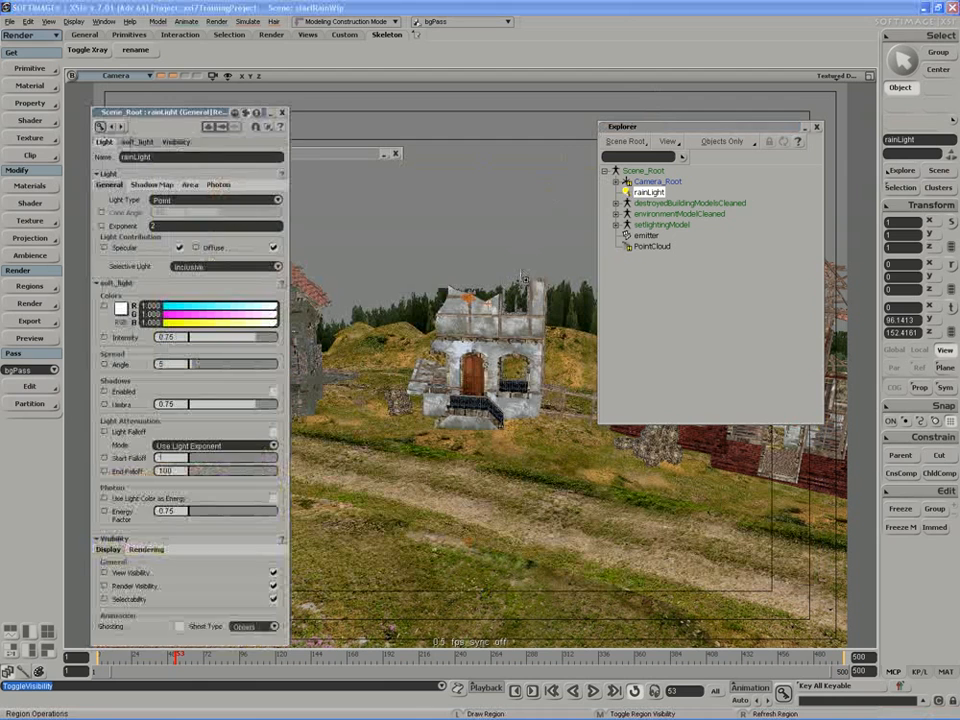
left_click(285, 110)
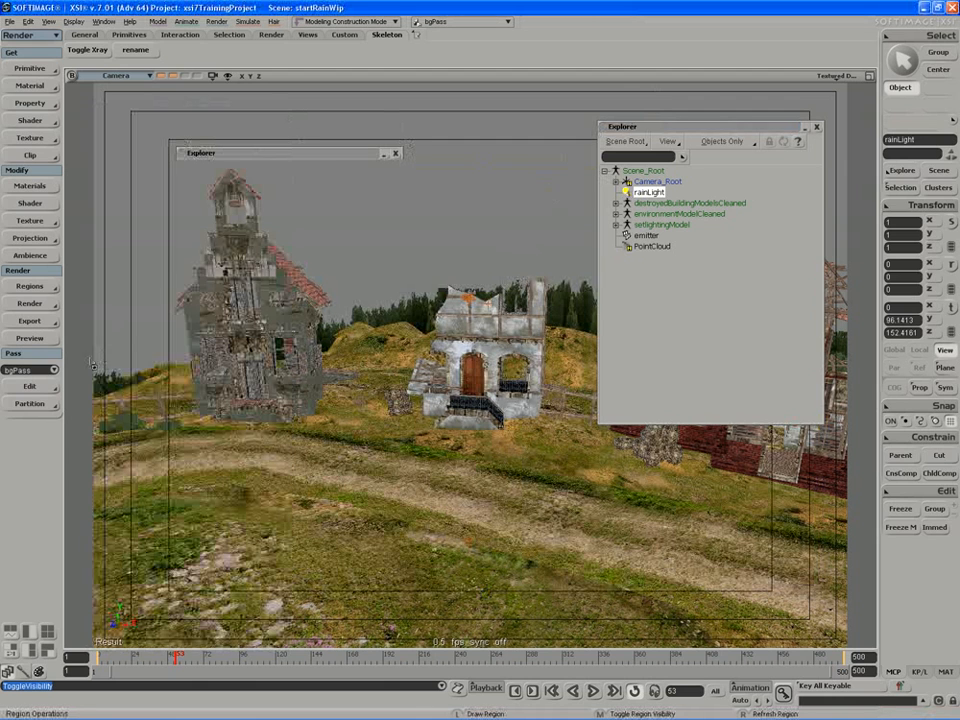
Move rainLight from bgPass's Background_Lights_Partition into a new light partition and expand it in the passes Explorer.
double_click(237, 155)
left_click_drag(237, 155, 162, 121)
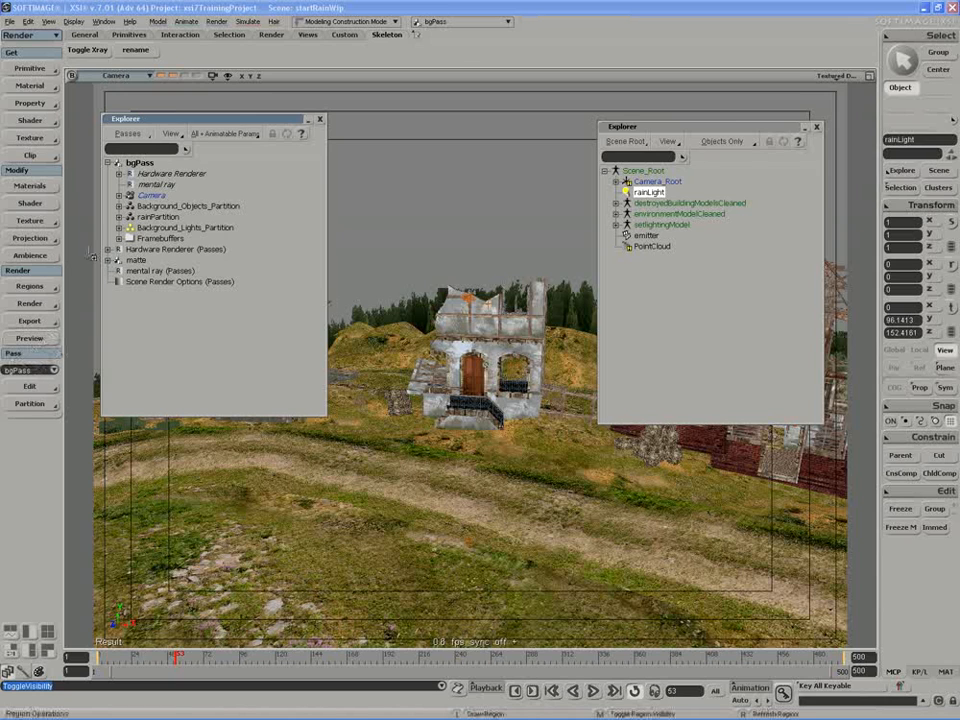
left_click(119, 228)
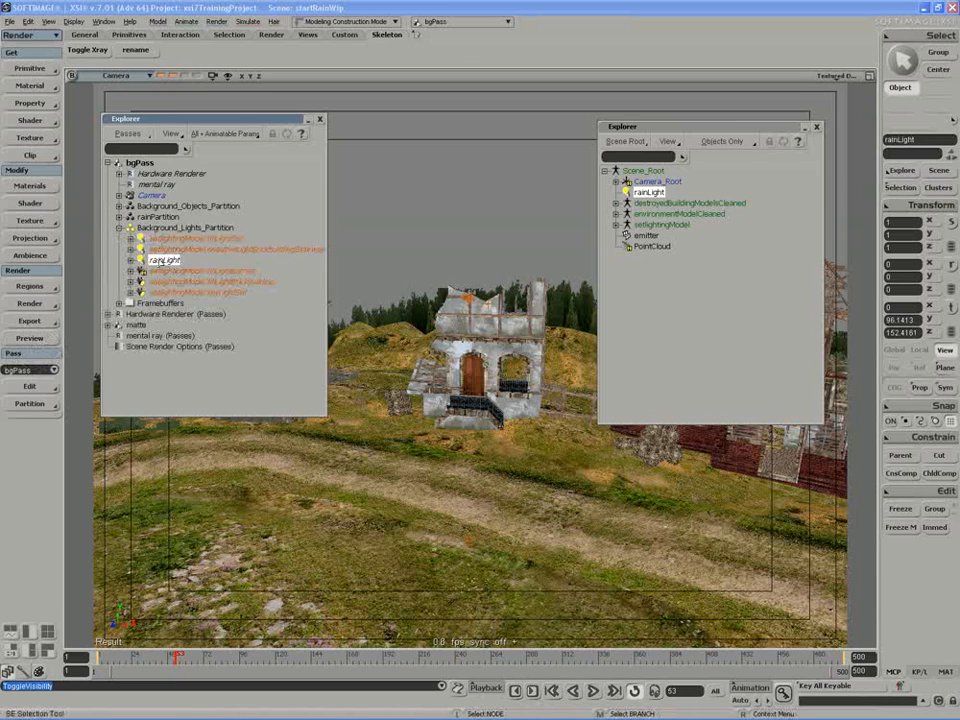
left_click(29, 404)
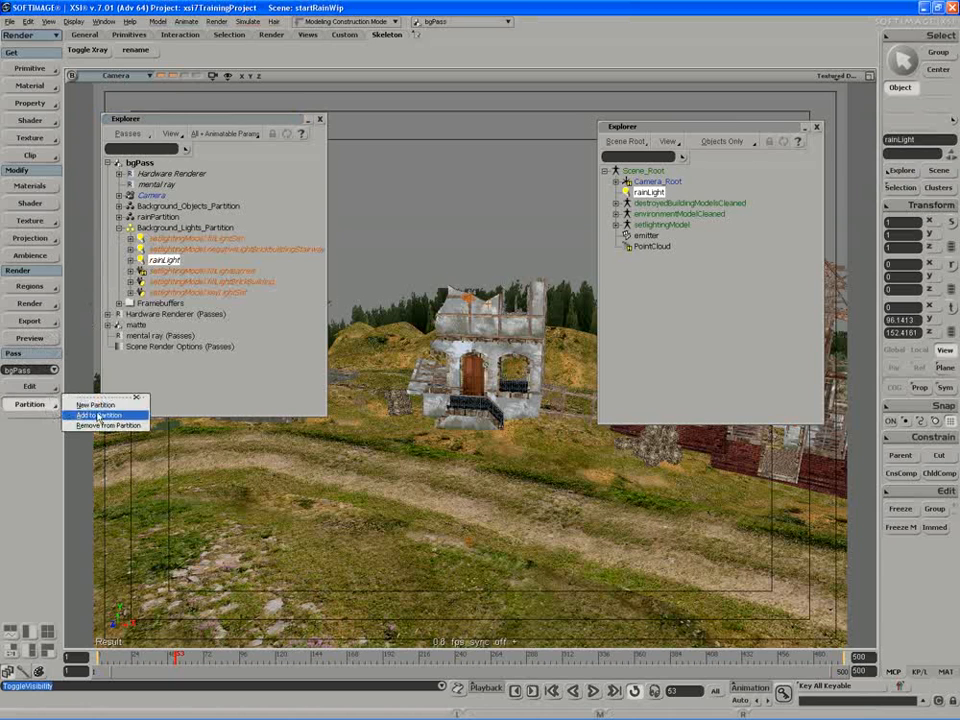
left_click(96, 405)
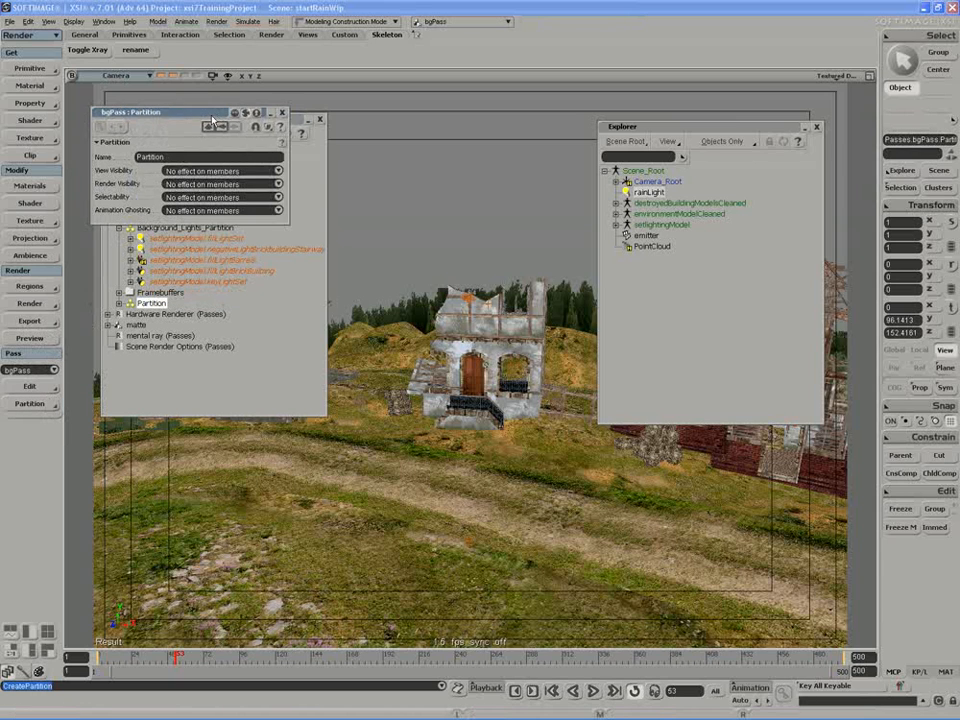
left_click_drag(212, 120, 452, 135)
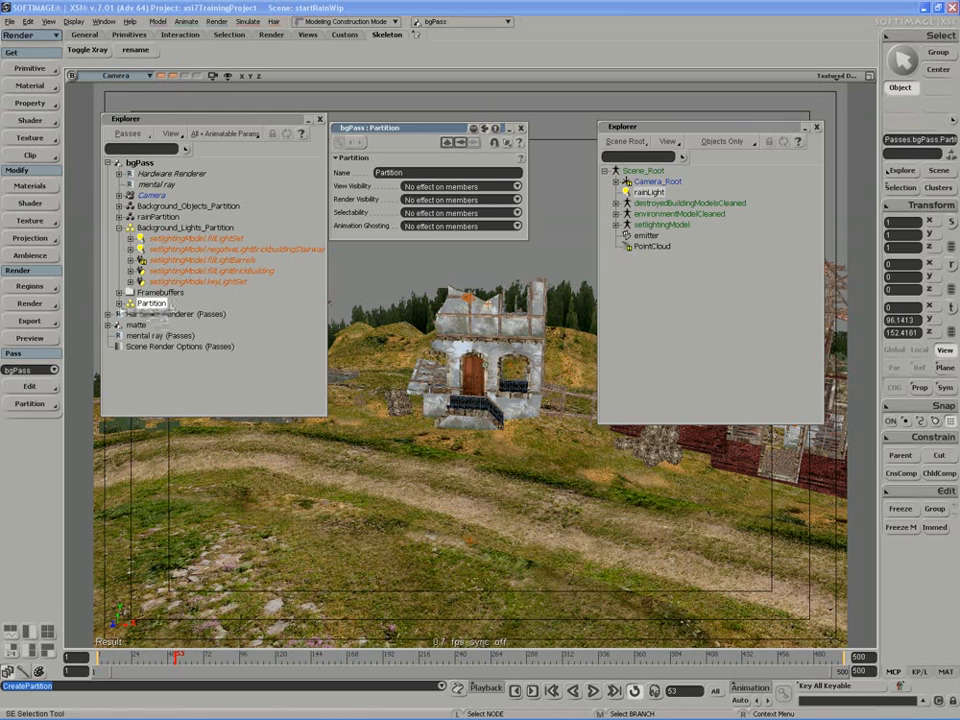
left_click(119, 303)
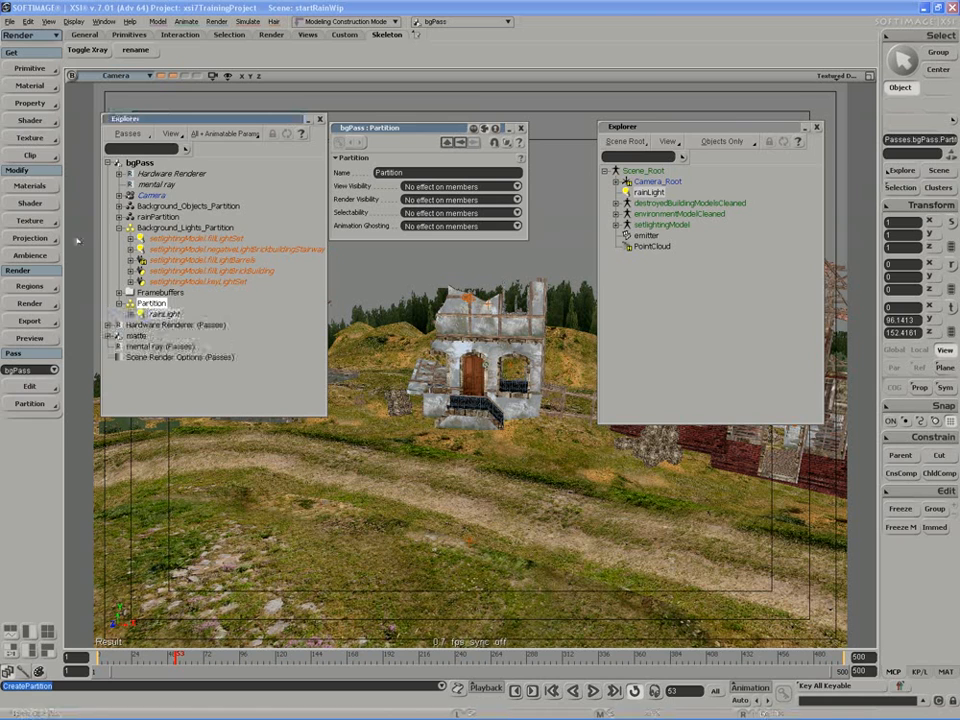
Add an override to rainLight's new partition containing the soft_light intensity as a parameter.
left_click(30, 103)
left_click(106, 421)
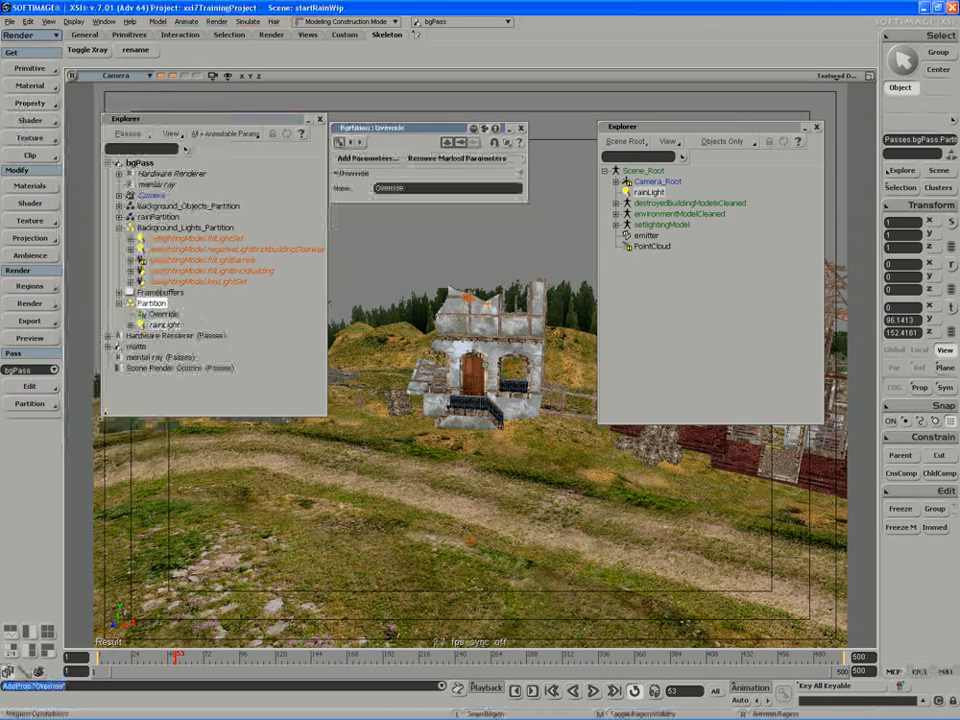
left_click(367, 158)
left_click(394, 195)
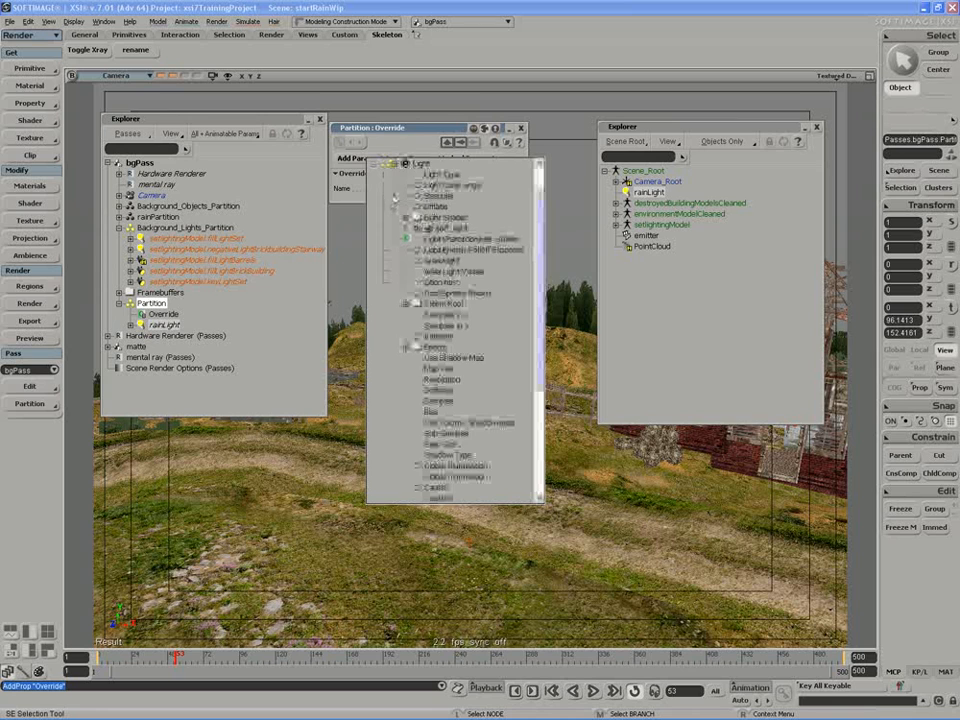
left_click(417, 228)
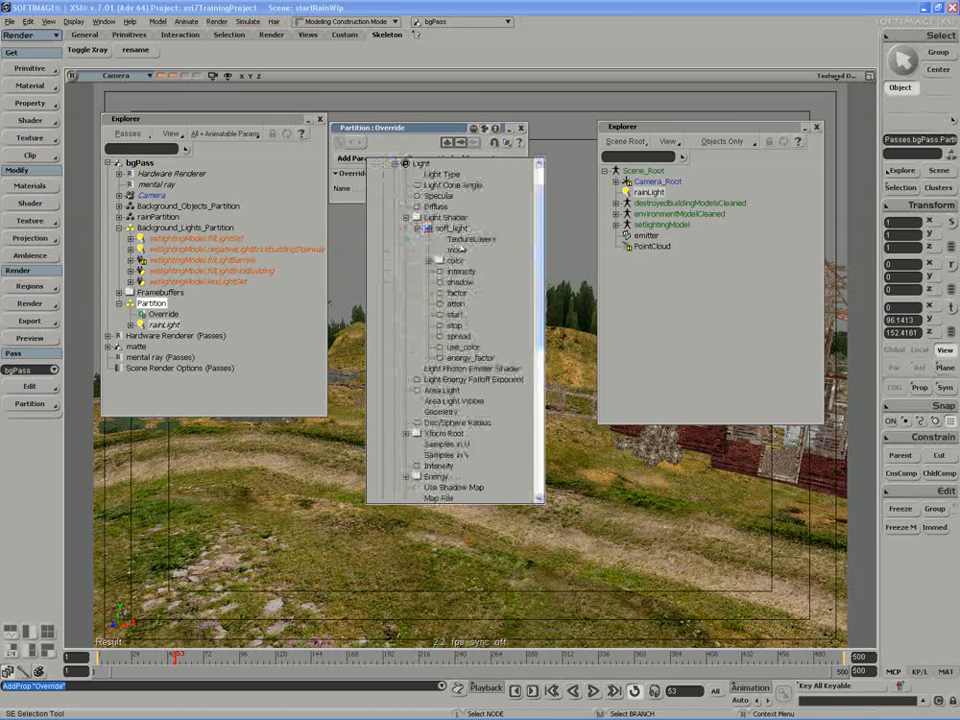
left_click(458, 271)
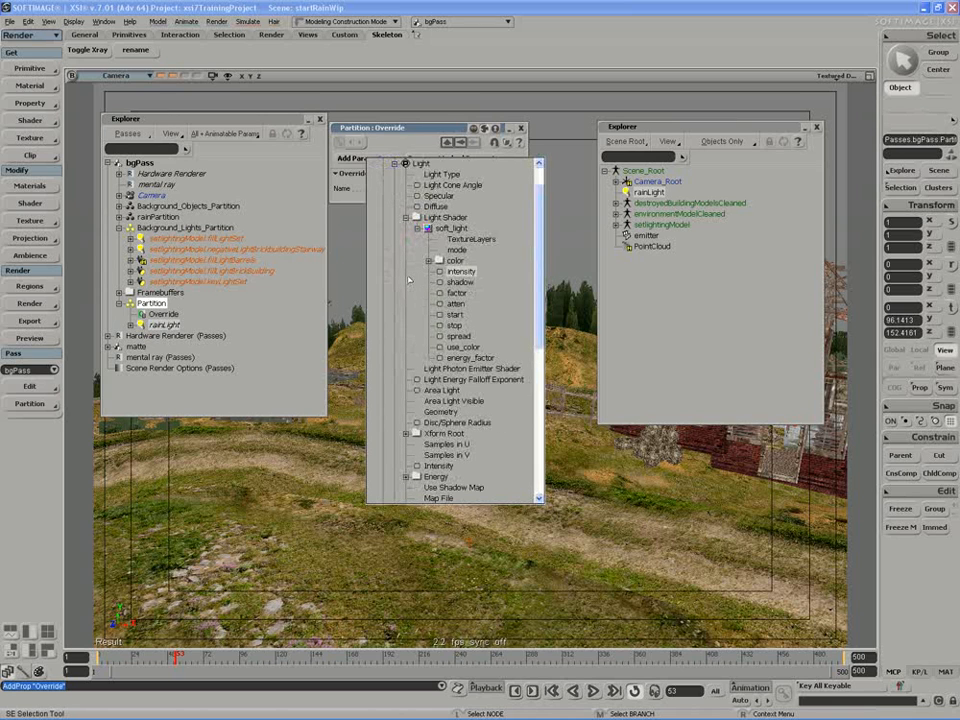
left_click(348, 279)
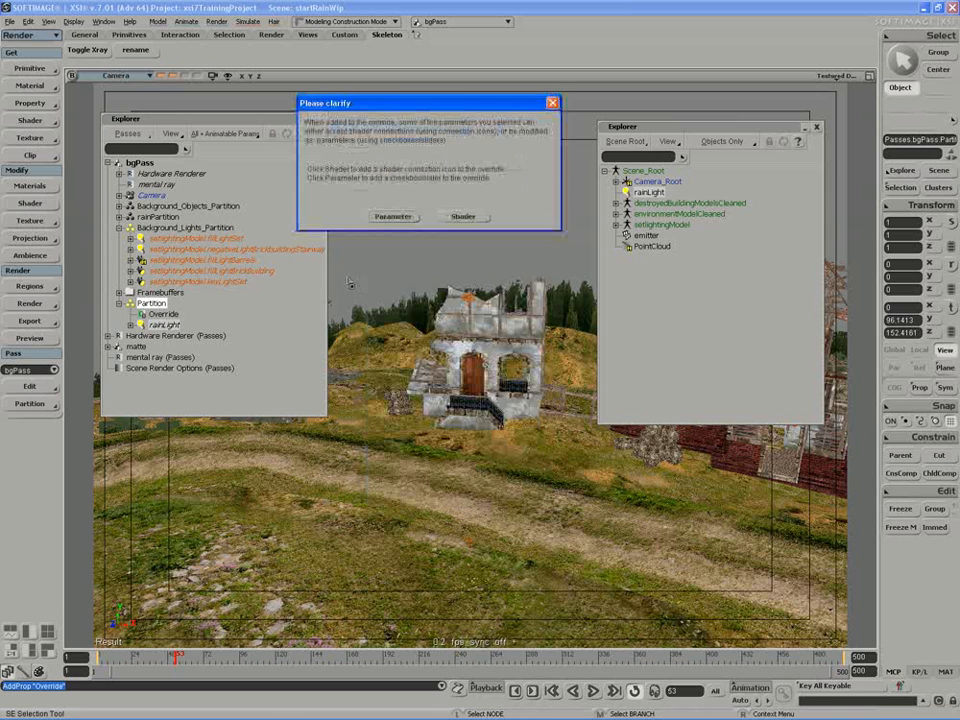
left_click(391, 217)
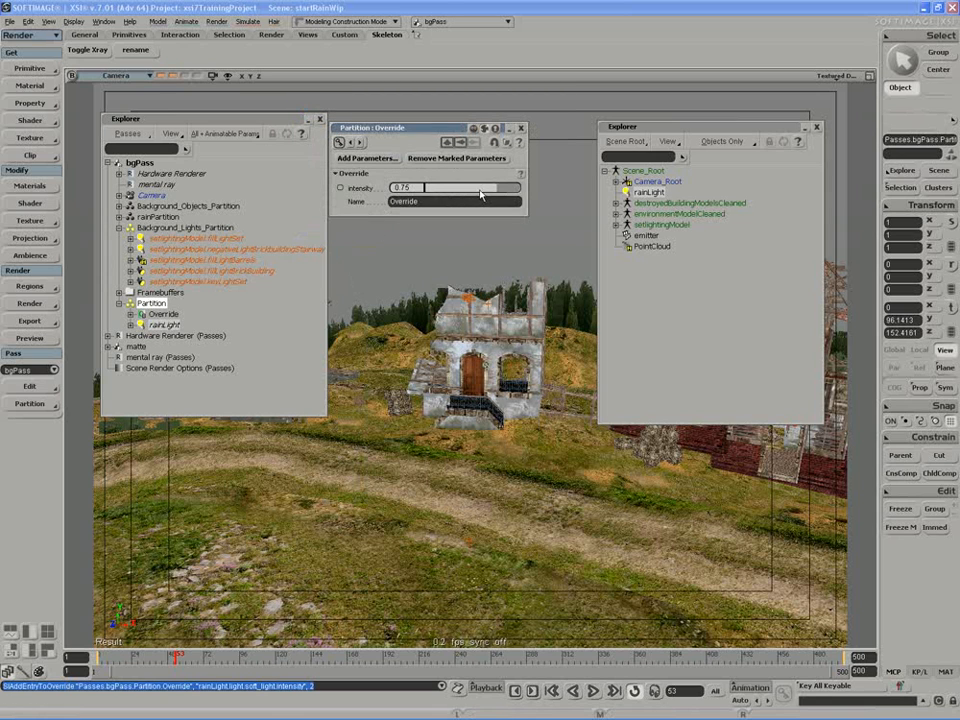
Set the override's intensity to 0.377, close its properties, and move the scene Explorer aside.
left_click_drag(483, 192, 462, 192)
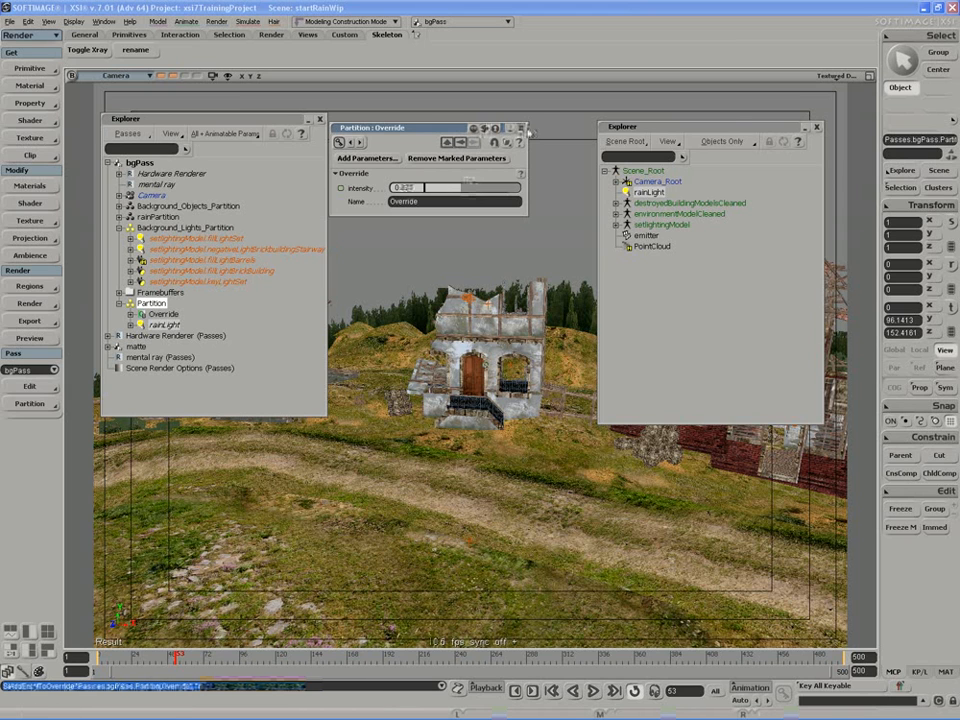
left_click(521, 128)
left_click_drag(659, 132, 704, 133)
Preview bgPass in a render region over the buildings, then hide the region and close the passes Explorer.
key("q")
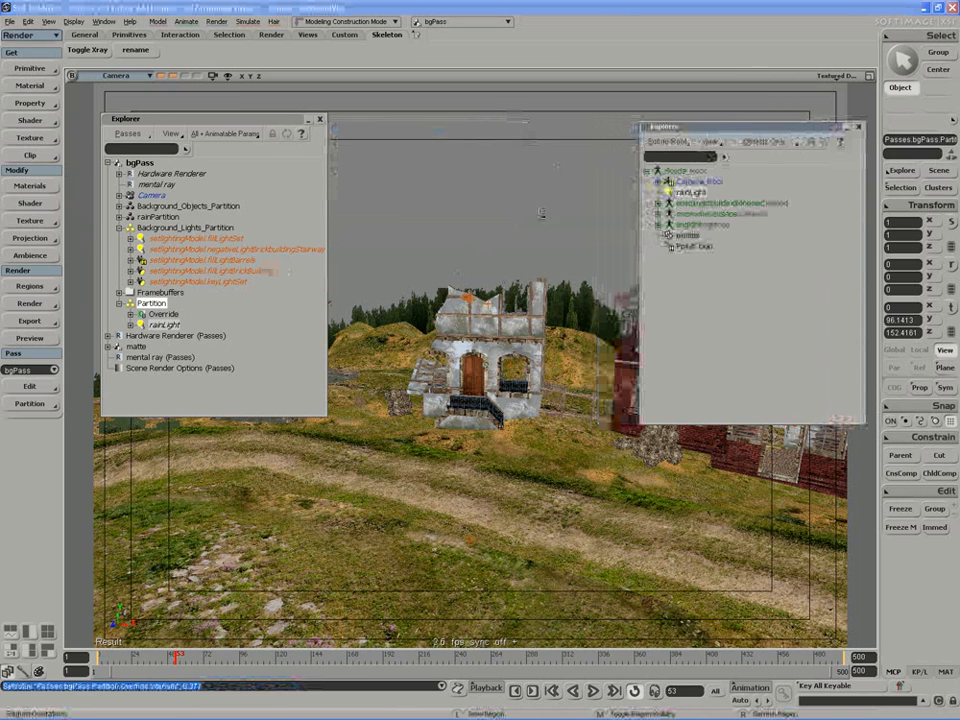
left_click_drag(612, 184, 198, 587)
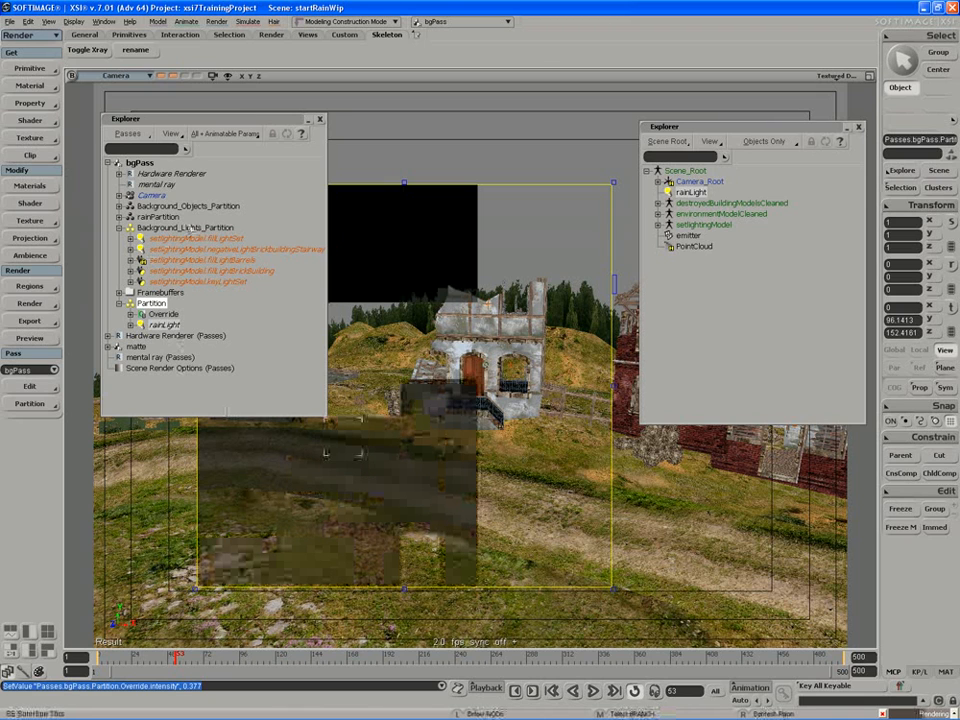
middle_click(364, 165)
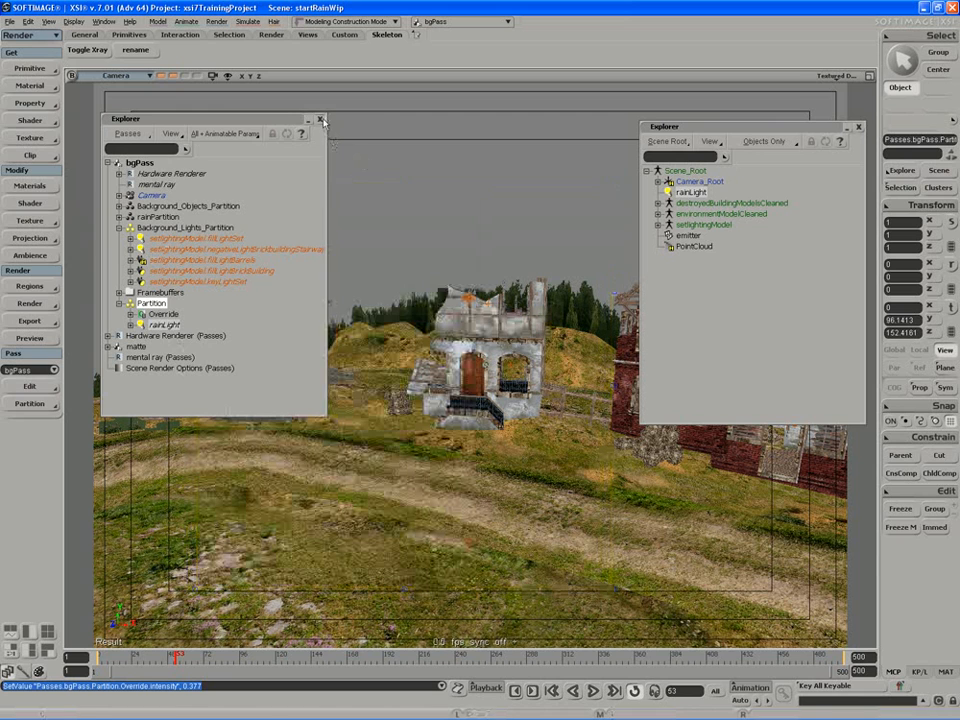
left_click(322, 120)
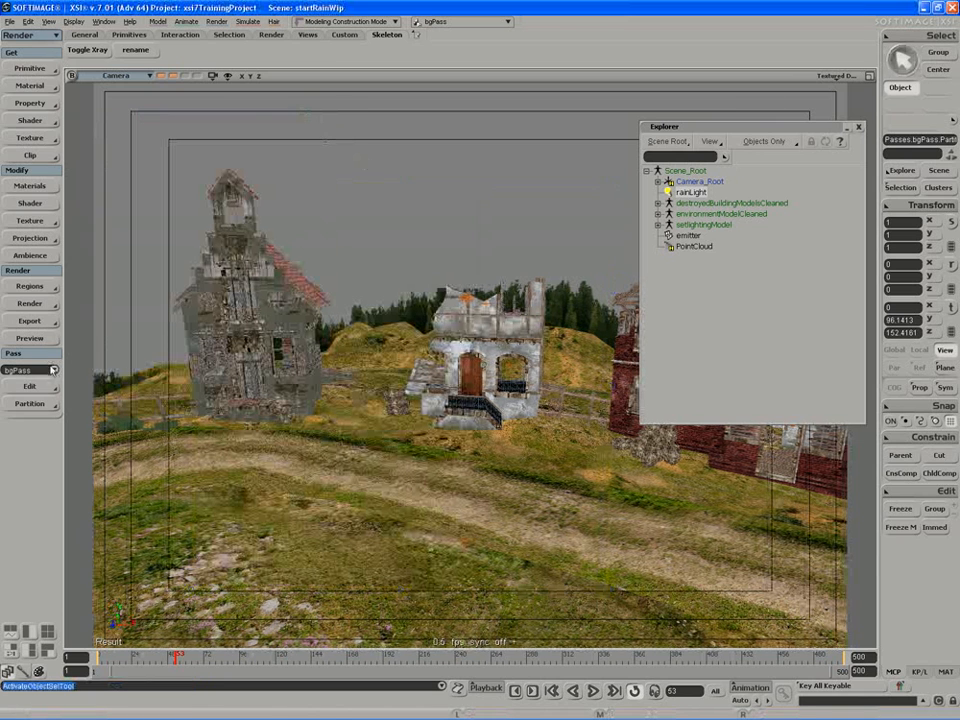
Make matte the current pass and preview the rain and splashes in a large render region.
left_click(53, 371)
left_click(32, 286)
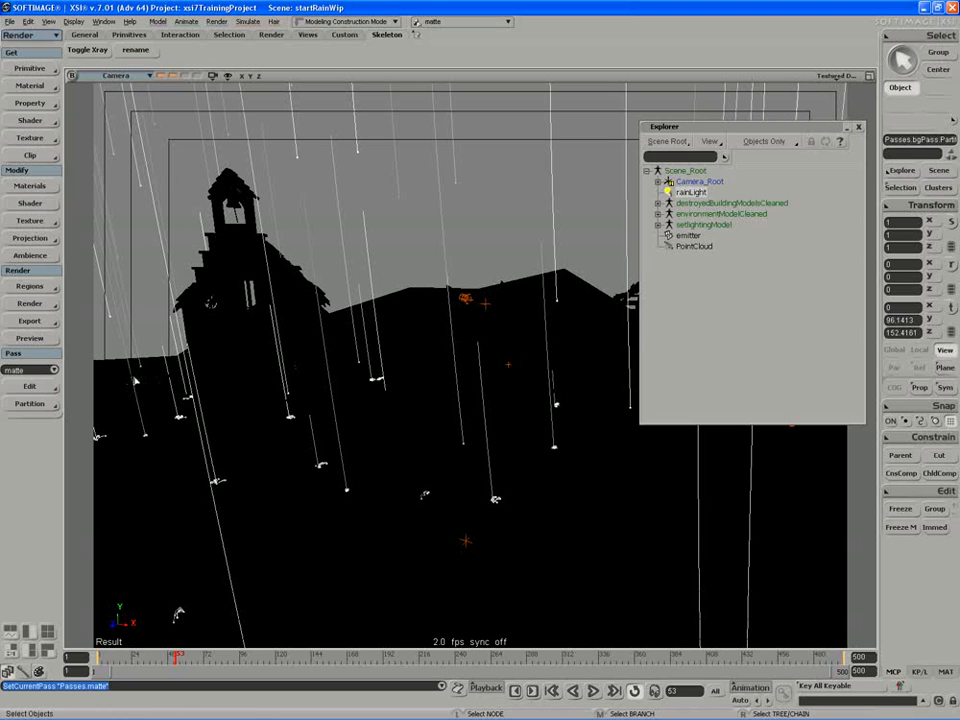
key("q")
left_click_drag(122, 115, 622, 600)
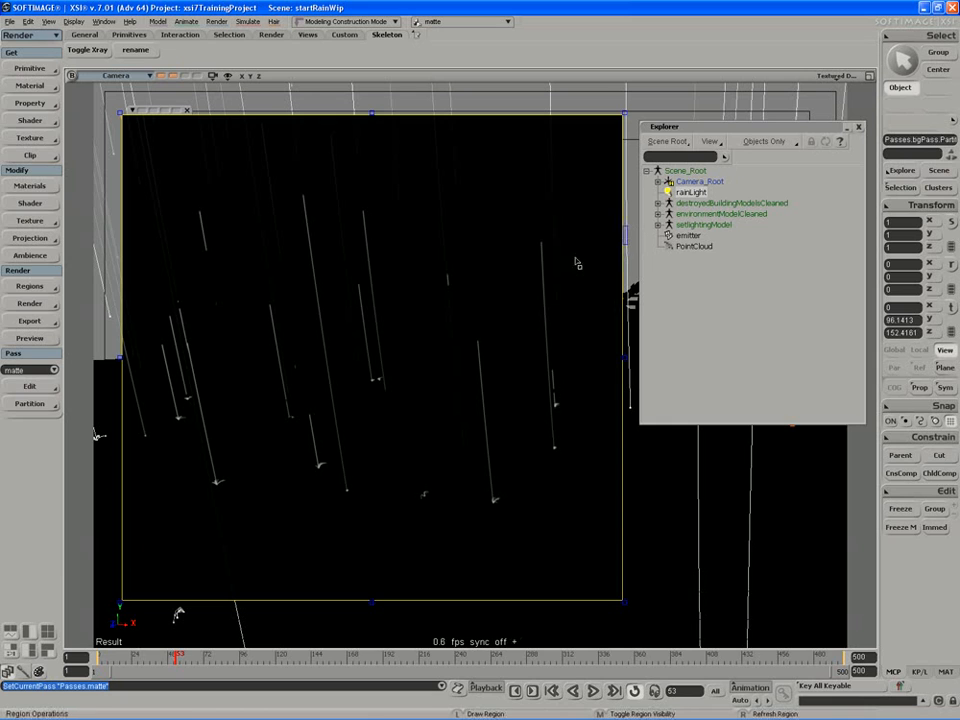
middle_click(524, 340)
Play the rain simulation from the start frame, stop at frame 49, clear the selection, and roll up the scene Explorer.
left_click_drag(683, 127, 625, 126)
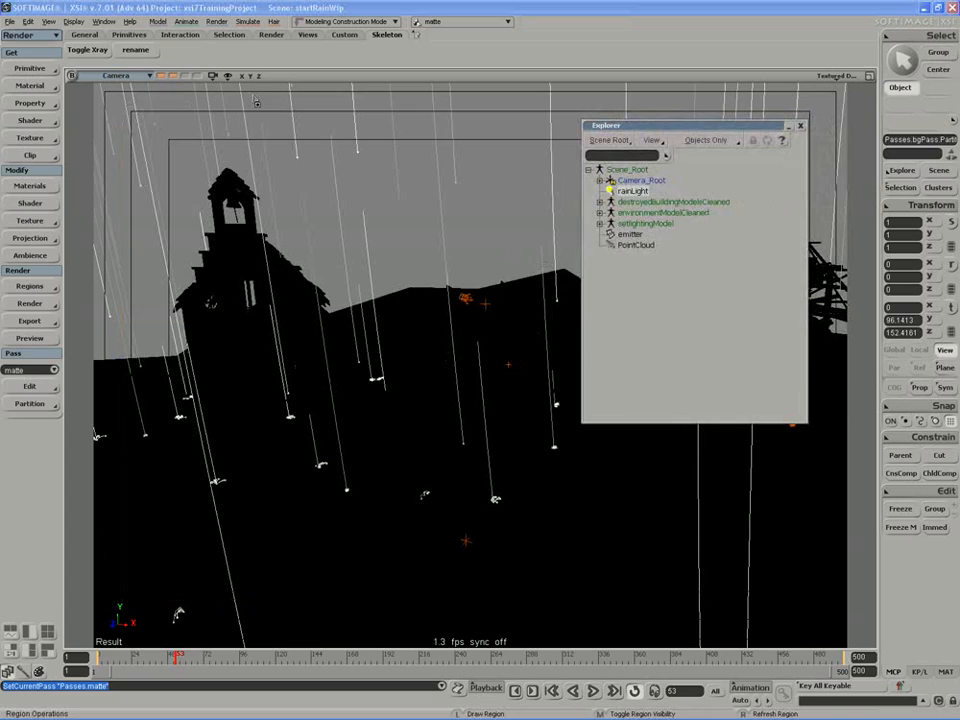
left_click(593, 691)
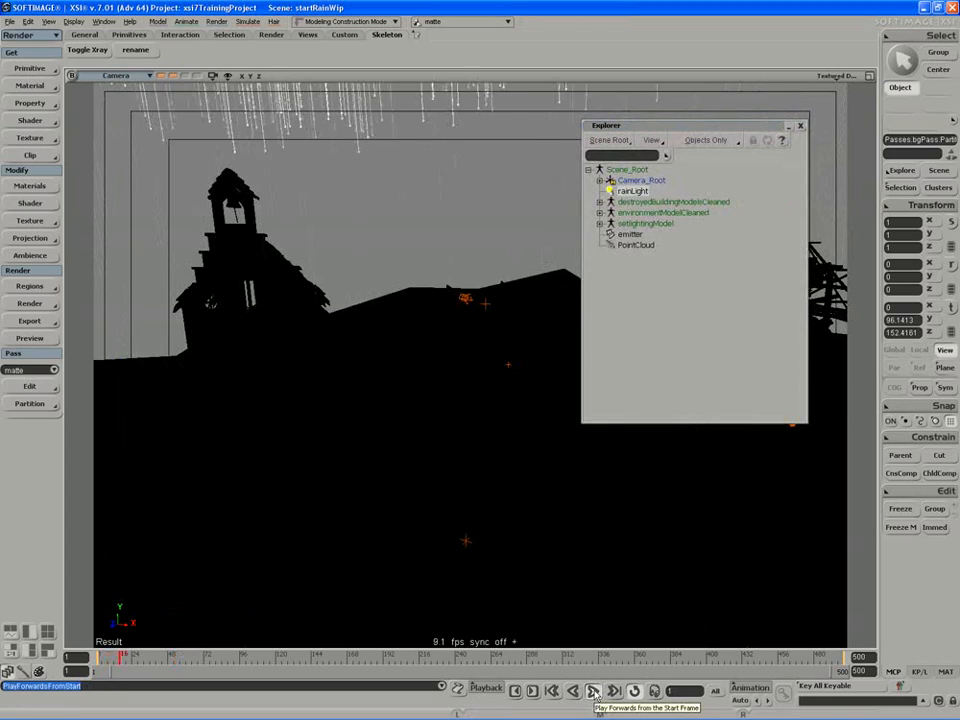
key("ctrl+shift+a")
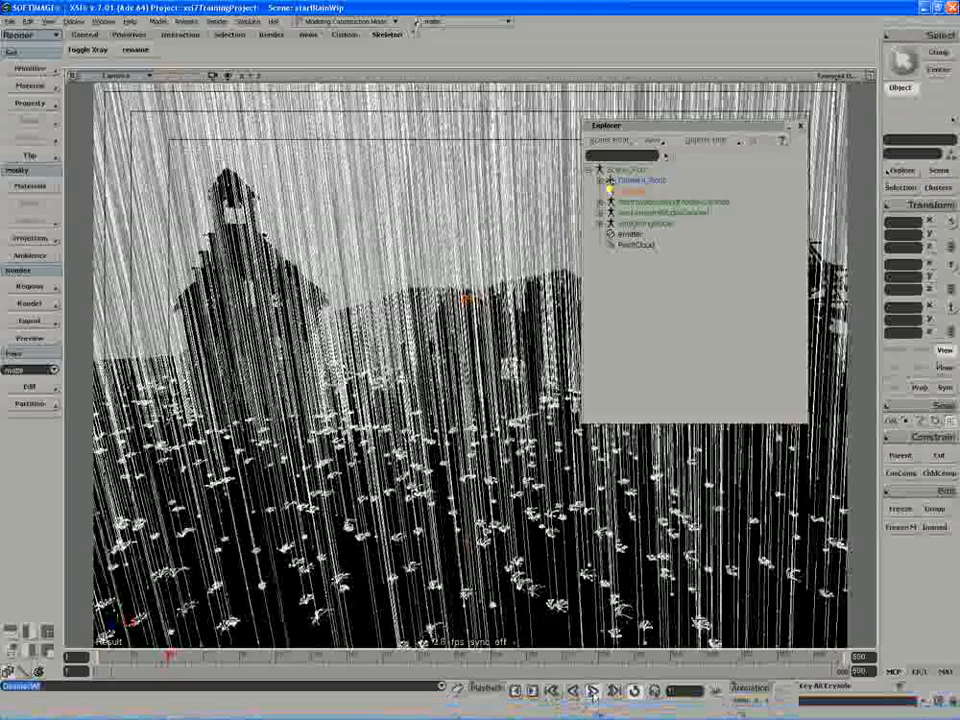
double_click(659, 127)
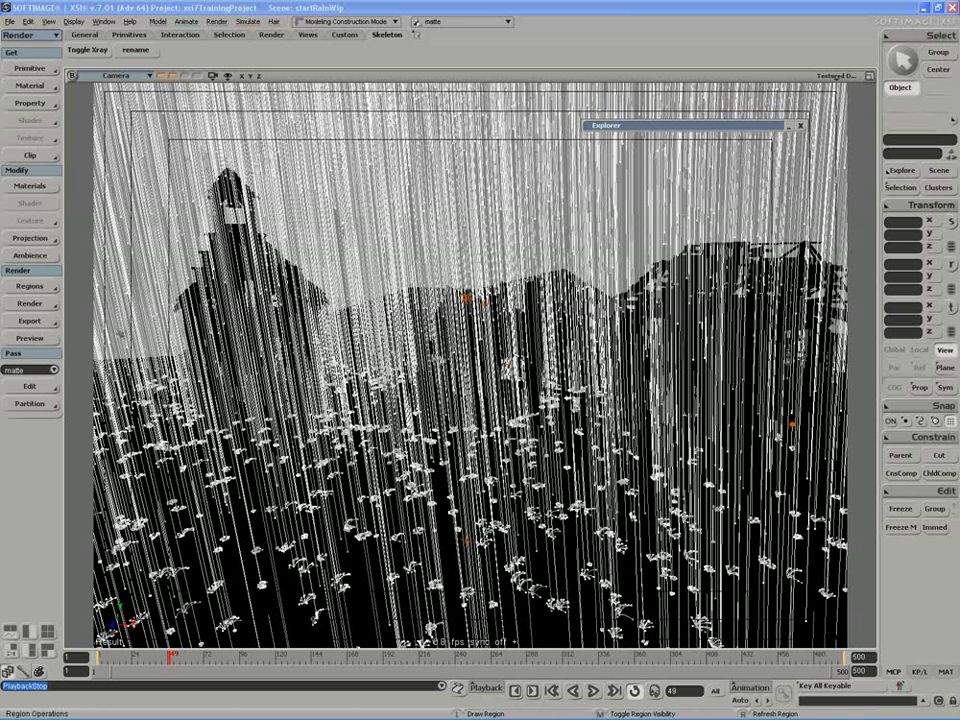
Save the scene under the new name FinalRain.
left_click(9, 21)
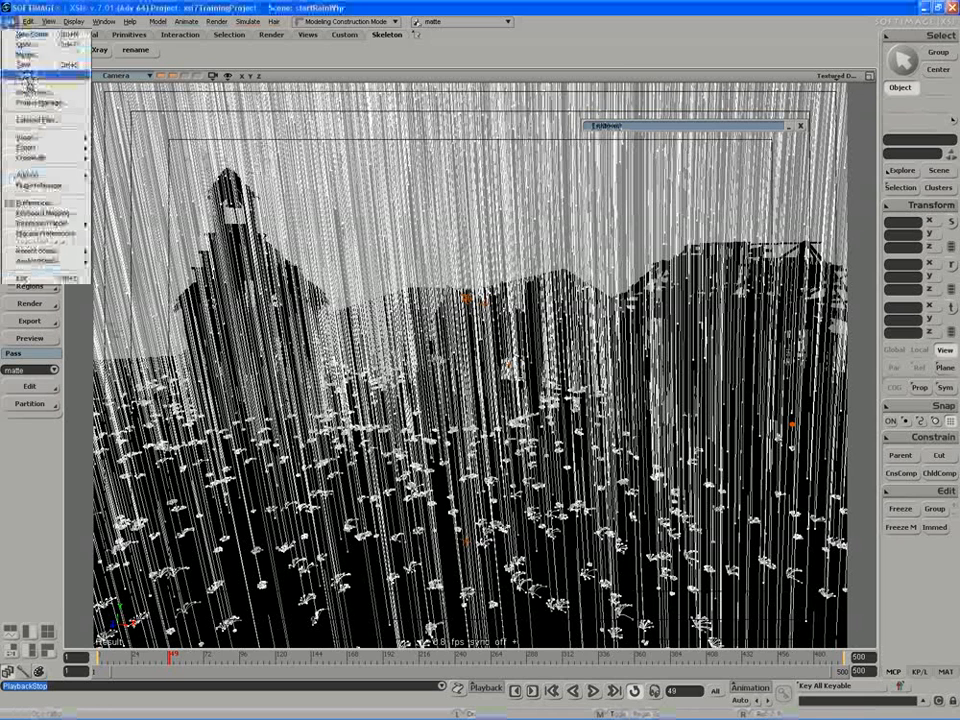
left_click(20, 62)
key("Right")
type("FinalRainSetup")
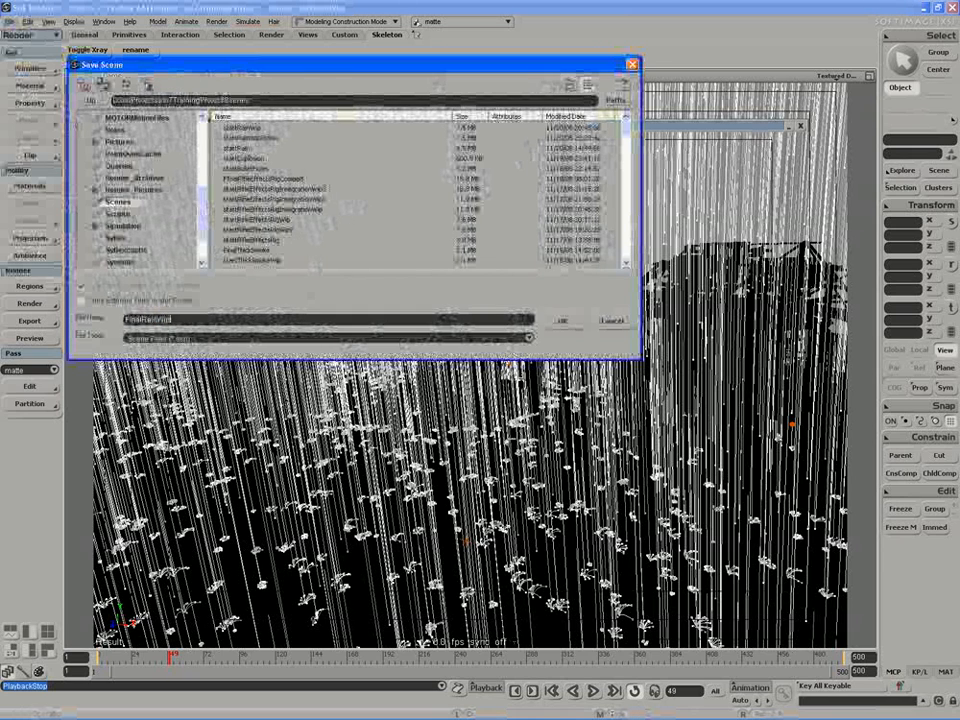
key("Return")
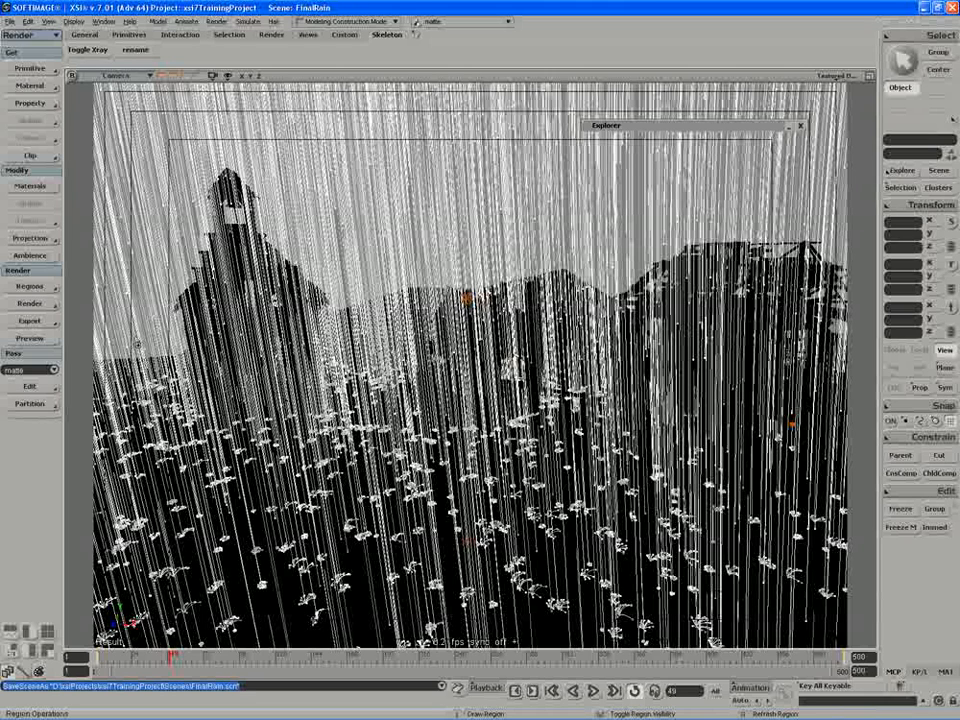
Select the rain PointCloud, switch to the simulation tools, and return the timeline to frame 1.
left_click(30, 303)
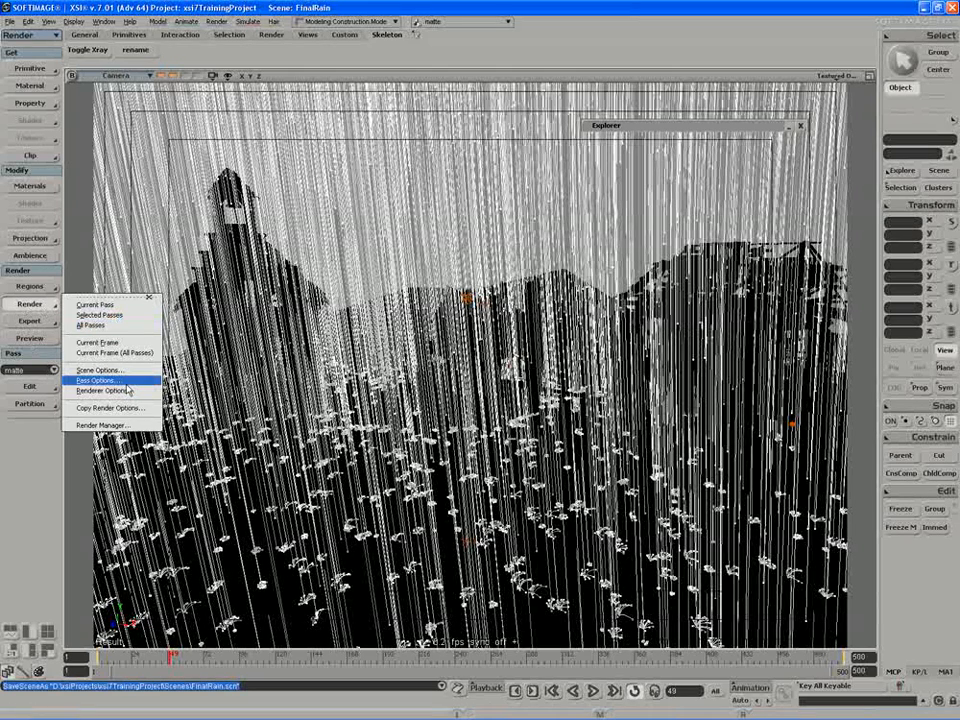
left_click(464, 253)
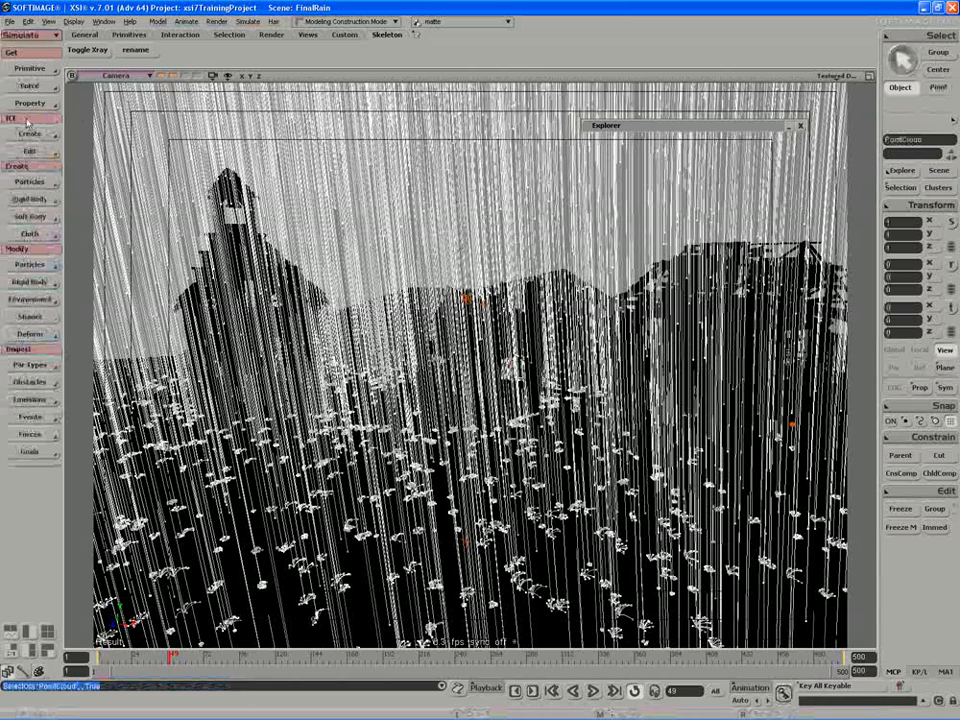
left_click(24, 153)
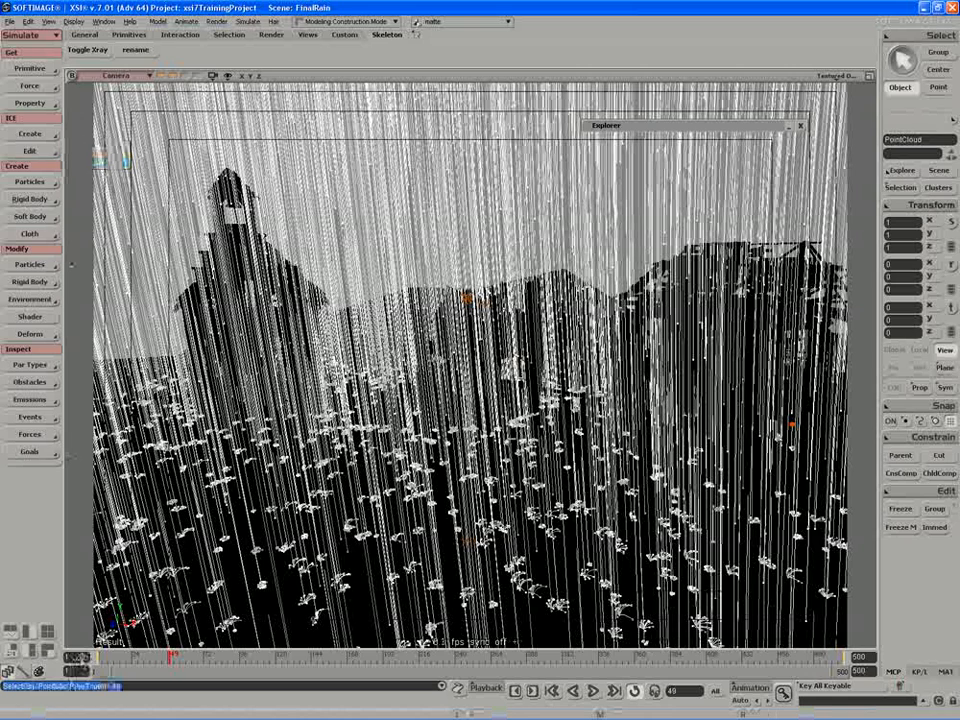
left_click(98, 656)
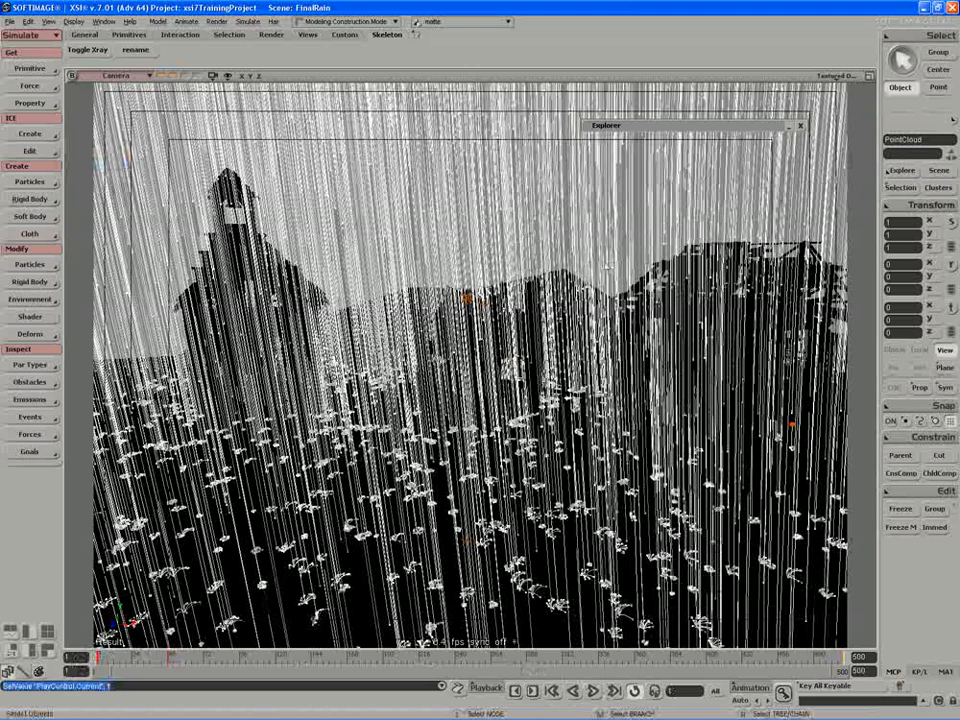
Switch to the render tools, keep matte as the current pass, and open the scene render options to review the output settings.
key("1")
key("2")
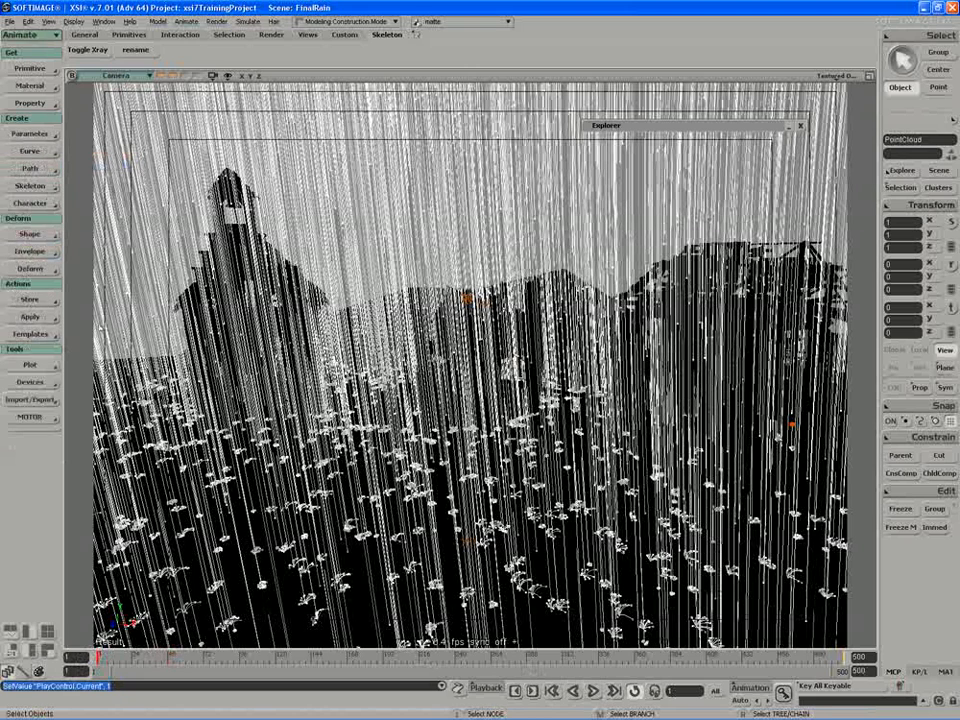
key("3")
left_click(53, 370)
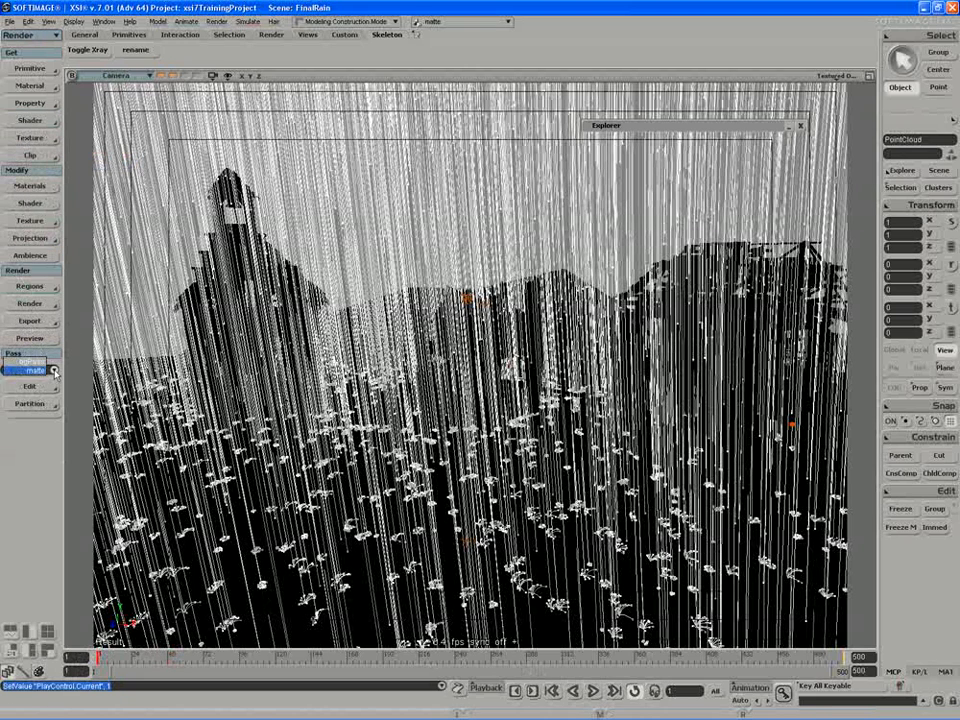
left_click(55, 371)
left_click(34, 305)
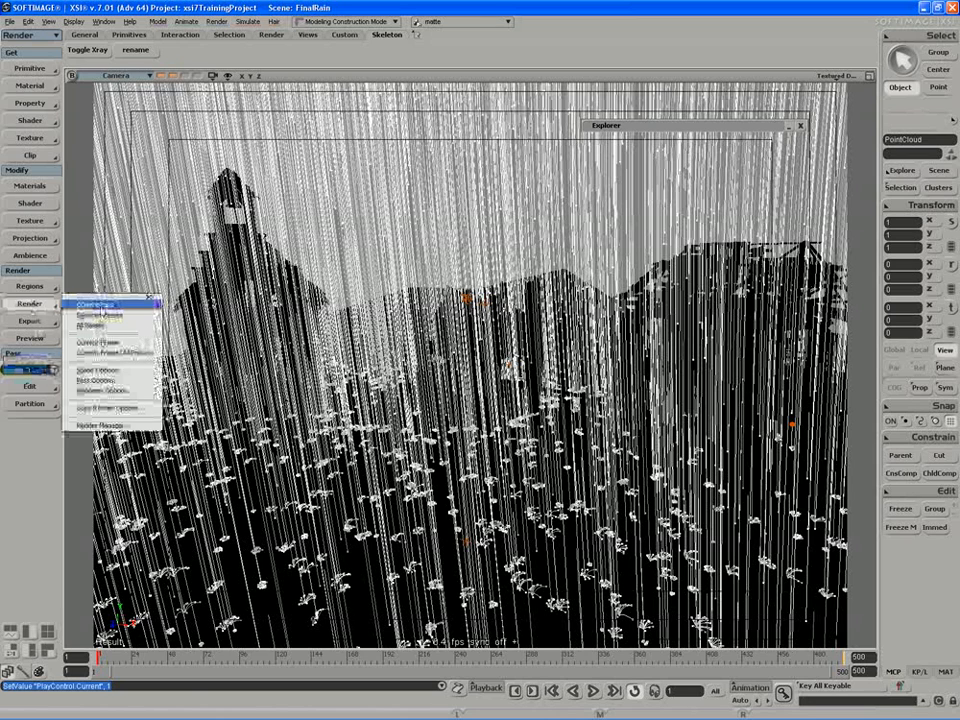
left_click(101, 370)
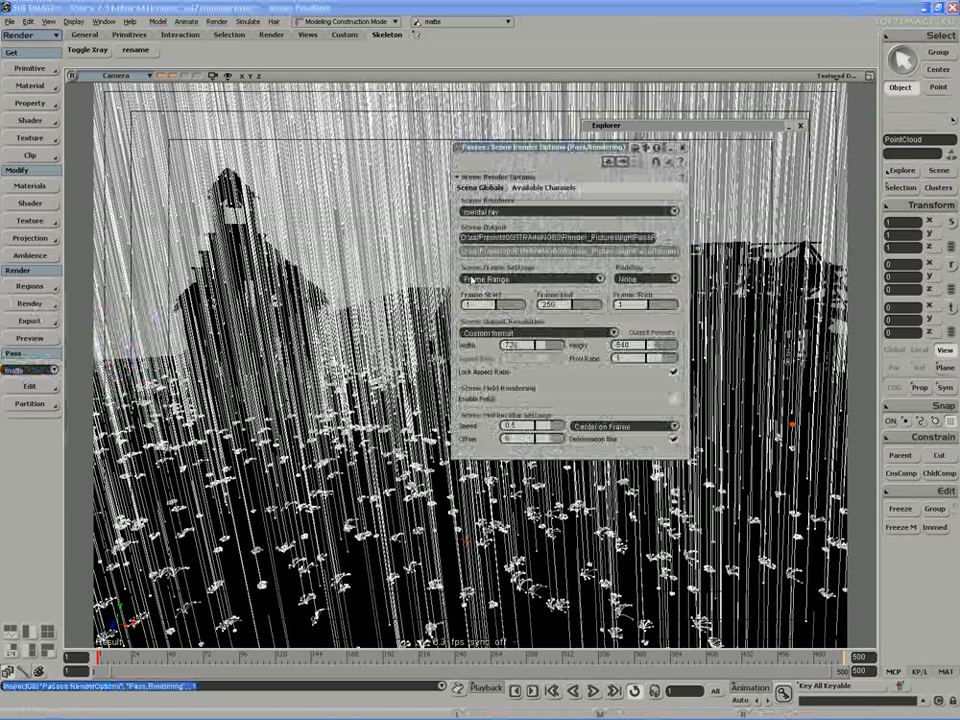
Rename the matte pass to rainPass in its pass options and close the options window.
left_click(34, 303)
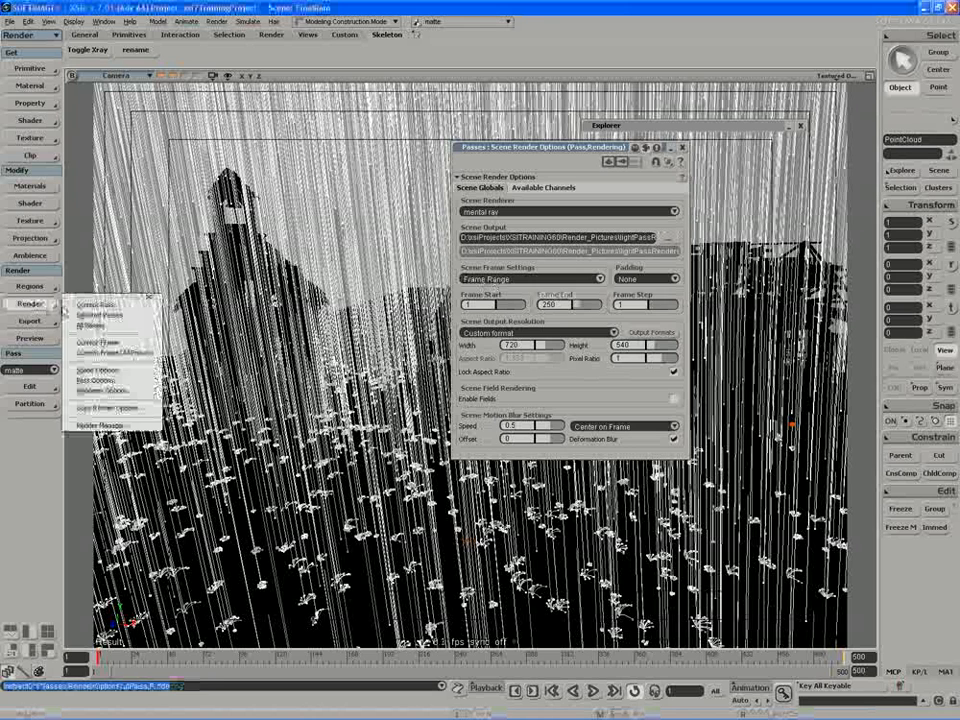
left_click(100, 371)
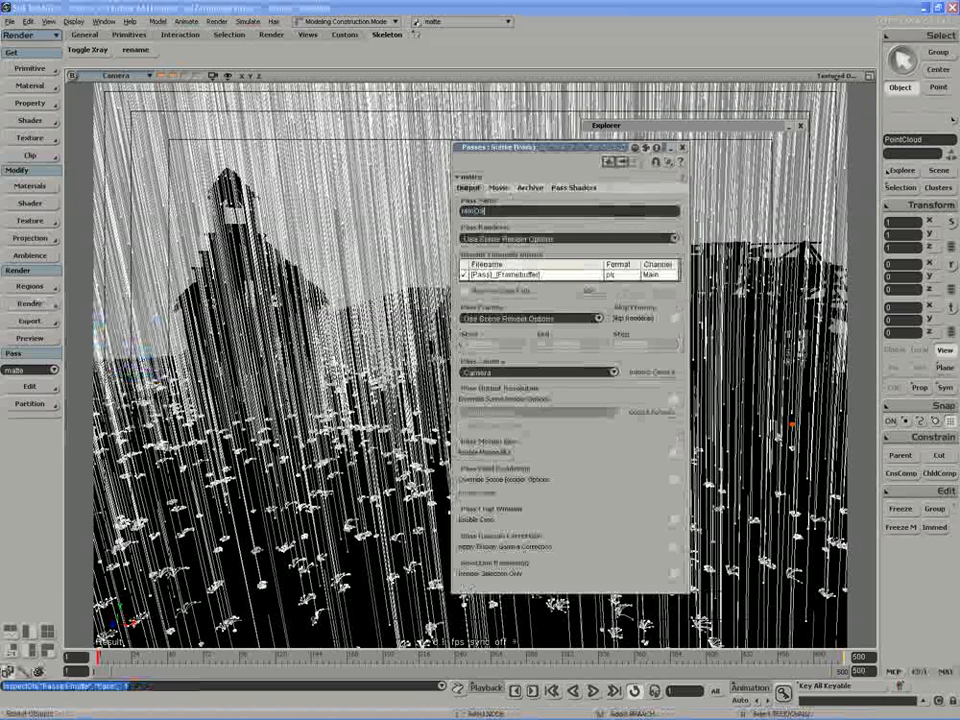
key("Return")
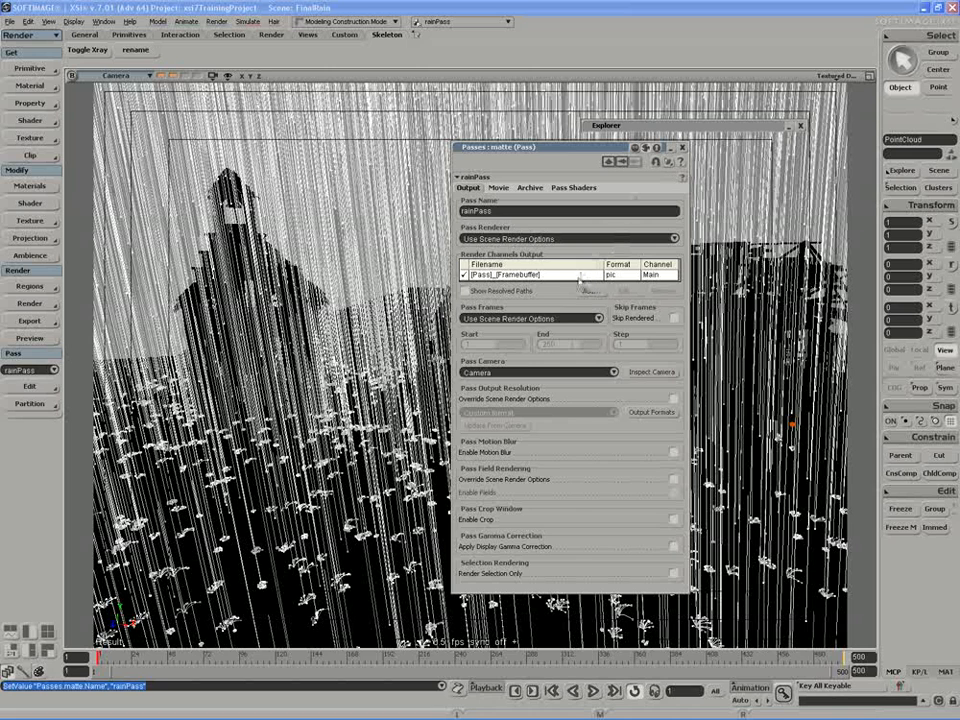
left_click(682, 147)
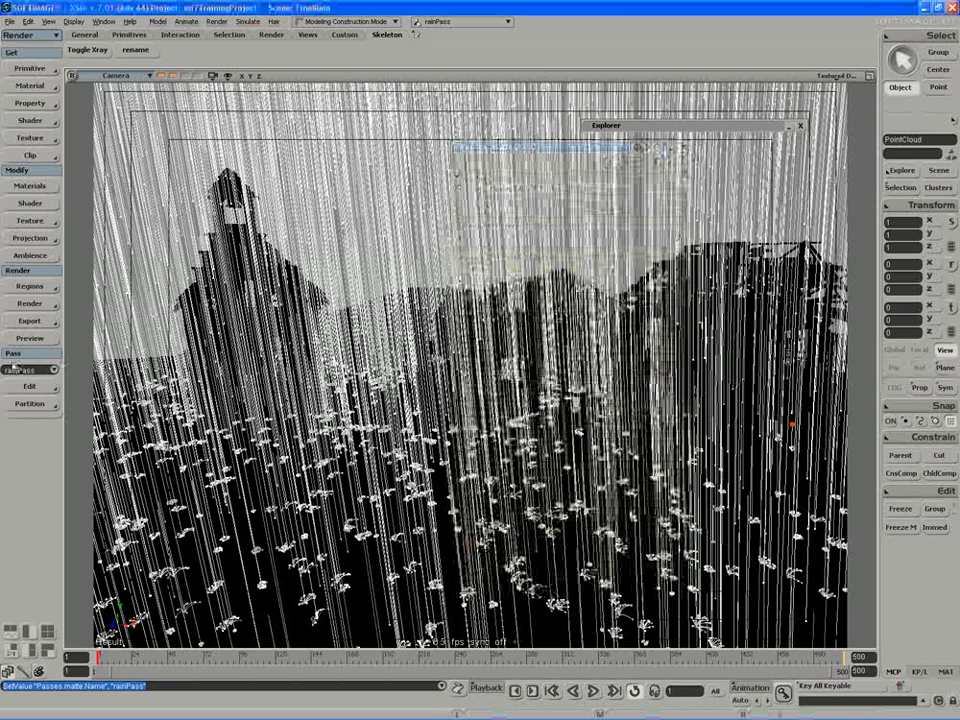
Make bgPass current, set the scene render options' end frame to 1, and close the options and Explorer windows.
left_click(55, 370)
left_click(32, 368)
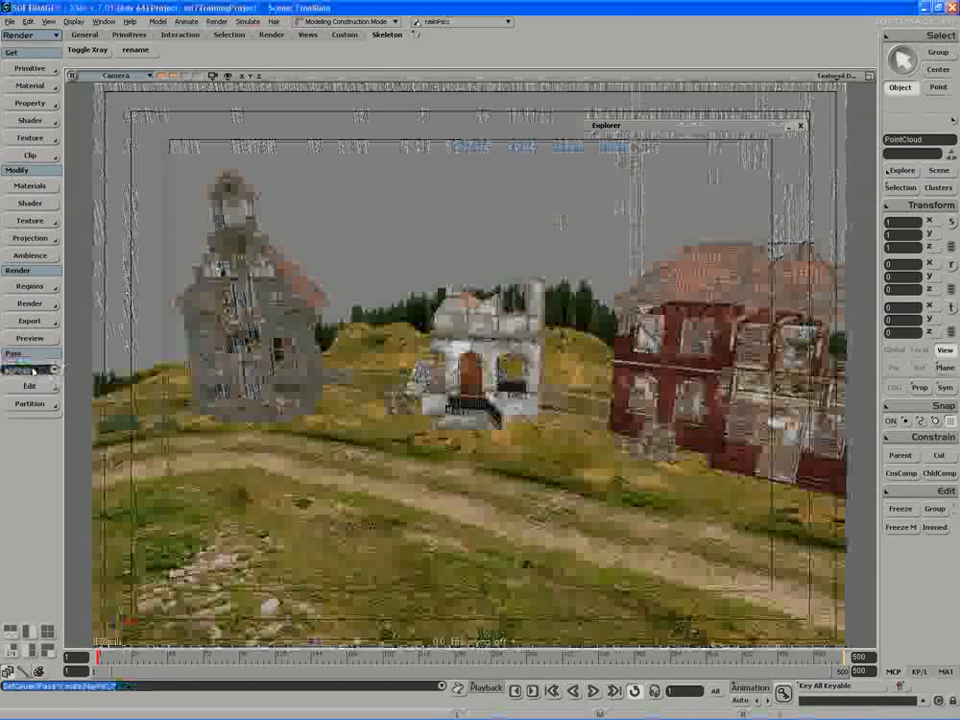
left_click(36, 304)
left_click(110, 369)
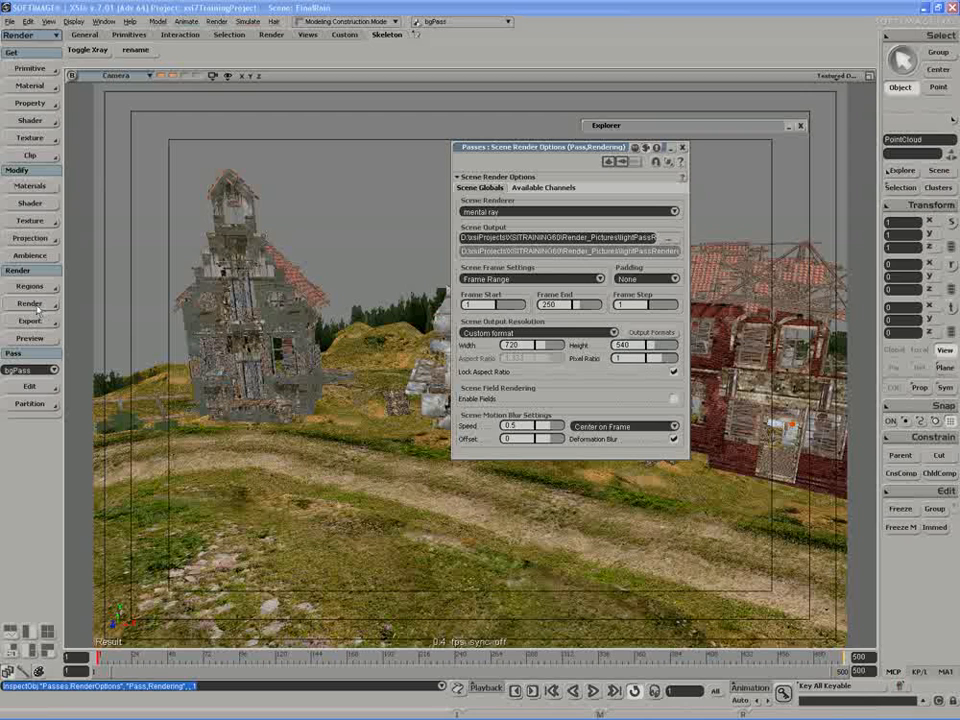
double_click(549, 304)
type("1")
key("Return")
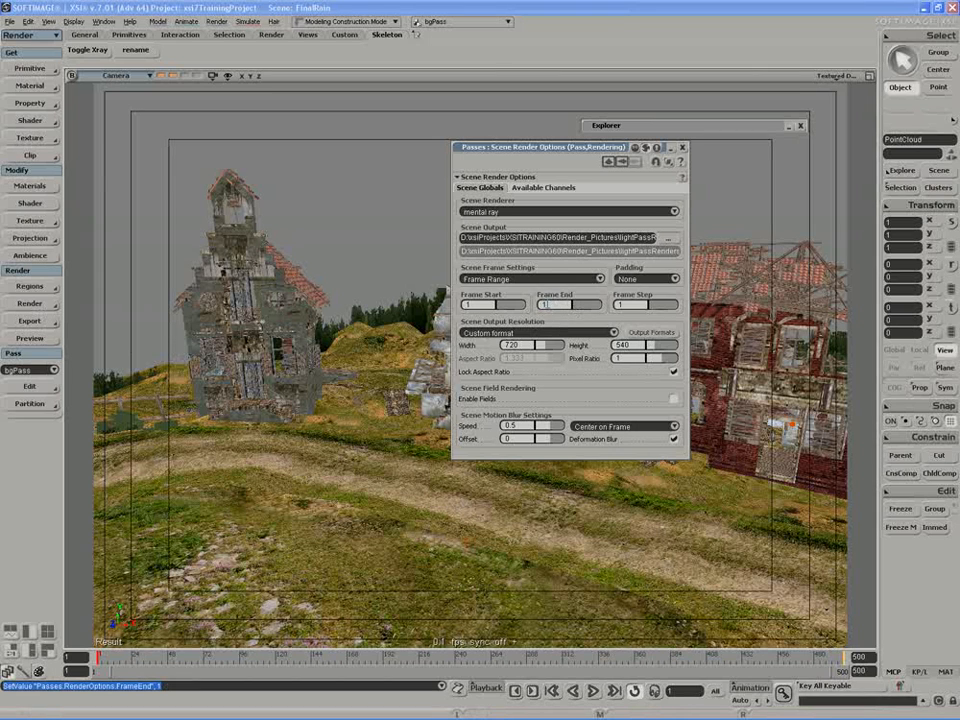
left_click(680, 148)
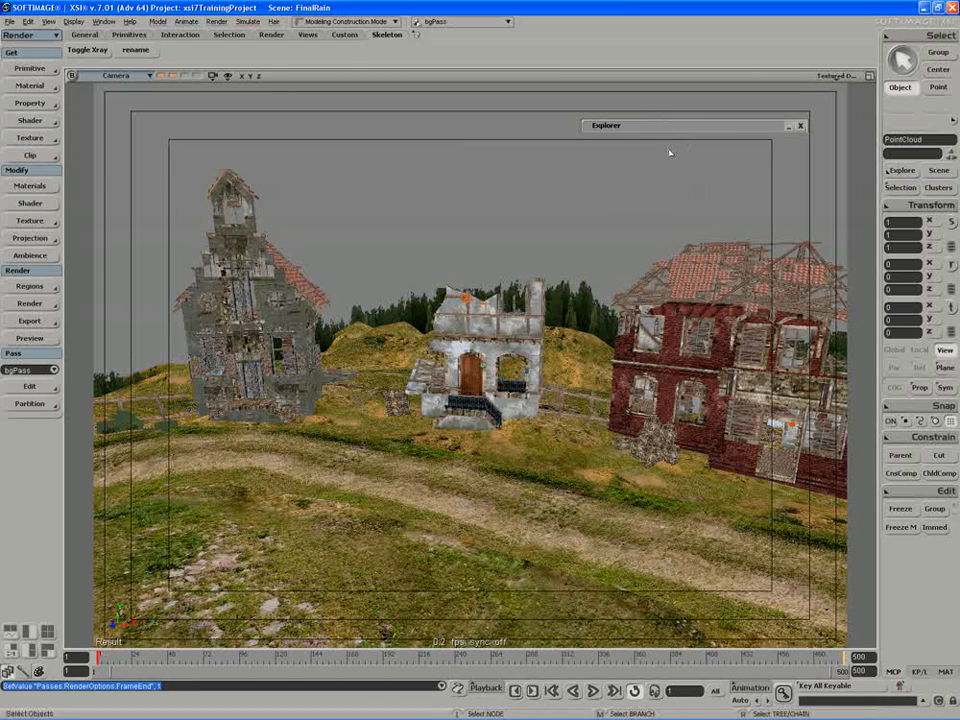
left_click(800, 125)
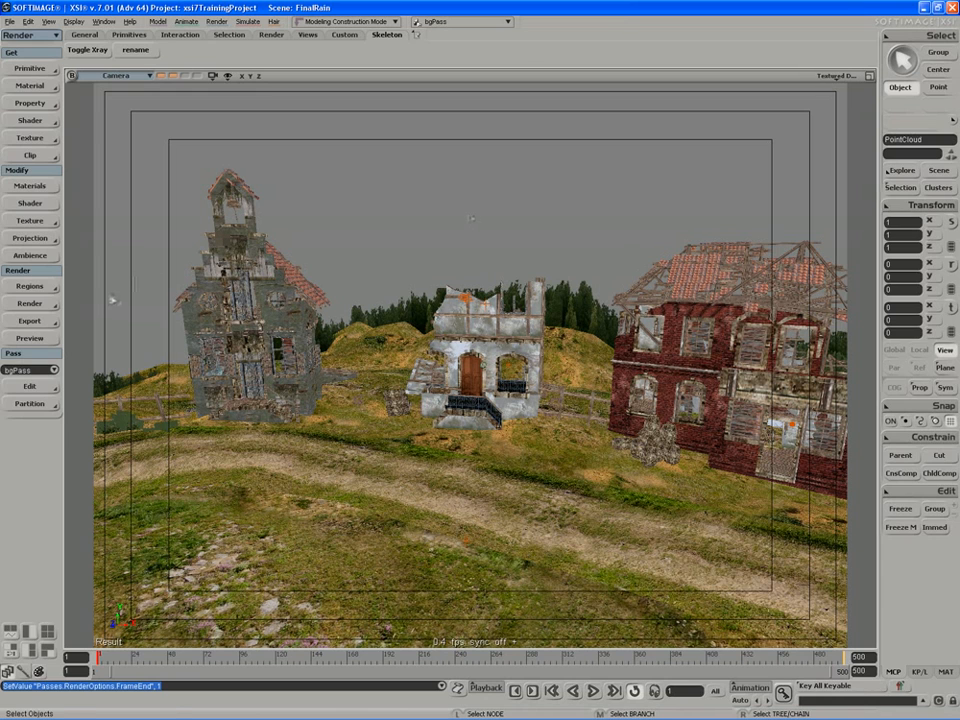
In the Render Manager, make bgPass's mental ray renderer local to the pass.
left_click(30, 303)
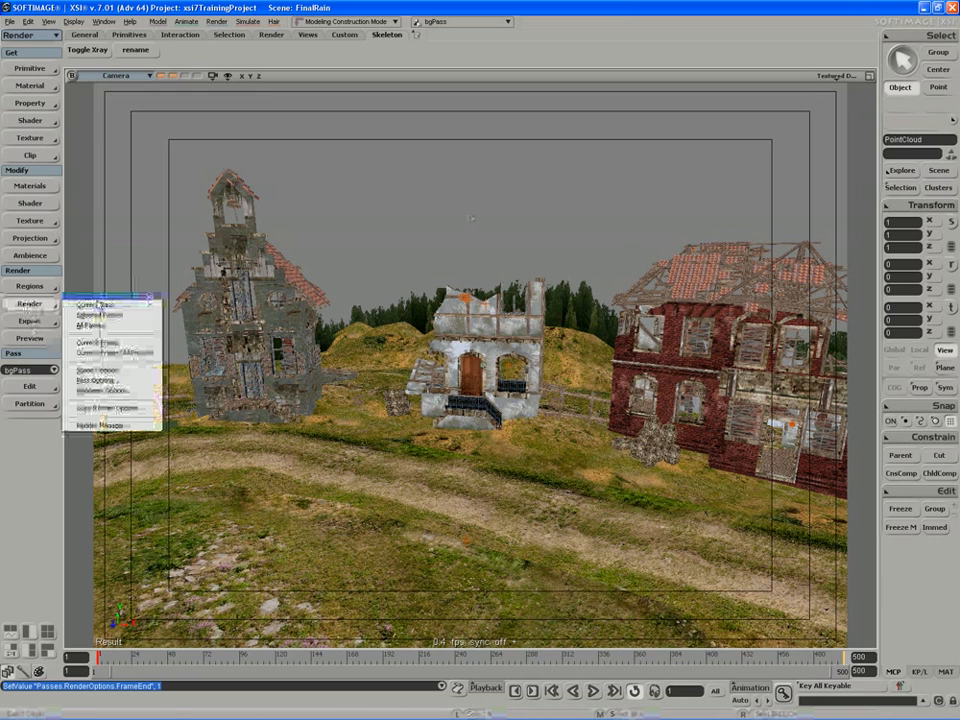
left_click(92, 426)
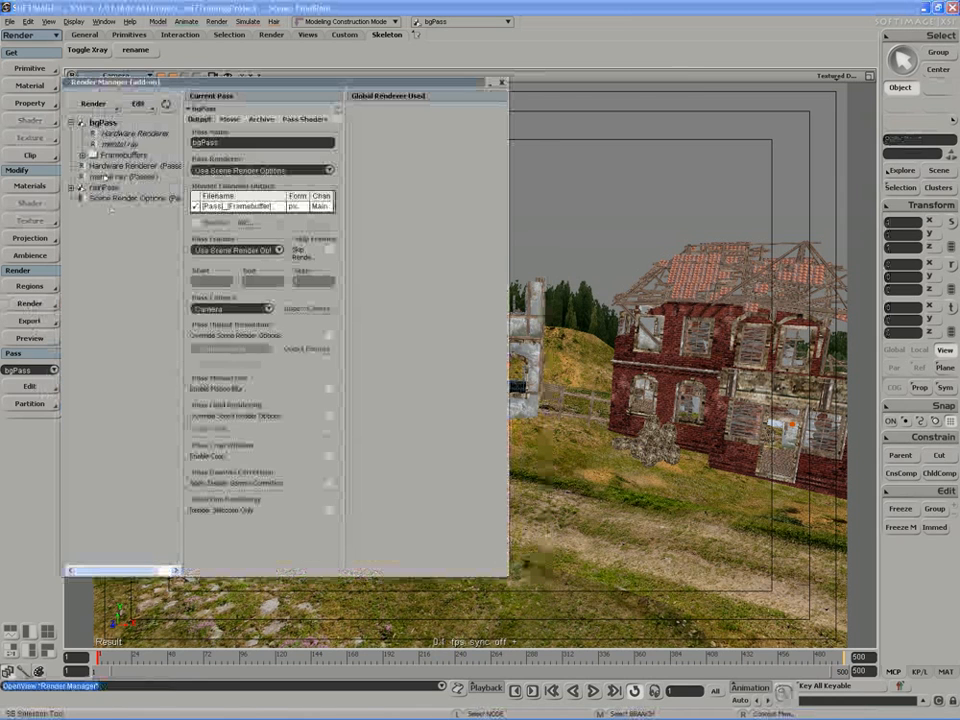
left_click_drag(115, 88, 202, 86)
left_click(200, 142)
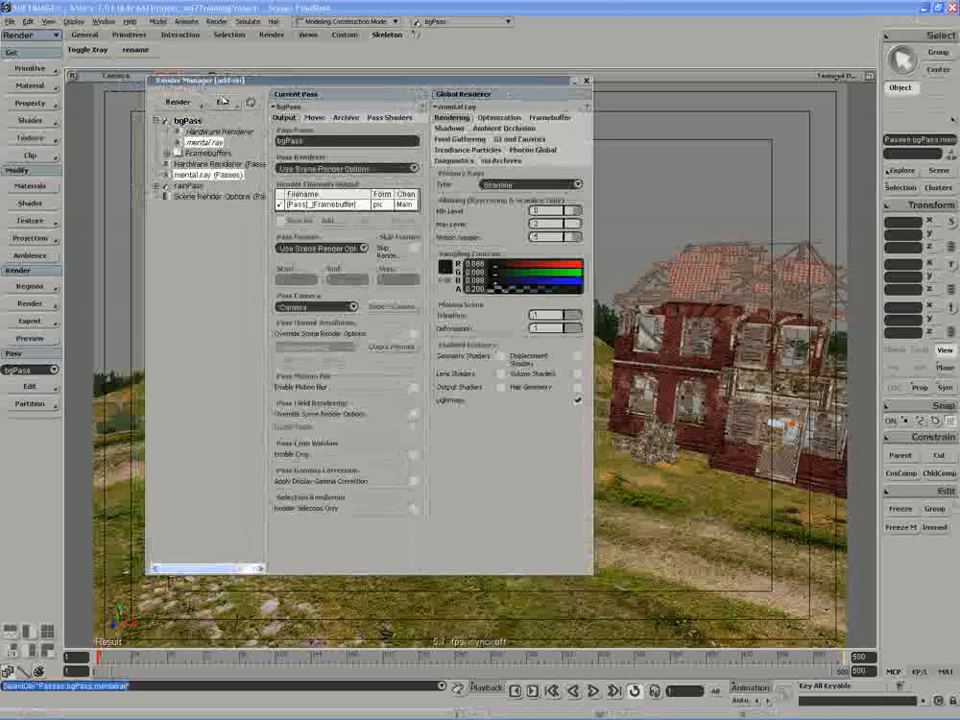
left_click(222, 101)
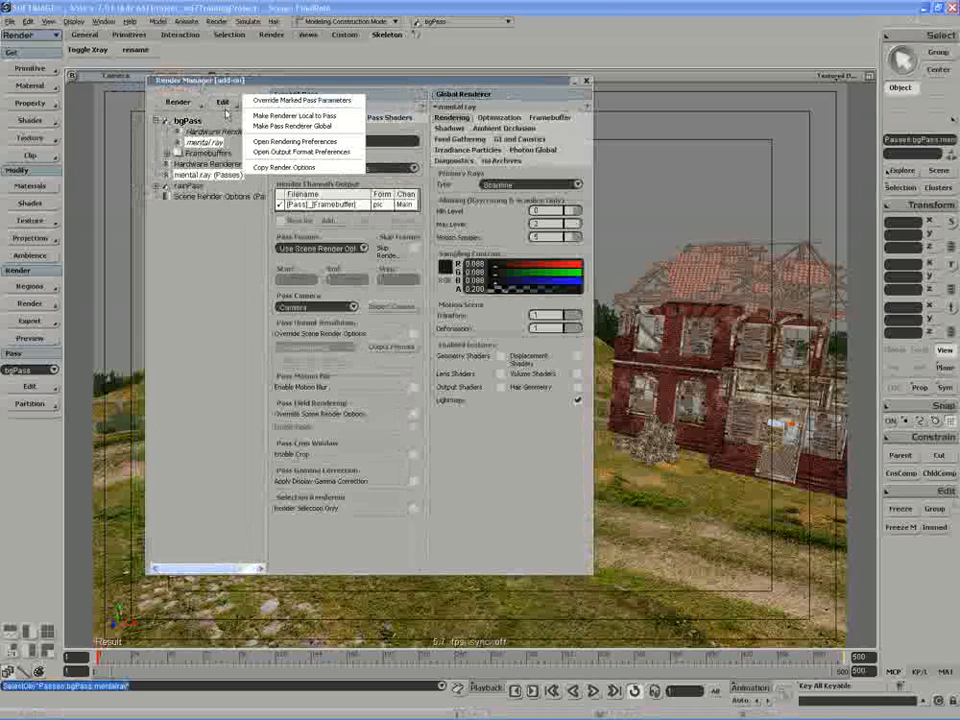
left_click(282, 117)
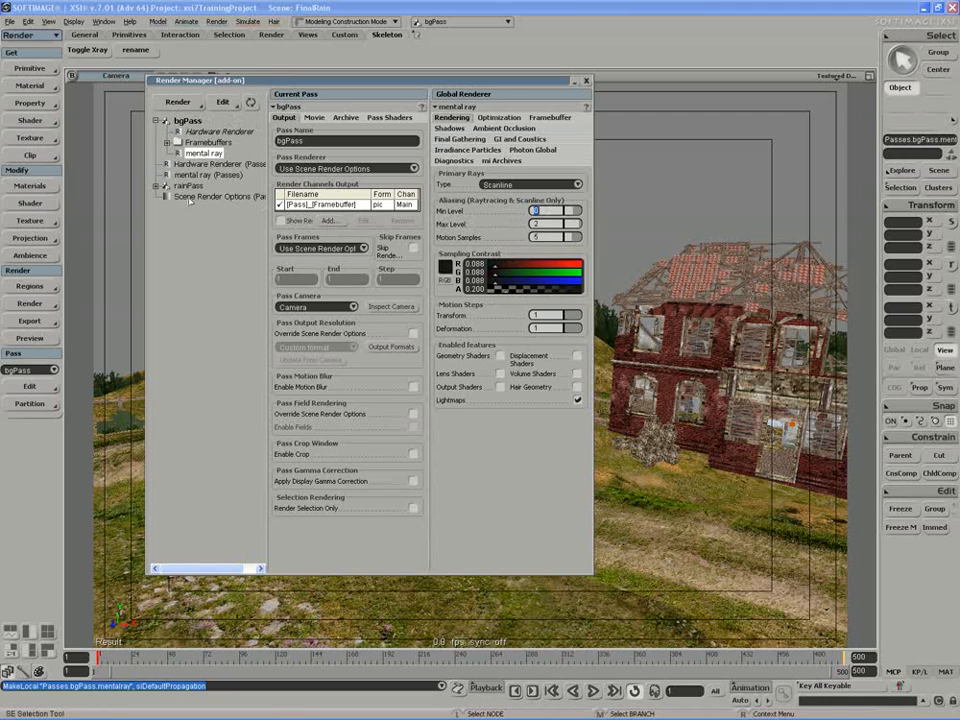
Expand rainPass in the Render Manager and inspect its mental ray renderer settings.
left_click(187, 186)
left_click(164, 186)
left_click(204, 208)
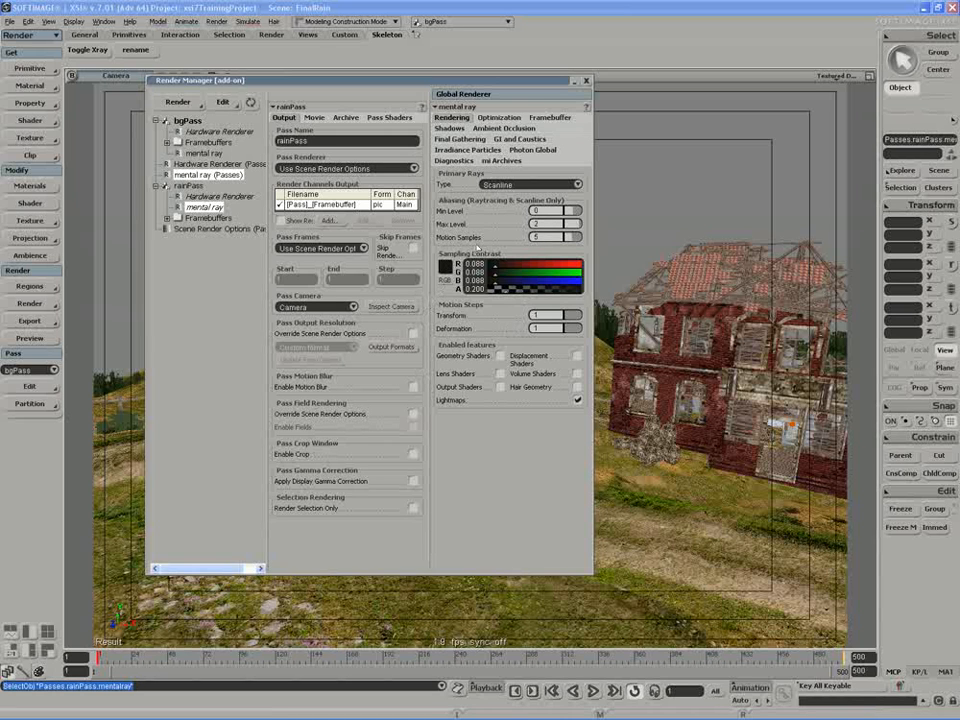
Close the Render Manager and render the current bgPass.
left_click(587, 82)
left_click(30, 303)
left_click(96, 303)
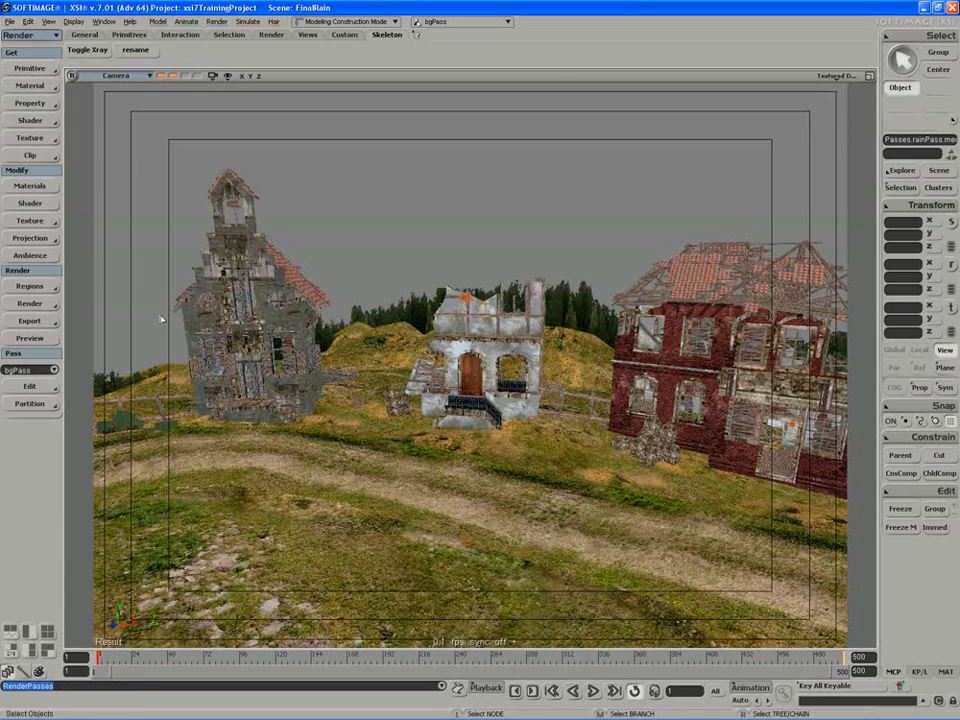
Make rainPass the current pass and start rendering it.
left_click(53, 370)
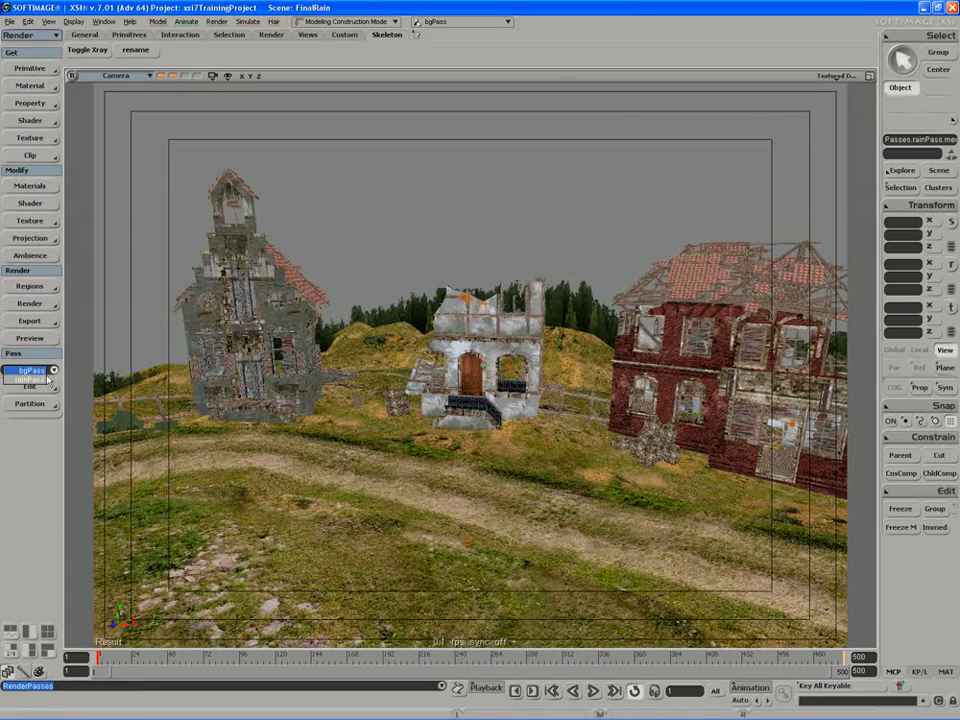
left_click(30, 384)
left_click(30, 303)
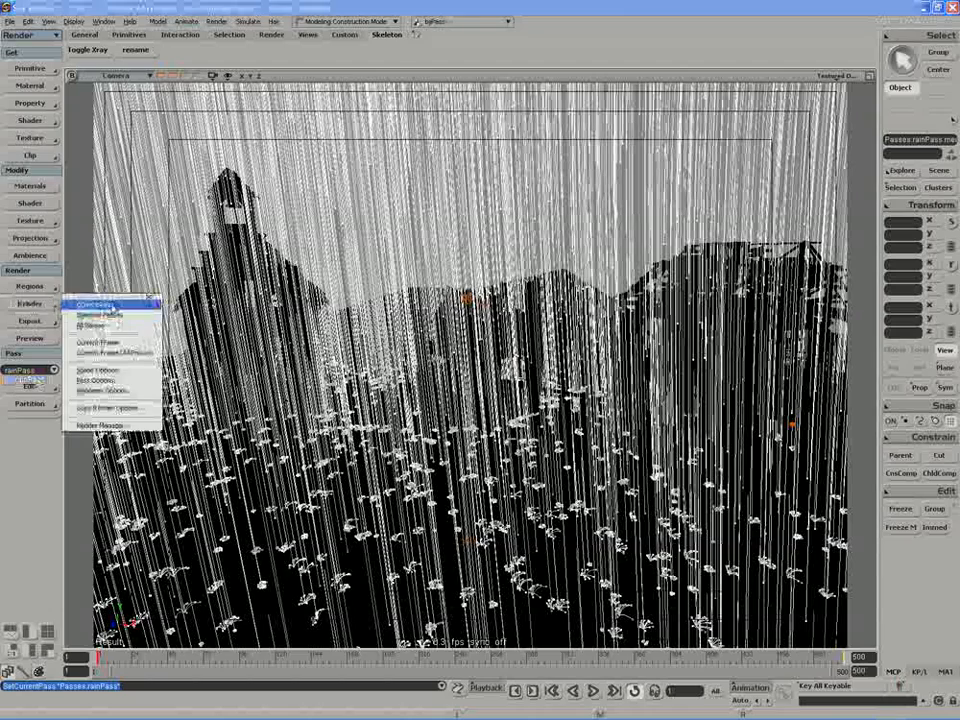
left_click(105, 315)
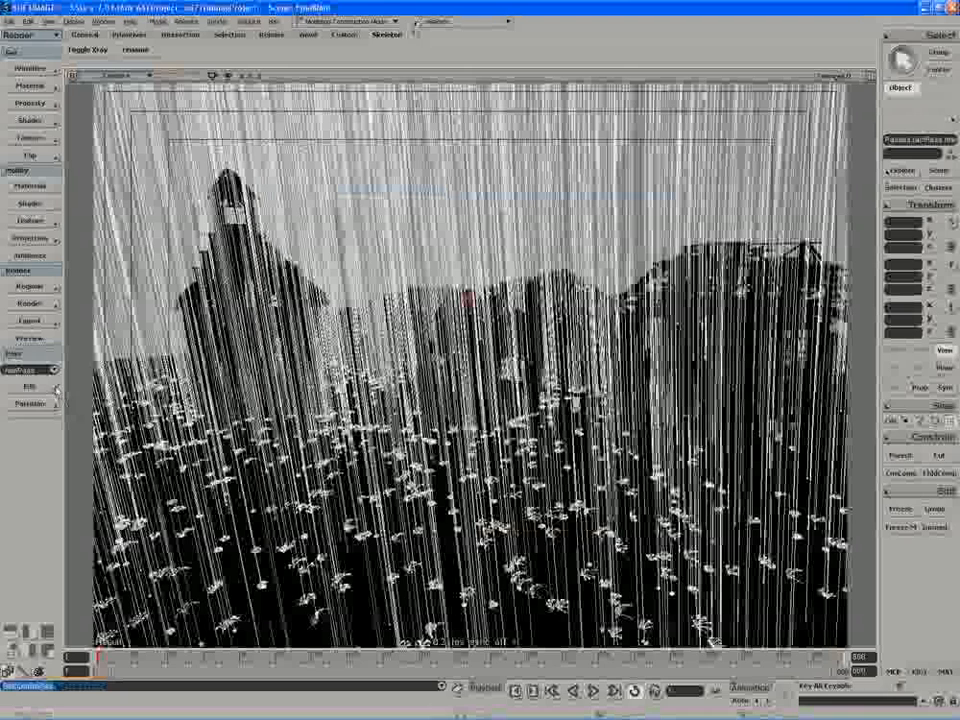
Try rendering all passes and abort the render during bgPass.
left_click(37, 303)
left_click(86, 318)
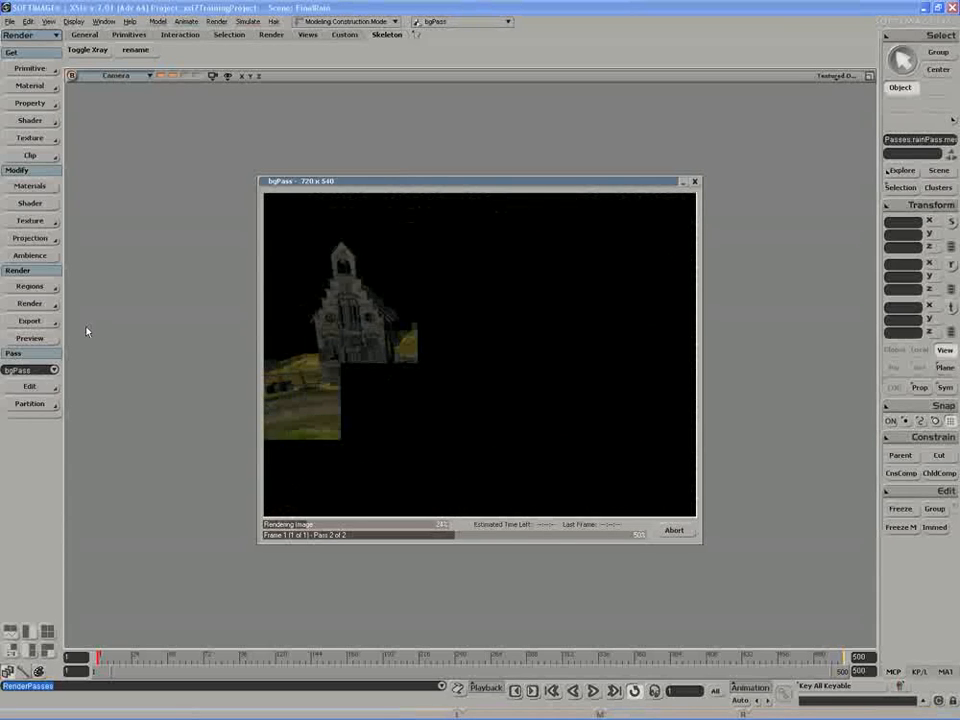
left_click(673, 531)
Set the scene render options' end frame to 250.
left_click(29, 303)
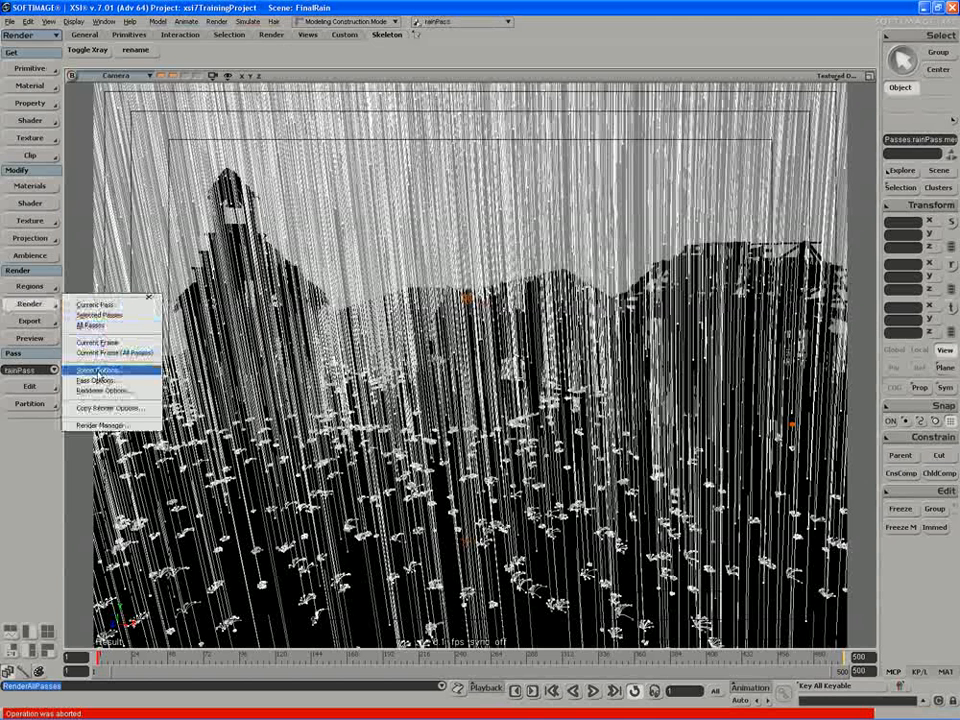
left_click(100, 370)
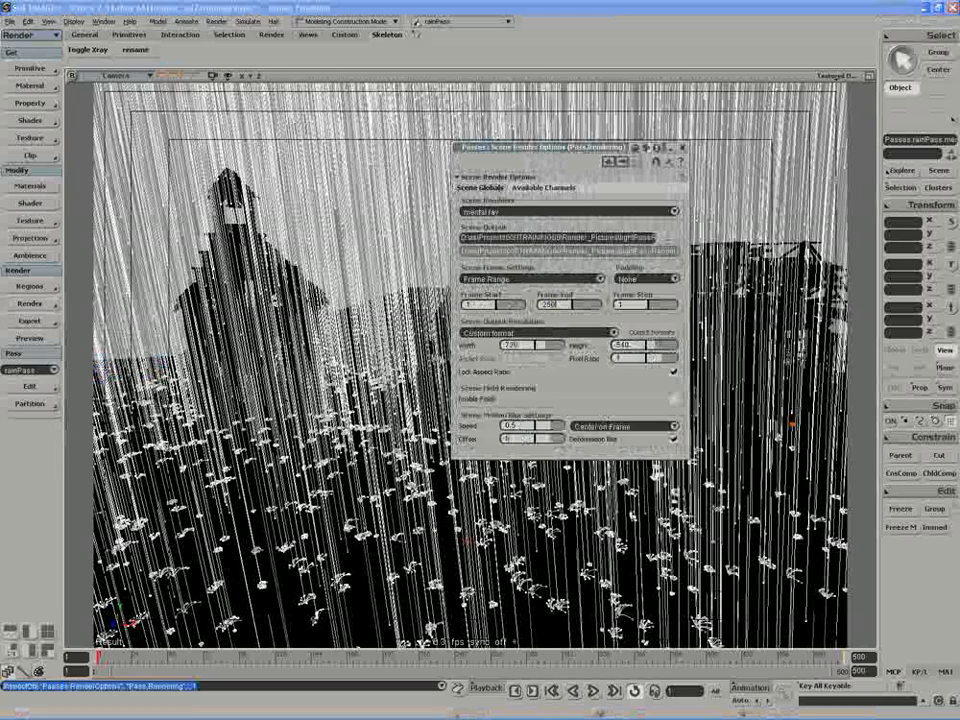
key("Return")
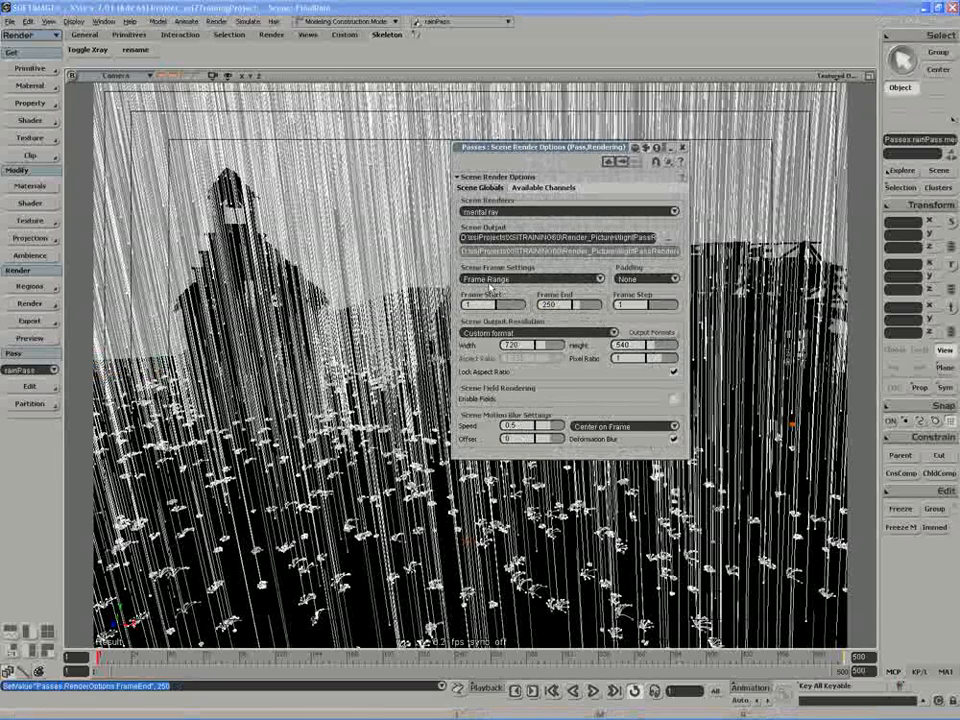
Make bgPass the current pass and keep the scene frame settings on Frame Range.
left_click(40, 369)
left_click(34, 362)
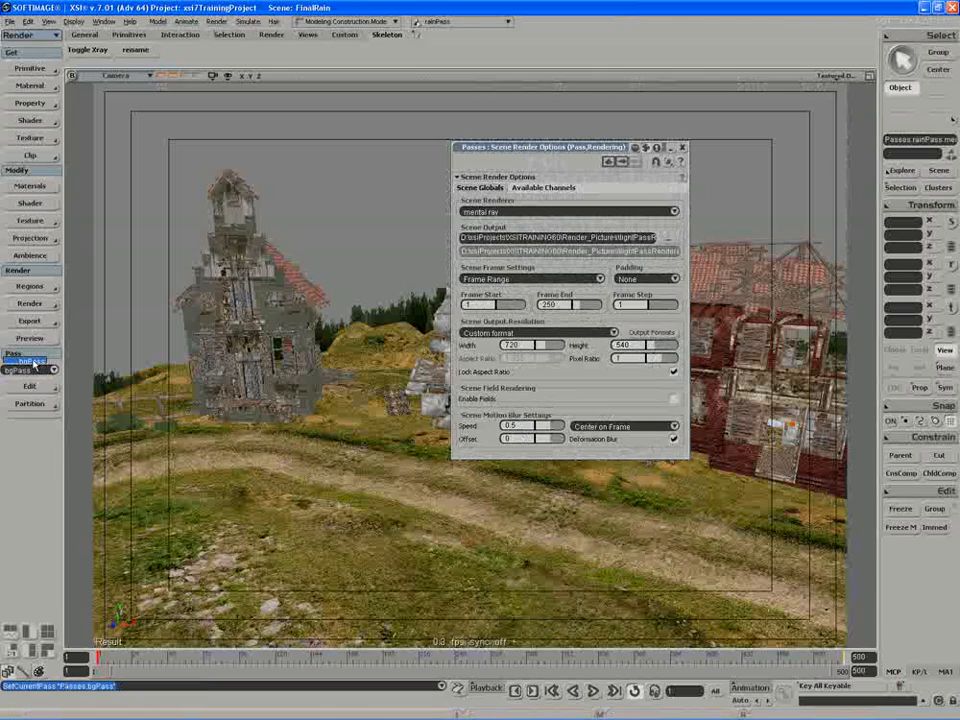
left_click(30, 303)
left_click(100, 368)
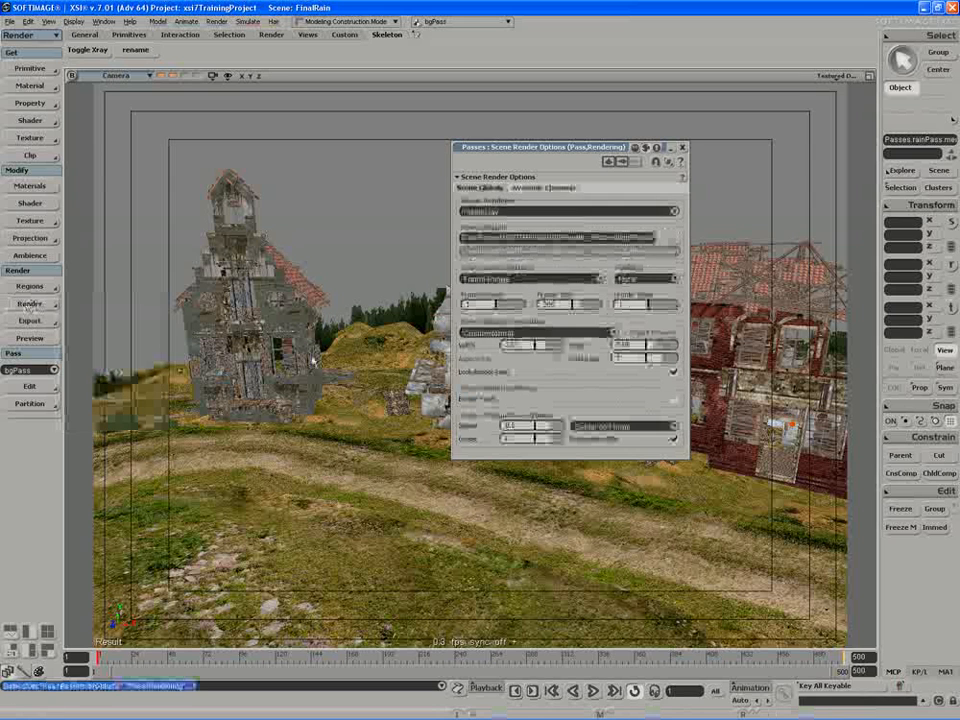
left_click(490, 279)
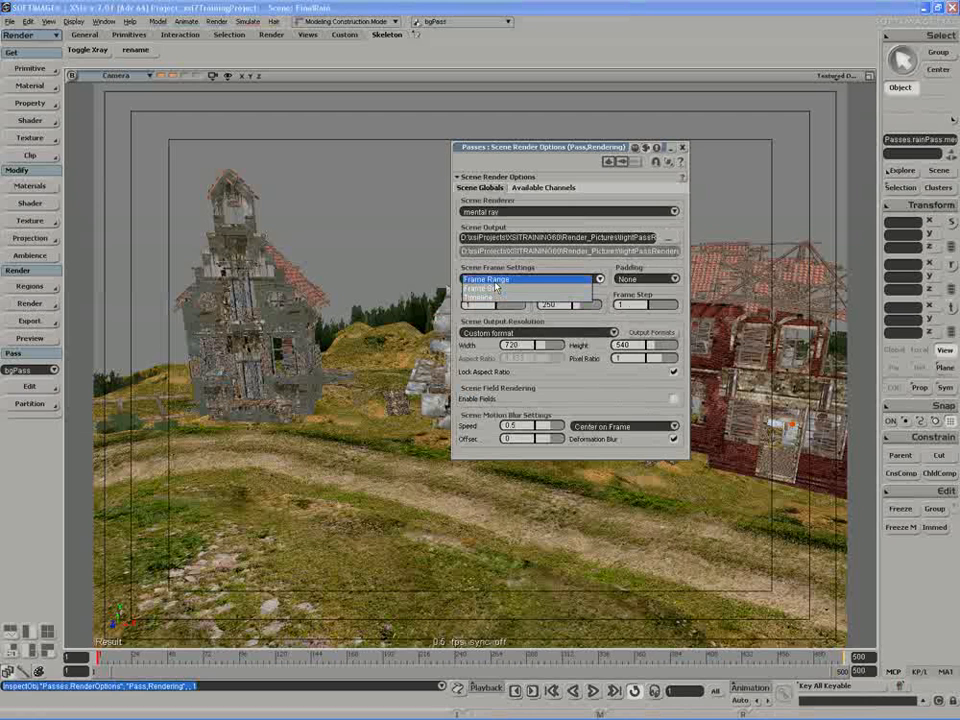
left_click(494, 281)
Set bgPass's own pass frames to a Frame Range ending at frame 1 and close its options.
left_click(30, 303)
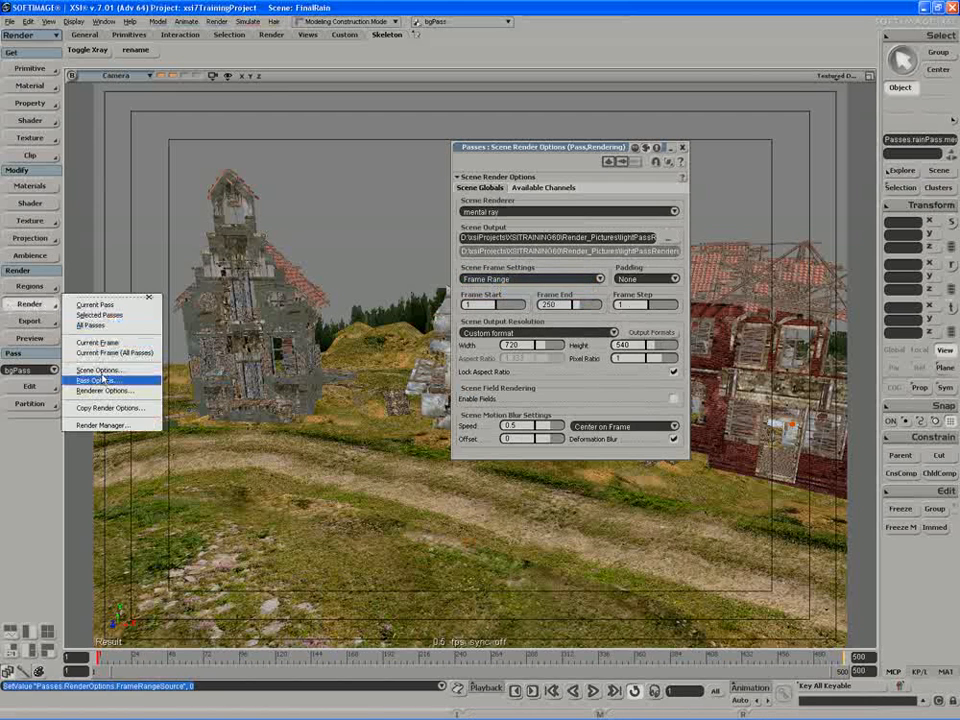
left_click(102, 379)
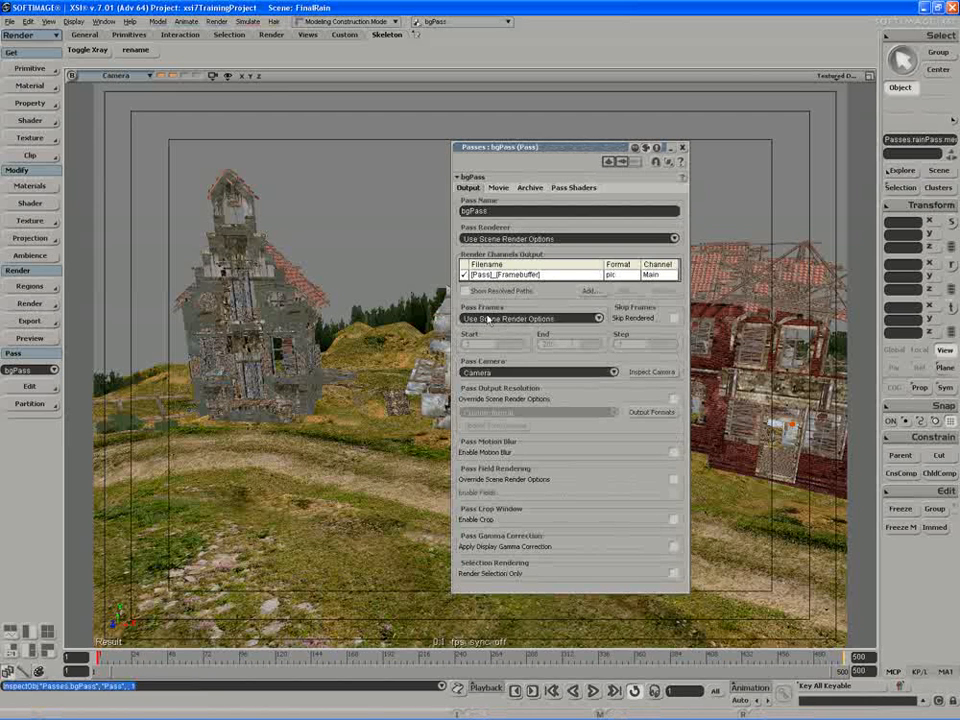
left_click(503, 319)
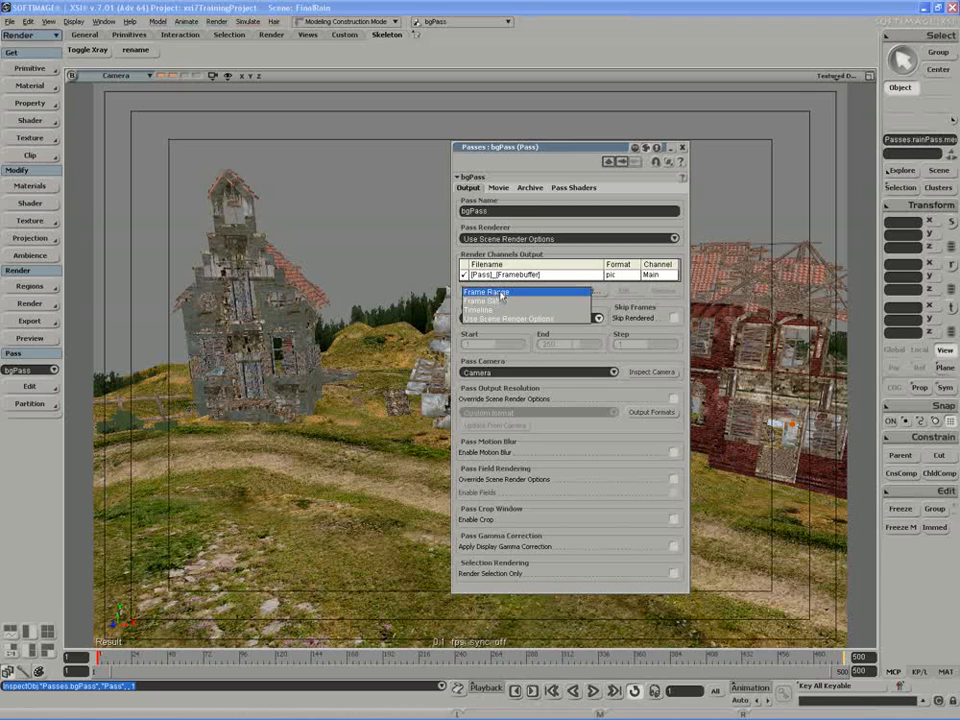
left_click(497, 292)
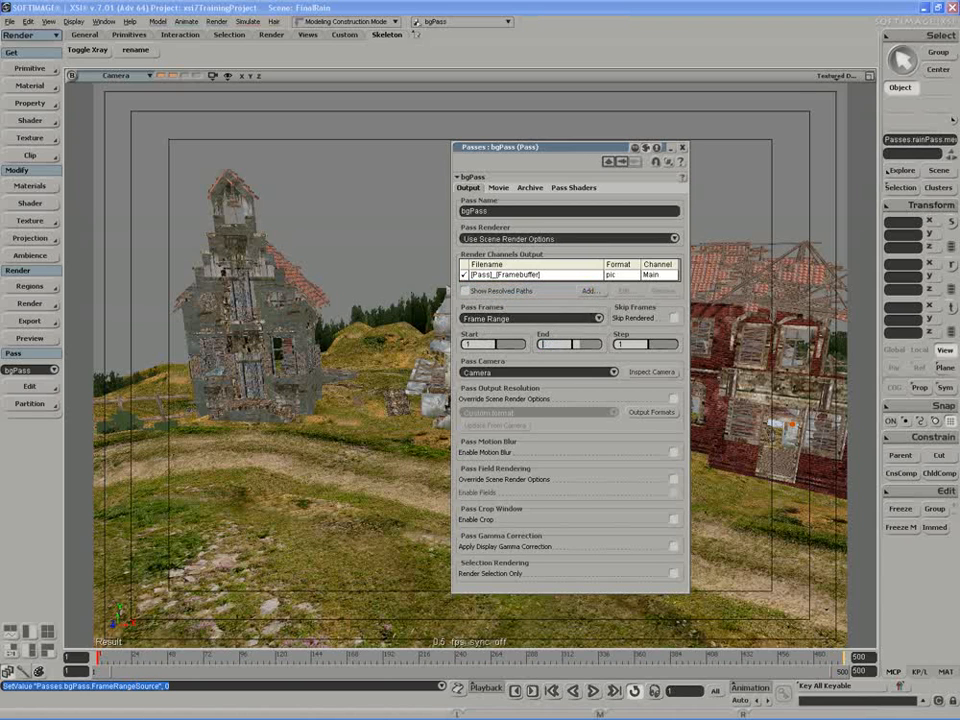
left_click(552, 343)
left_click(682, 148)
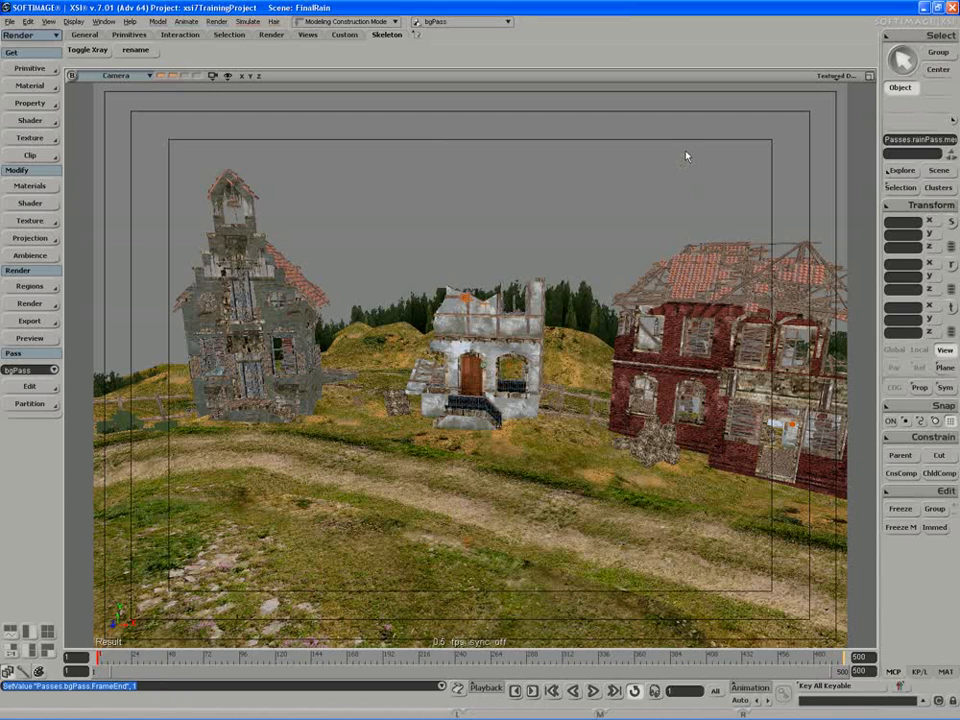
Make rainPass the current pass and render all passes.
left_click(55, 369)
left_click(40, 386)
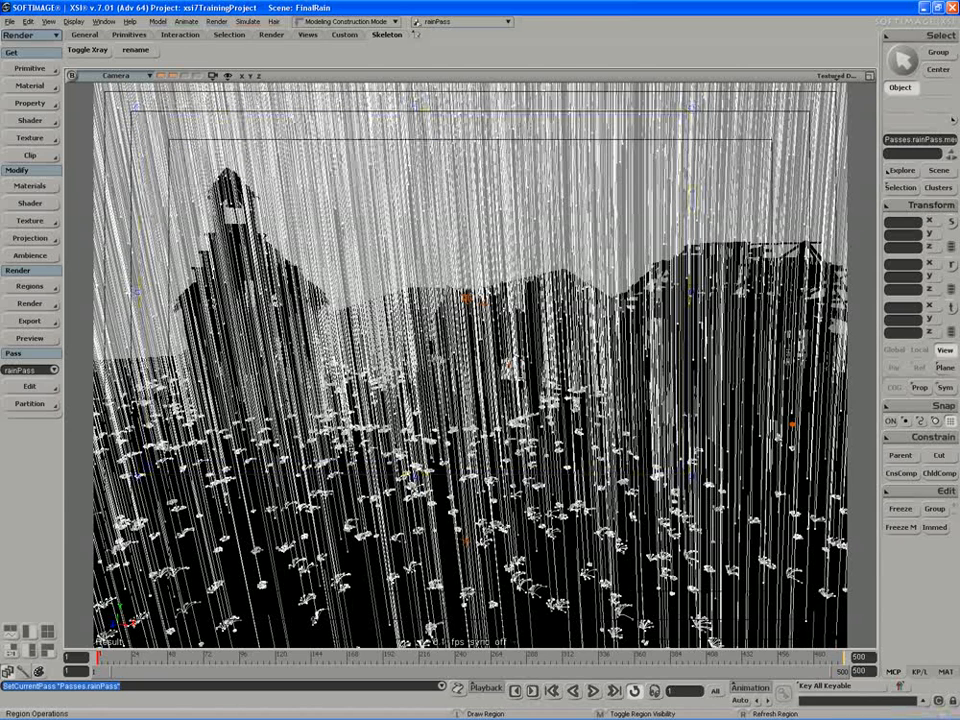
left_click(29, 303)
left_click(92, 326)
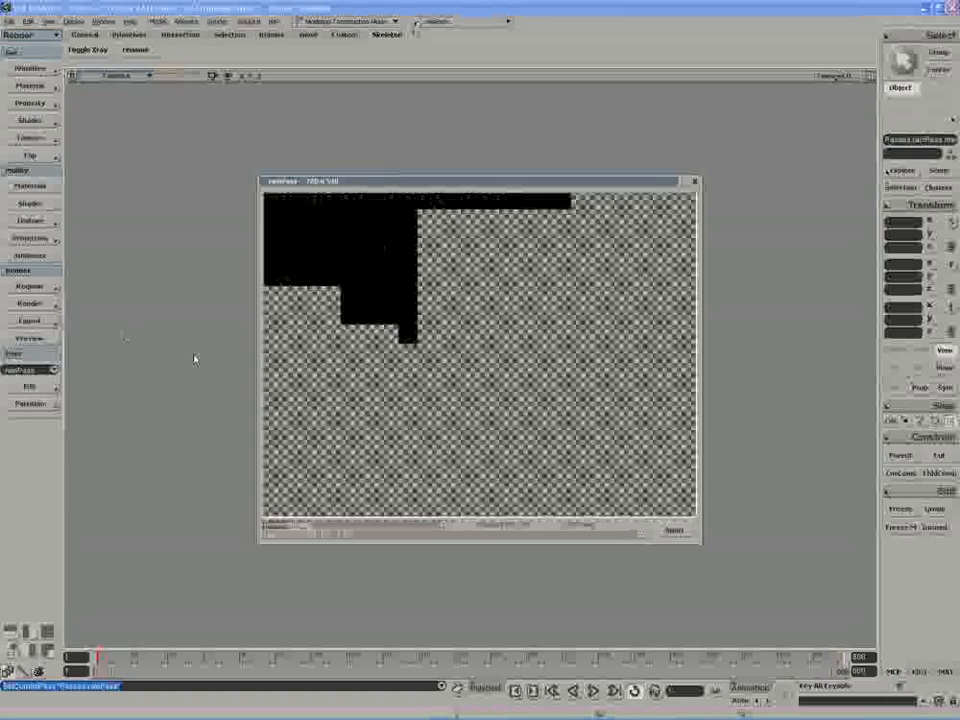